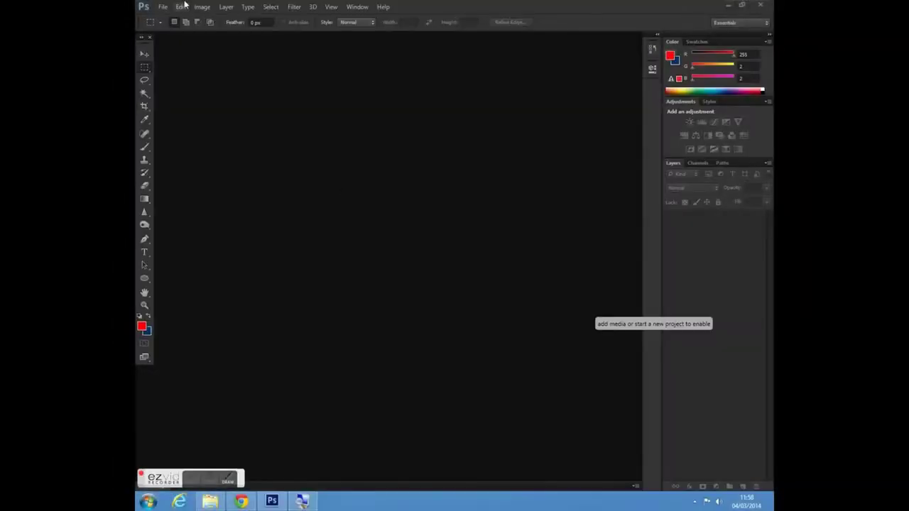
- Create a new A4 document named Cartoon_Character at 300 pixels/inch with a white background
{"action": "left_click", "coordinate": [164, 7]}
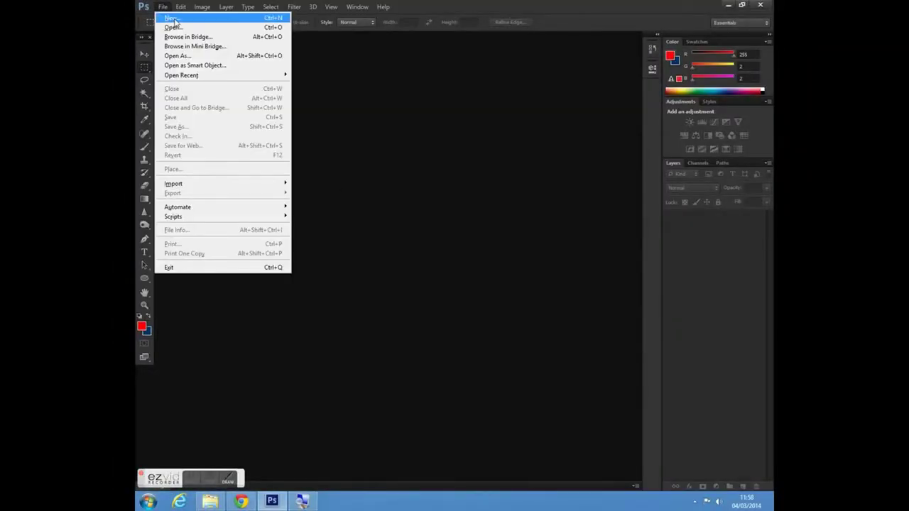
{"action": "left_click", "coordinate": [176, 21]}
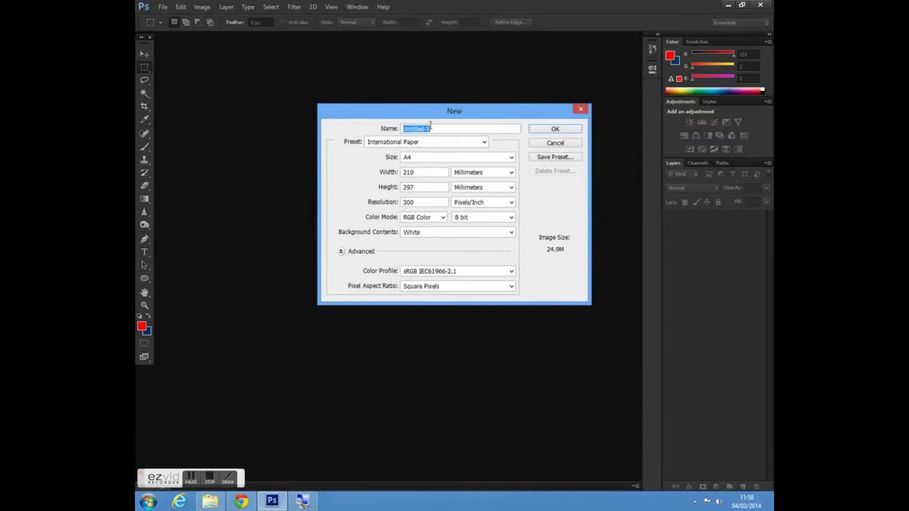
{"action": "key", "text": "BackSpace"}
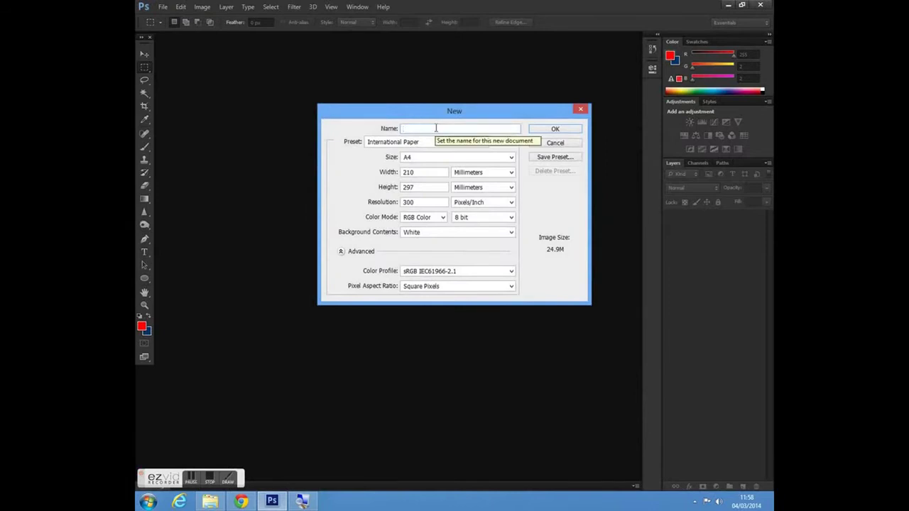
{"action": "type", "text": "Cartoon_Character"}
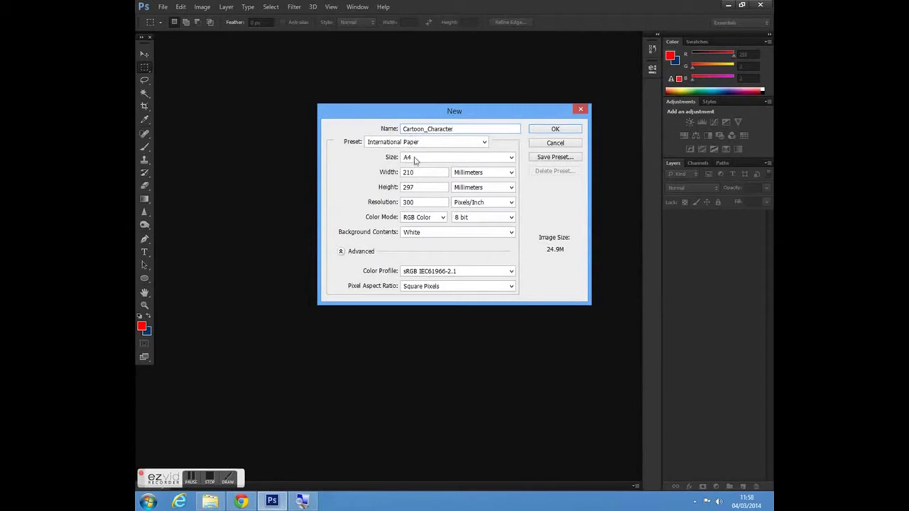
{"action": "left_click", "coordinate": [555, 130]}
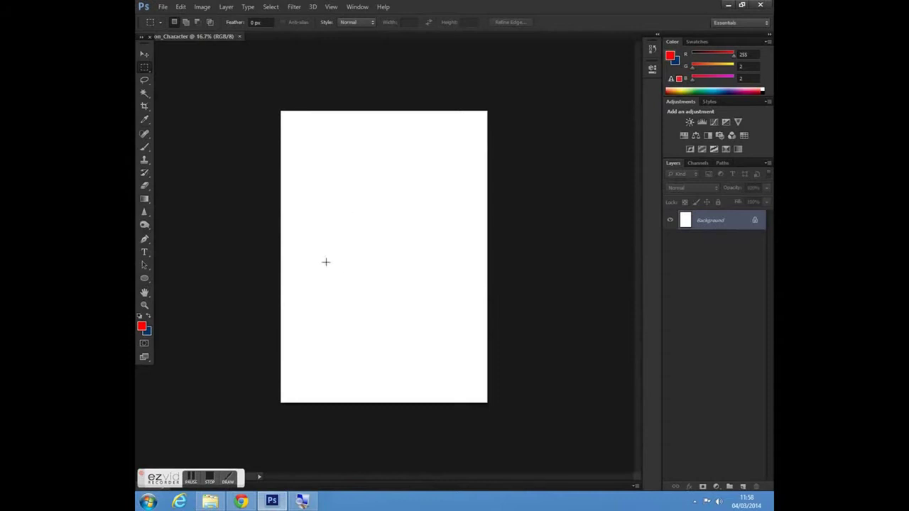
- Draw a circle about 1553 px in diameter on the upper middle of the page with the Ellipse tool
{"action": "left_click", "coordinate": [145, 279]}
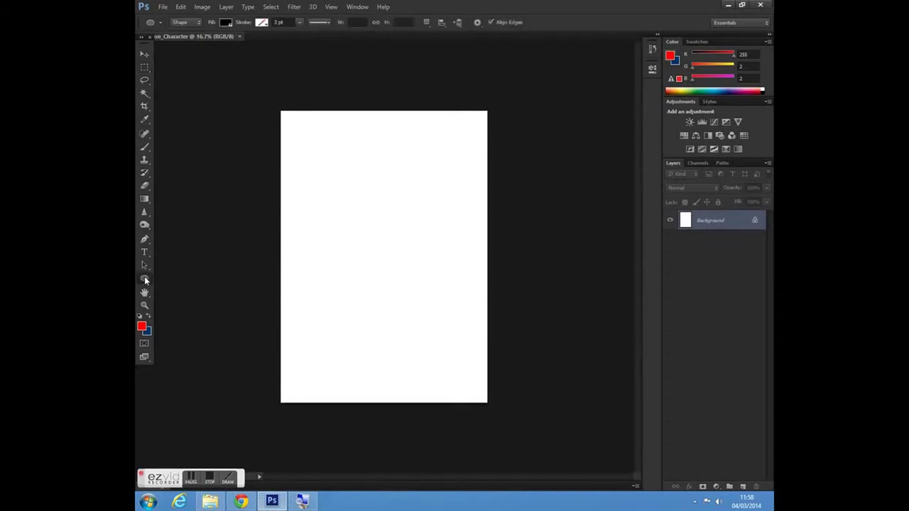
{"action": "right_click", "coordinate": [144, 280]}
{"action": "left_click", "coordinate": [176, 297]}
{"action": "left_click_drag", "start_coordinate": [332, 181], "coordinate": [462, 361]}
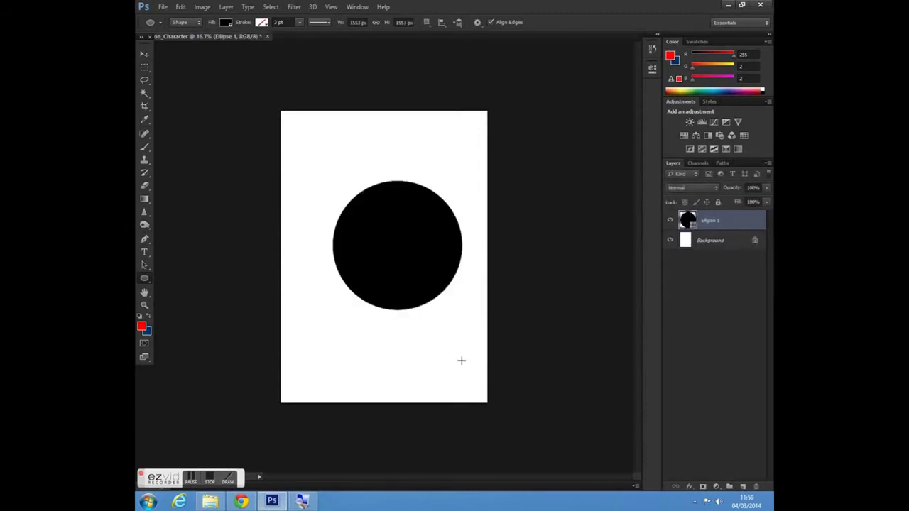
- Fill the circle with yellow and move it slightly left toward the page's horizontal centre
{"action": "left_click", "coordinate": [225, 23]}
{"action": "left_click", "coordinate": [189, 70]}
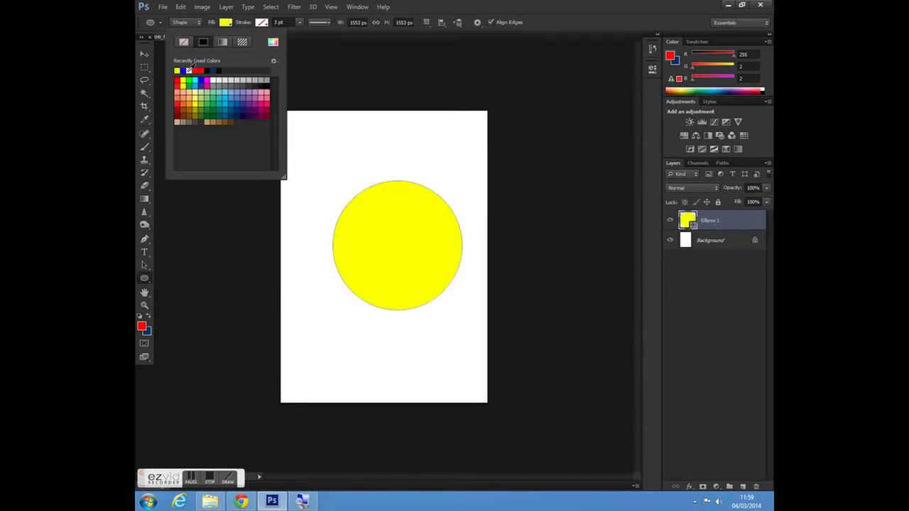
{"action": "left_click", "coordinate": [144, 54]}
{"action": "left_click_drag", "start_coordinate": [393, 226], "coordinate": [386, 224]}
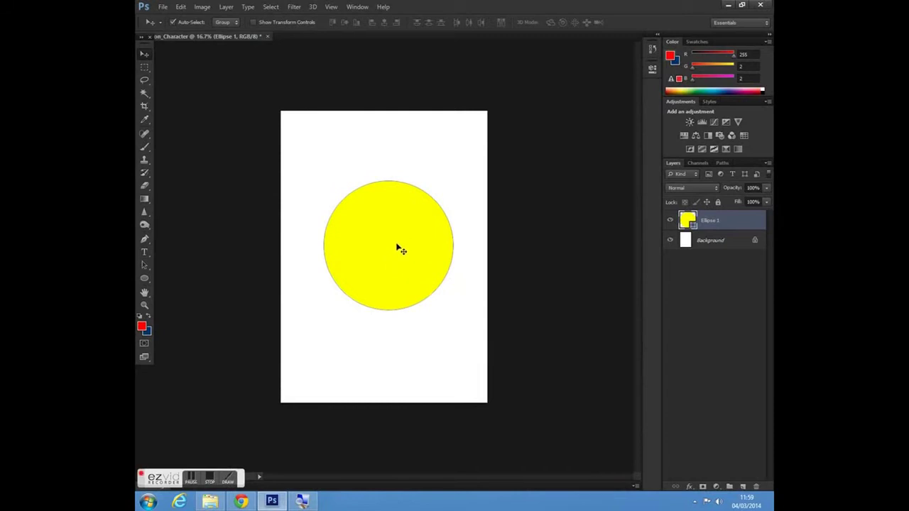
- Add a Stroke layer style to the yellow circle with a size of 35 px
{"action": "left_click", "coordinate": [227, 7]}
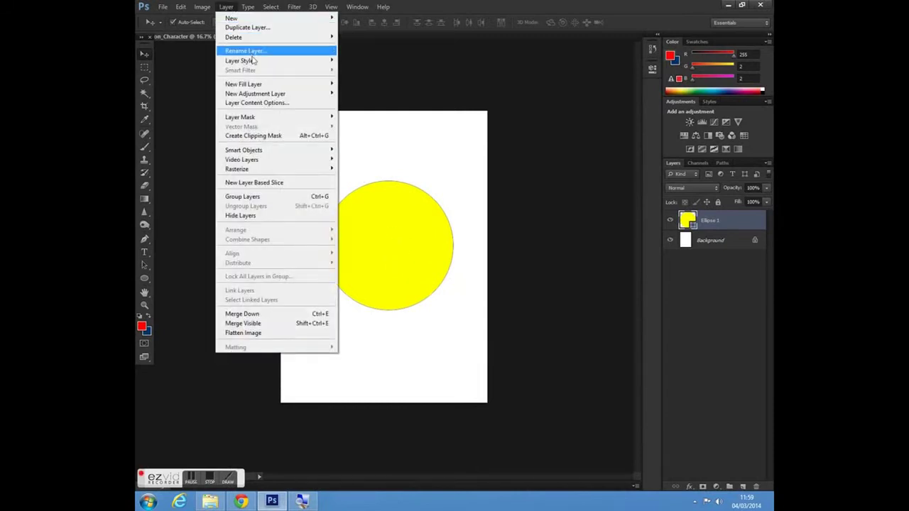
{"action": "mouse_move", "coordinate": [249, 61]}
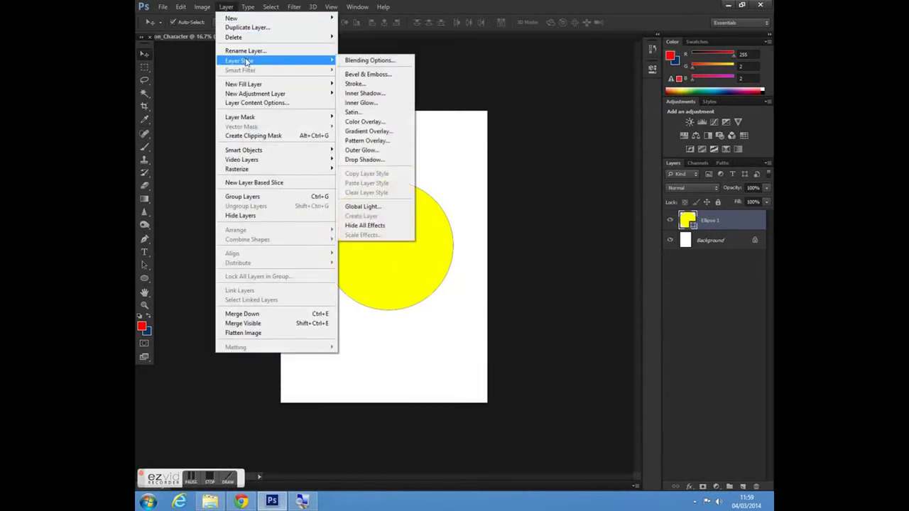
{"action": "left_click", "coordinate": [359, 84]}
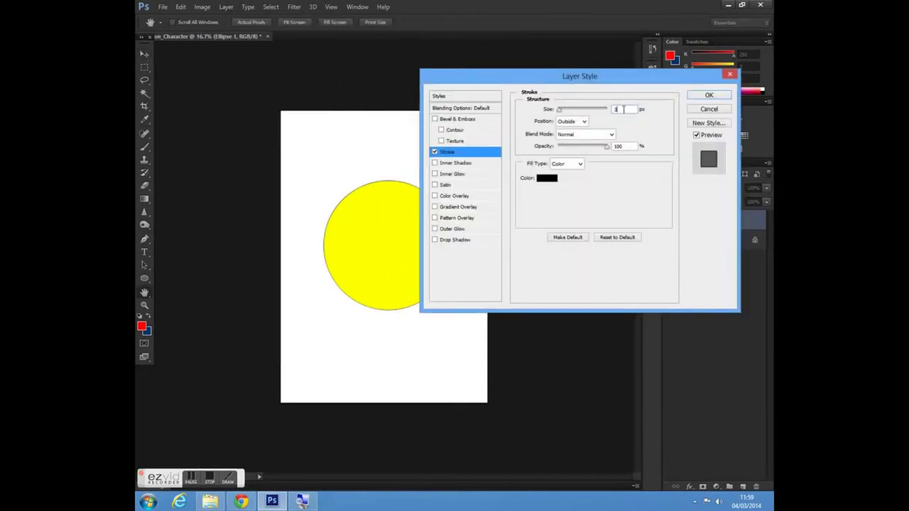
{"action": "type", "text": "35"}
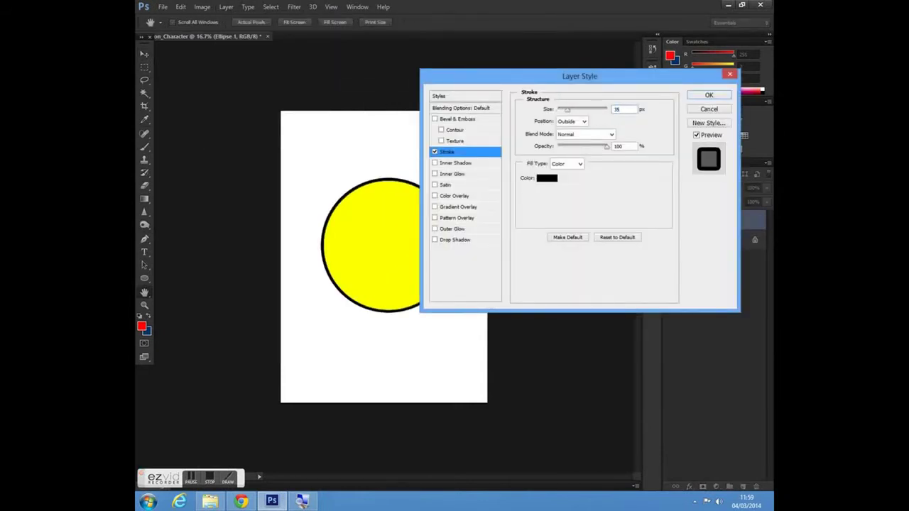
- Set the circle's stroke colour to pure red (R 255, G 0, B 0) and apply the layer style
{"action": "left_click", "coordinate": [545, 178]}
{"action": "left_click", "coordinate": [545, 139]}
{"action": "left_click", "coordinate": [545, 137]}
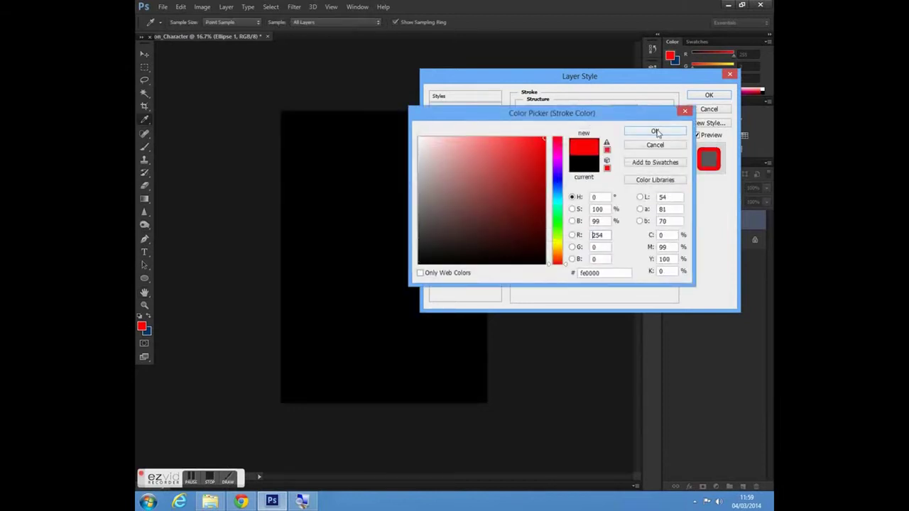
{"action": "left_click_drag", "start_coordinate": [608, 235], "coordinate": [576, 239]}
{"action": "type", "text": "255"}
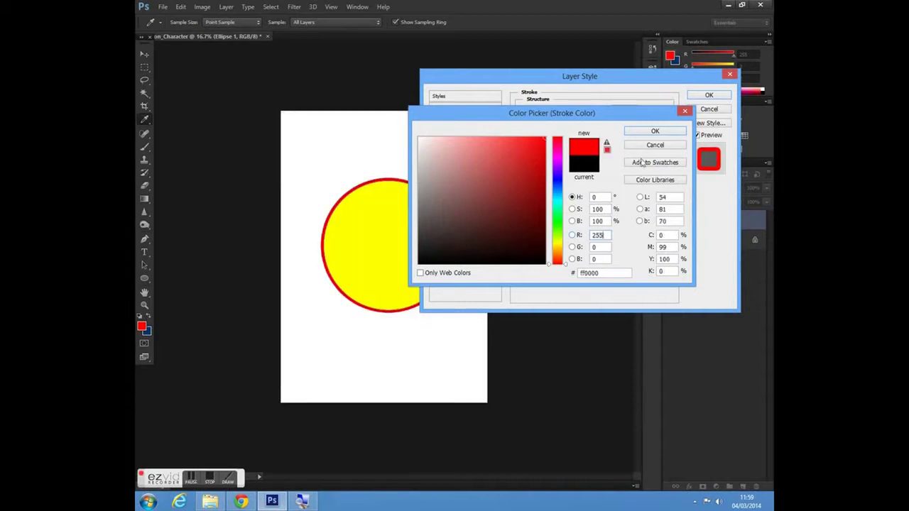
{"action": "left_click", "coordinate": [655, 132]}
{"action": "left_click", "coordinate": [709, 95]}
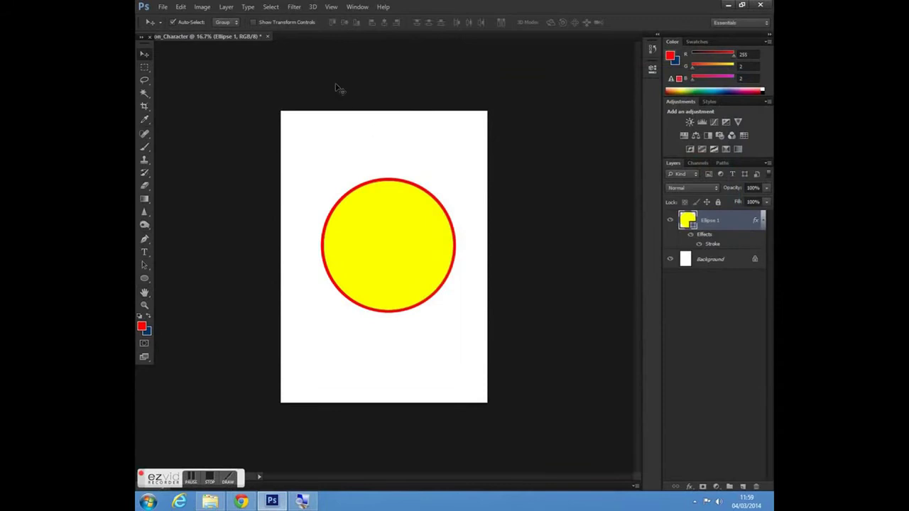
- Add an Inner Glow to the circle with Normal blend mode, 19% choke and a size of about 185 px
{"action": "left_click", "coordinate": [226, 7]}
{"action": "mouse_move", "coordinate": [267, 63]}
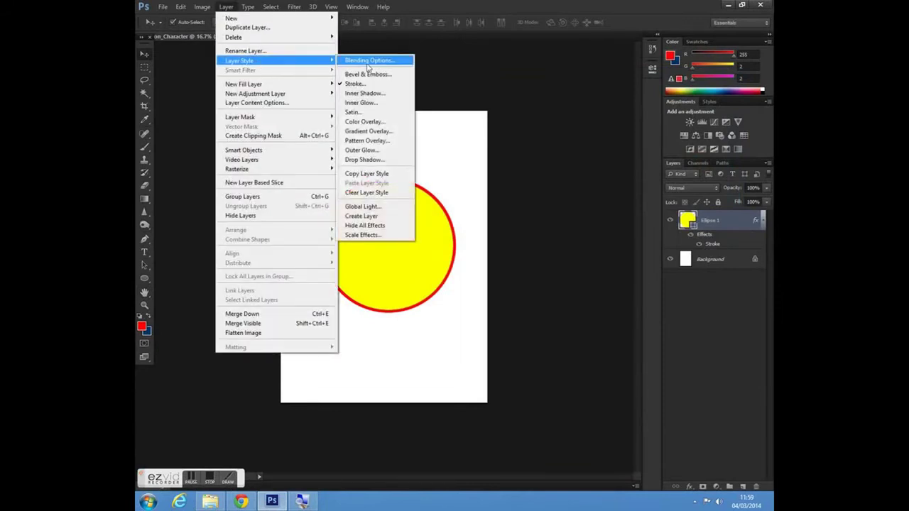
{"action": "left_click", "coordinate": [358, 102]}
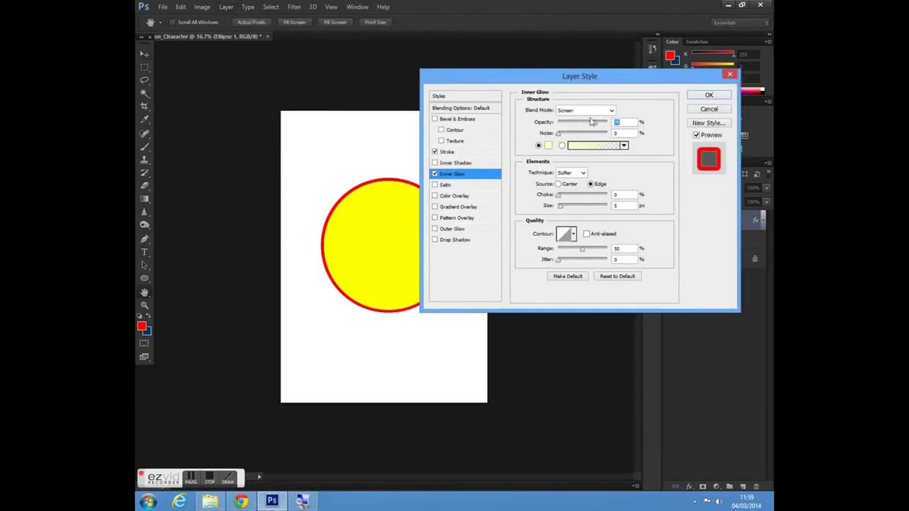
{"action": "left_click_drag", "start_coordinate": [653, 81], "coordinate": [677, 73]}
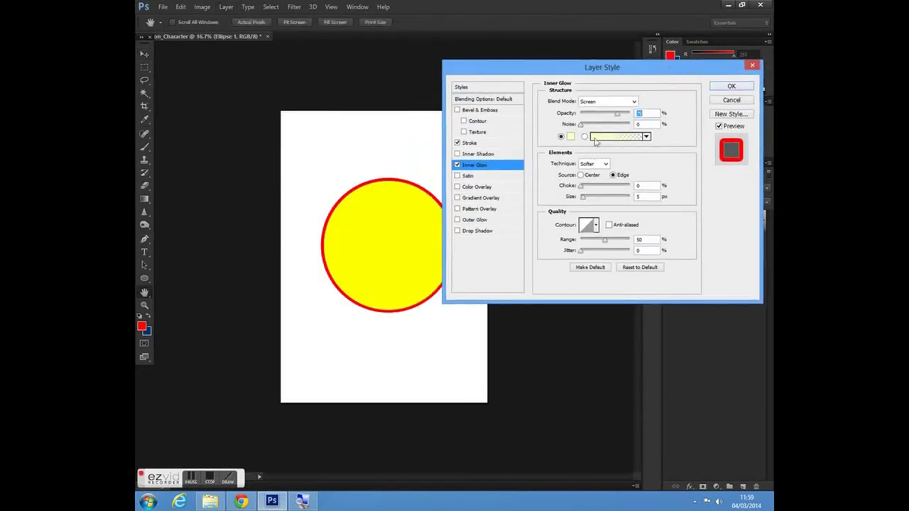
{"action": "left_click", "coordinate": [619, 103]}
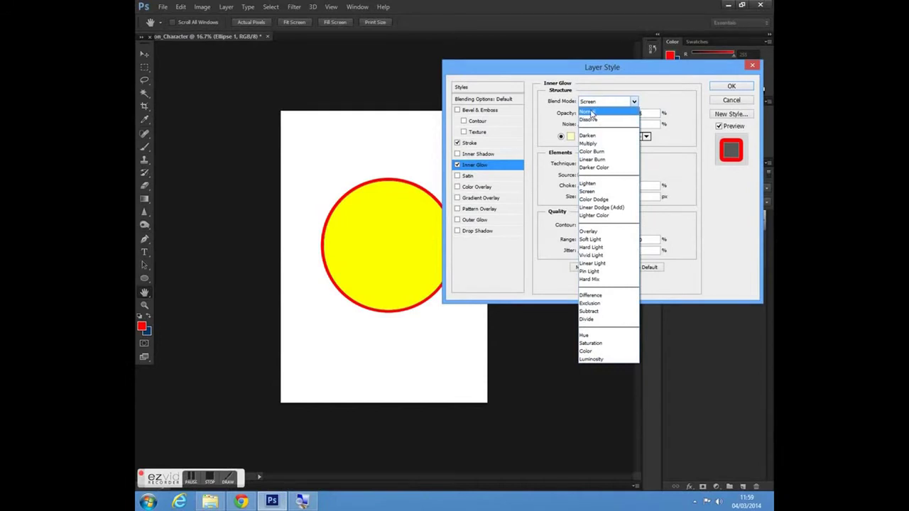
{"action": "left_click", "coordinate": [588, 114]}
{"action": "left_click_drag", "start_coordinate": [582, 197], "coordinate": [617, 200]}
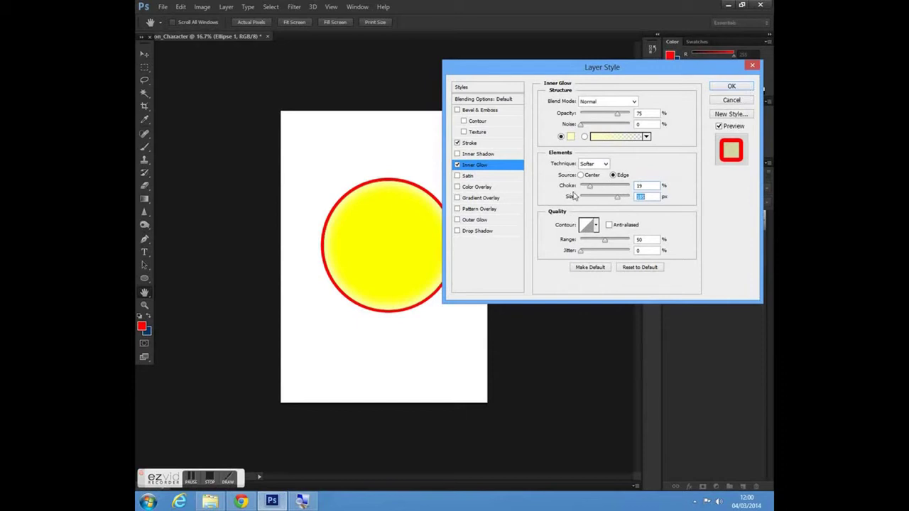
{"action": "left_click", "coordinate": [731, 86]}
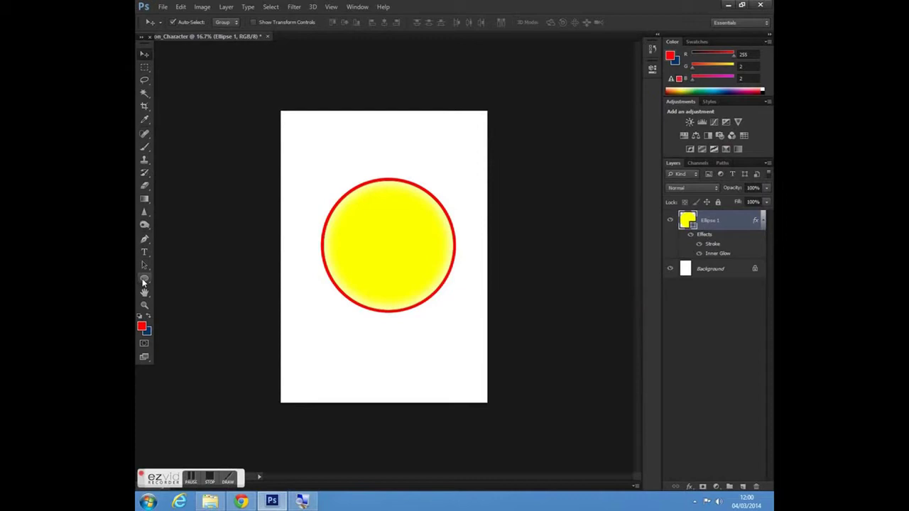
- Draw a white upright ellipse about 259 by 571 px in the circle's upper left as an eye, and shift it slightly left
{"action": "left_click", "coordinate": [145, 280]}
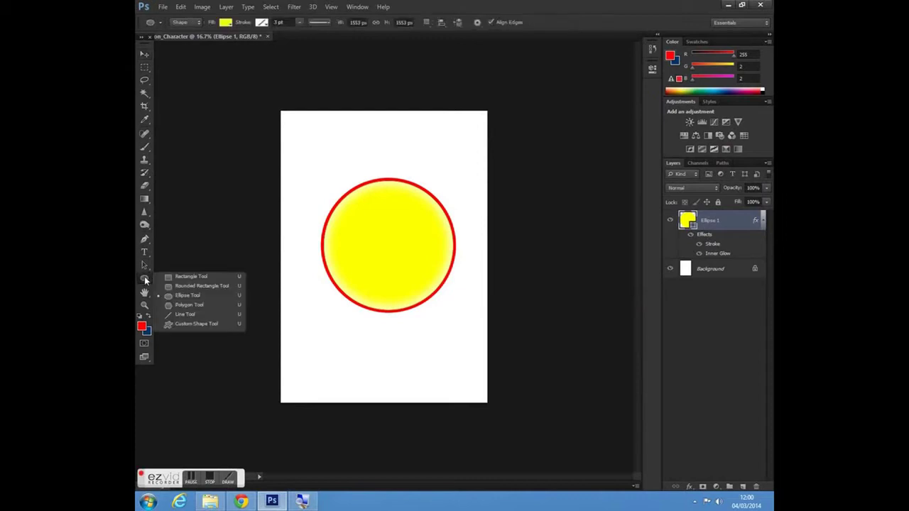
{"action": "left_click", "coordinate": [190, 294]}
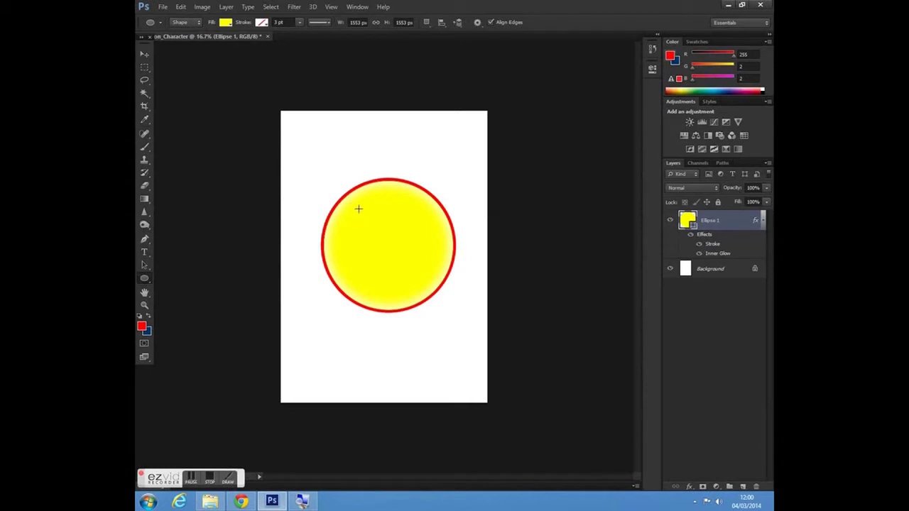
{"action": "left_click_drag", "start_coordinate": [359, 207], "coordinate": [379, 253]}
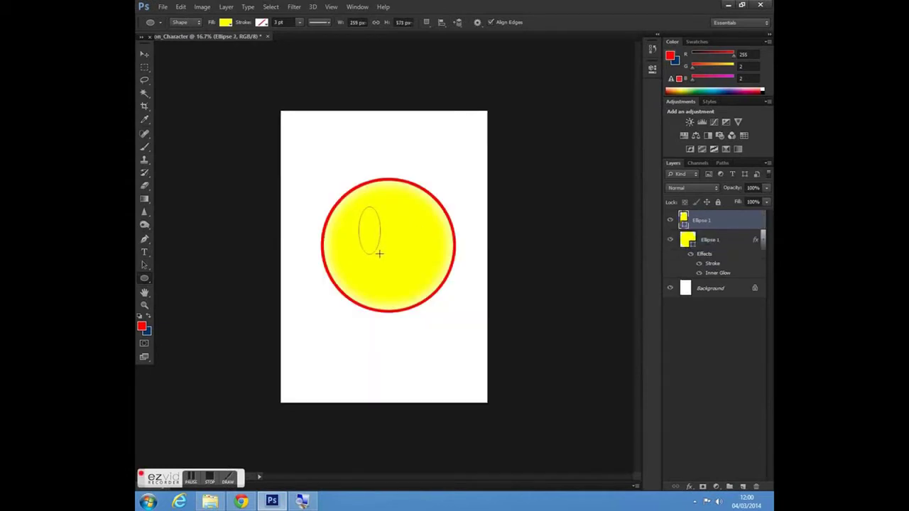
{"action": "left_click", "coordinate": [224, 23]}
{"action": "left_click", "coordinate": [183, 71]}
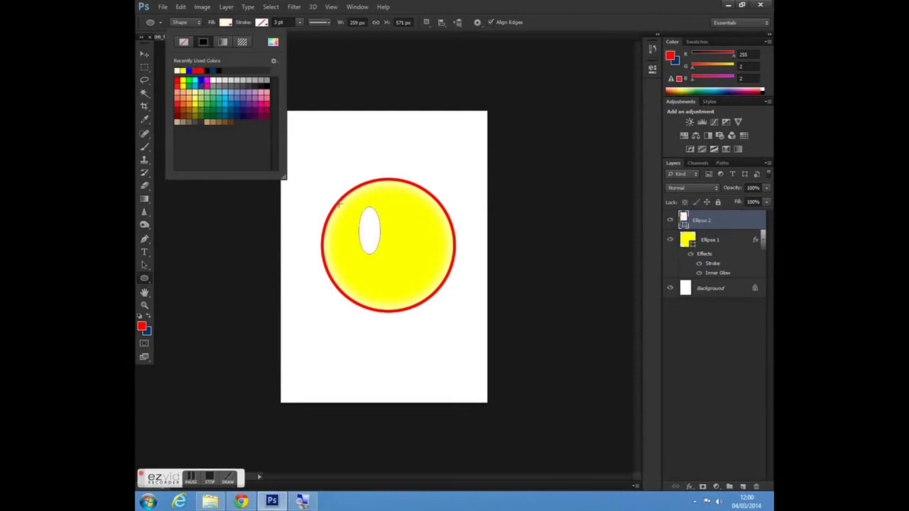
{"action": "left_click", "coordinate": [144, 54]}
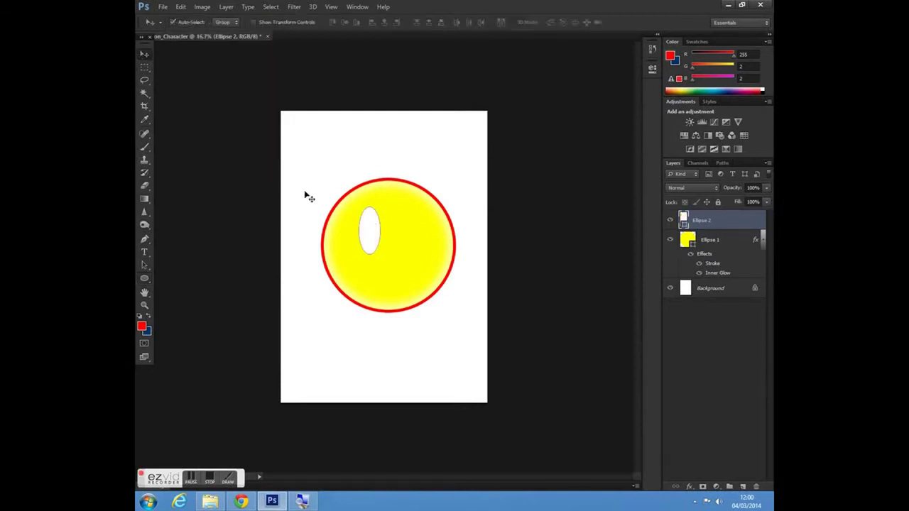
{"action": "left_click_drag", "start_coordinate": [377, 235], "coordinate": [369, 235]}
- Rename the white ellipse's layer to right_eye and move the eye down about 0.20 cm
{"action": "double_click", "coordinate": [701, 221]}
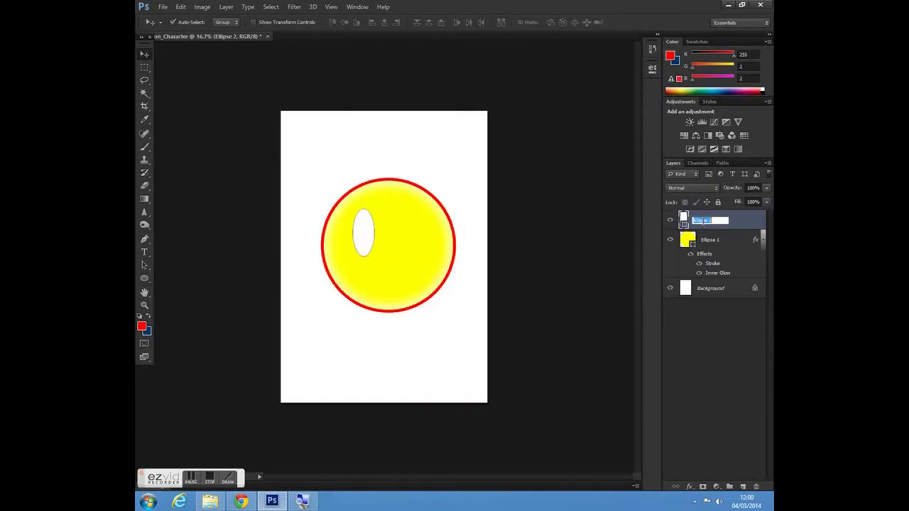
{"action": "type", "text": "right_eye"}
{"action": "key", "text": "Return"}
{"action": "left_click", "coordinate": [721, 239]}
{"action": "left_click", "coordinate": [717, 221]}
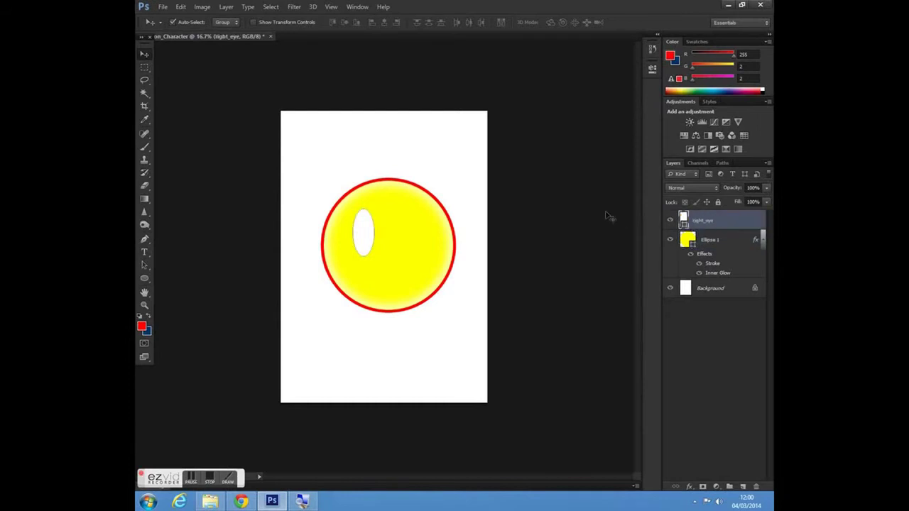
{"action": "left_click_drag", "start_coordinate": [361, 233], "coordinate": [362, 236]}
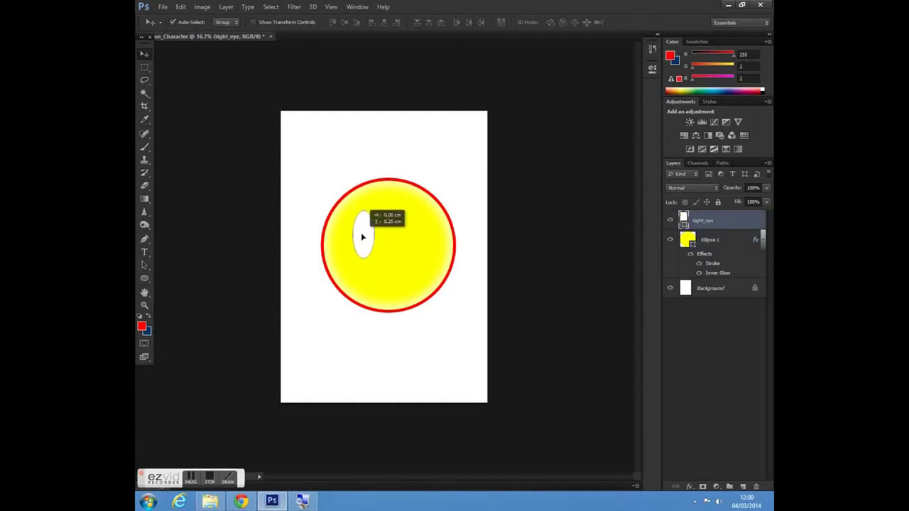
- Add a 10 px outside Stroke in pure red (R 255, G 0, B 0) to the right_eye layer and apply it
{"action": "left_click", "coordinate": [226, 6]}
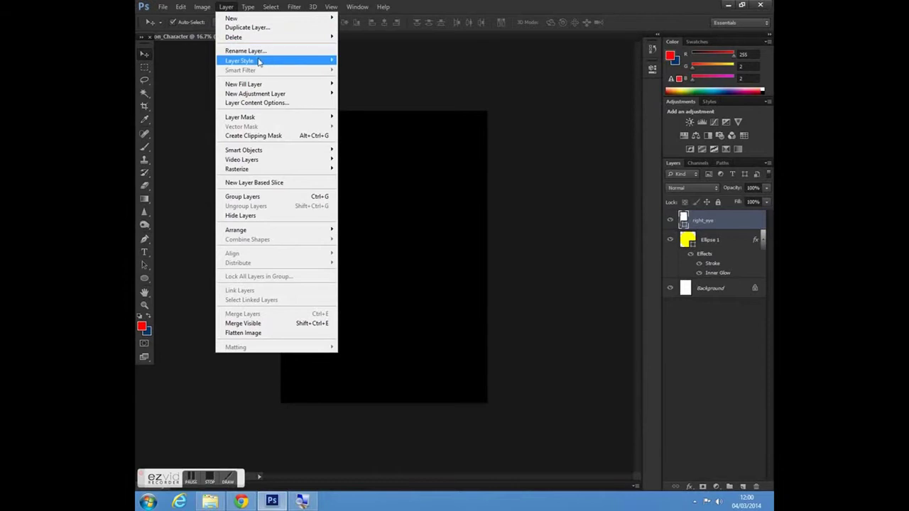
{"action": "mouse_move", "coordinate": [257, 62]}
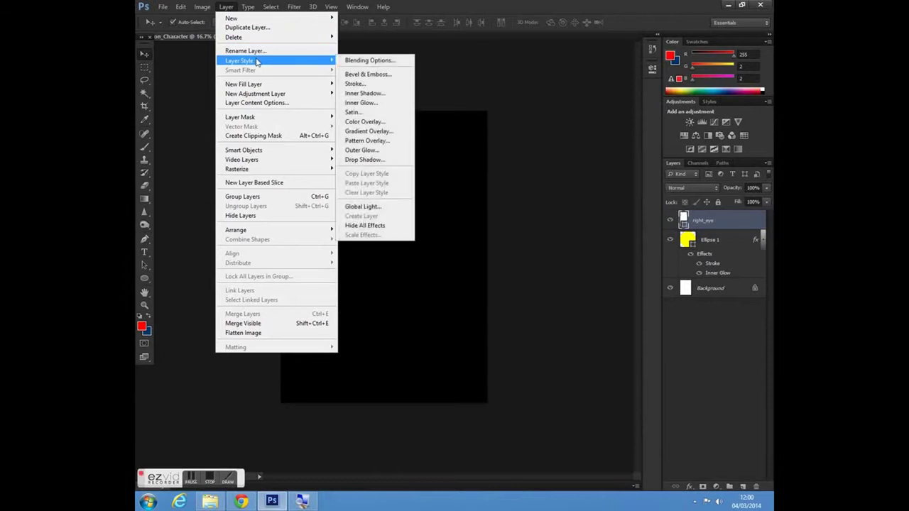
{"action": "left_click", "coordinate": [369, 86]}
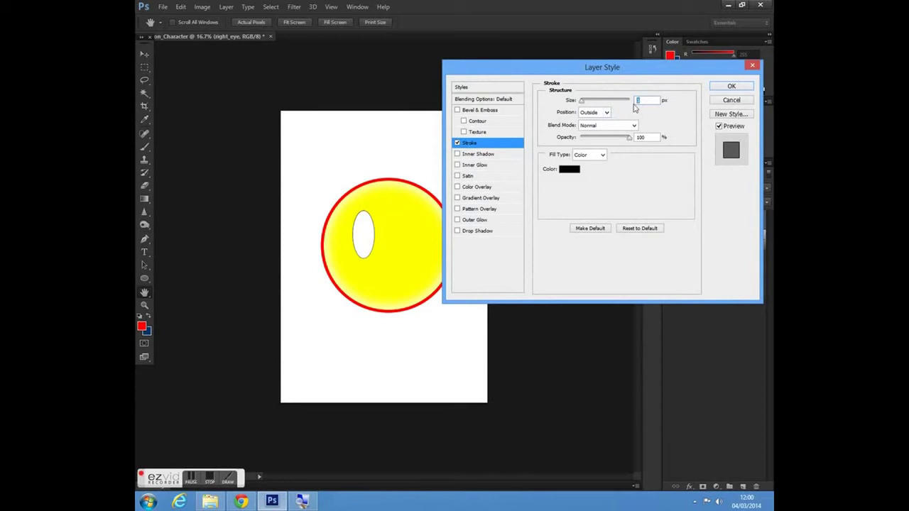
{"action": "type", "text": "10"}
{"action": "left_click", "coordinate": [569, 170]}
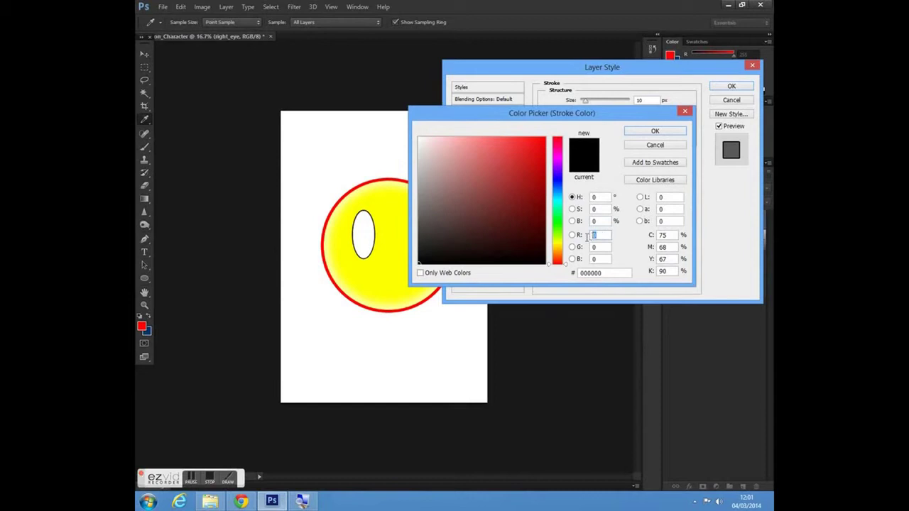
{"action": "type", "text": "255"}
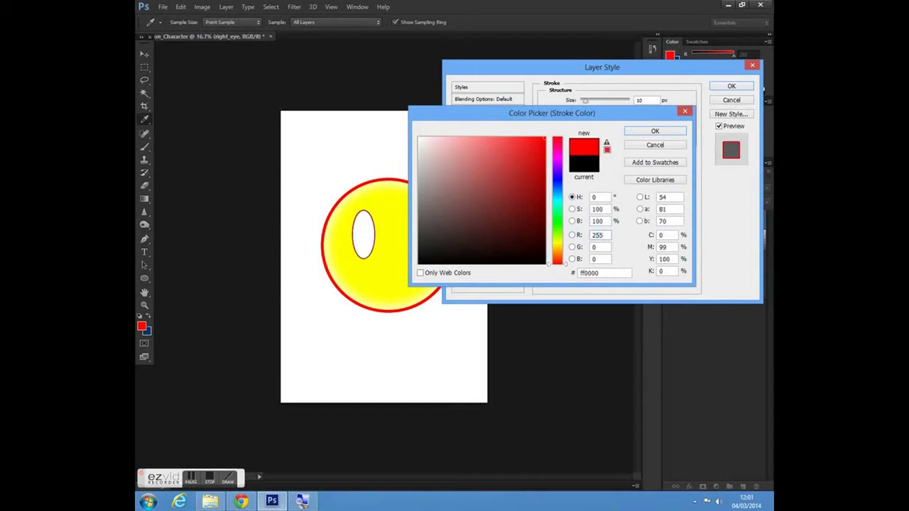
{"action": "left_click", "coordinate": [652, 133]}
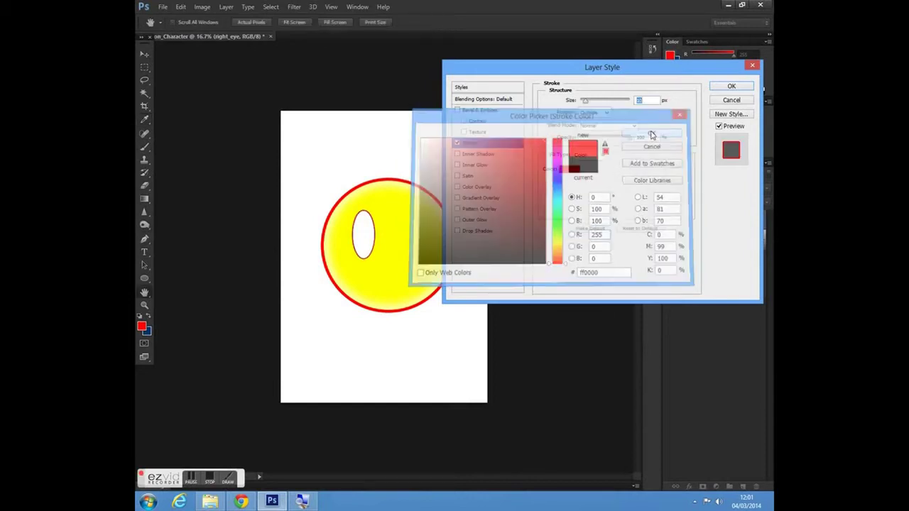
{"action": "left_click", "coordinate": [731, 87]}
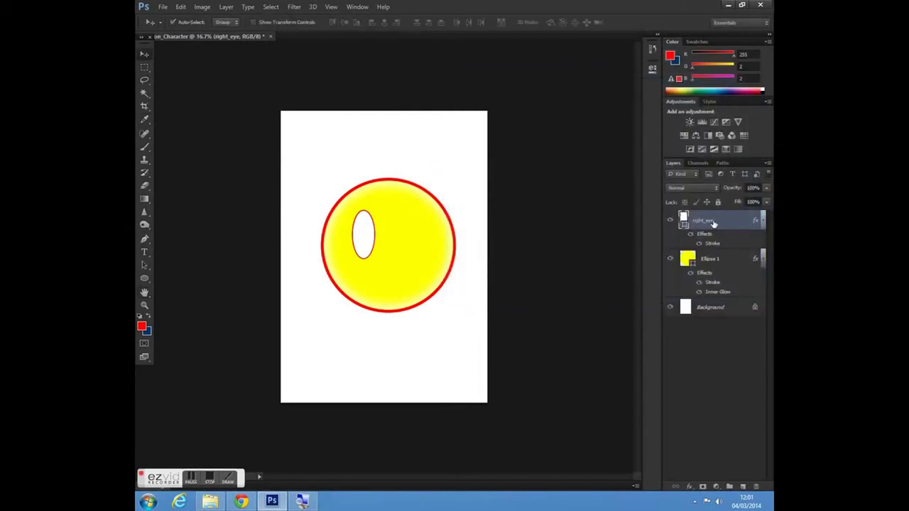
- Add two anchor points on the lower outline of right_eye, one on each side of its bottom tip
{"action": "left_click", "coordinate": [145, 306]}
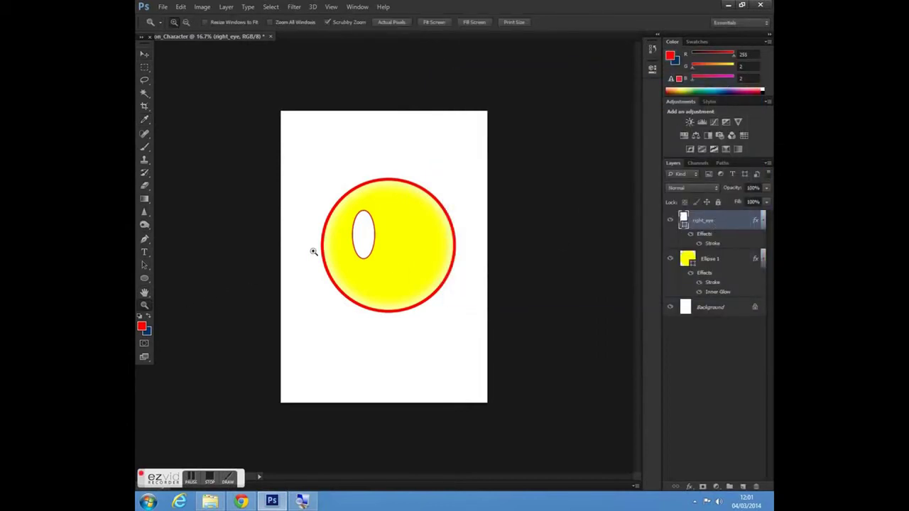
{"action": "left_click", "coordinate": [359, 251]}
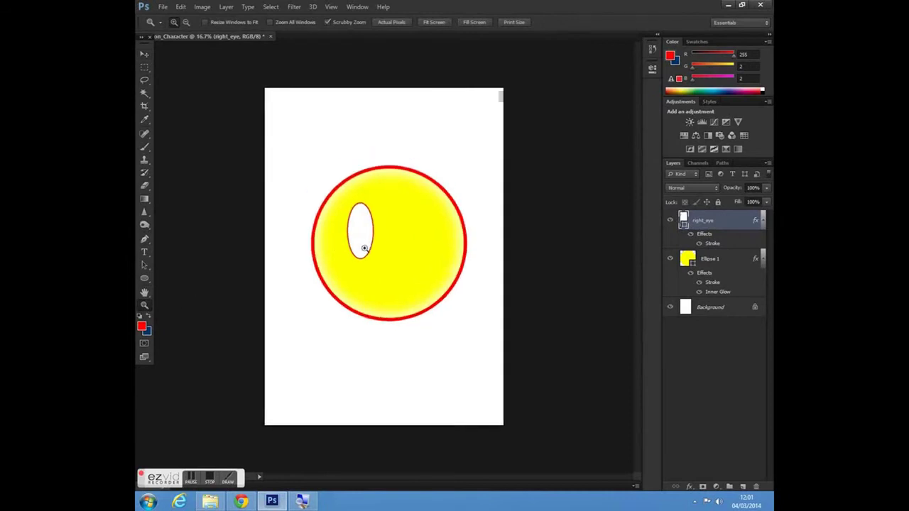
{"action": "left_click", "coordinate": [359, 255]}
{"action": "left_click", "coordinate": [361, 259]}
{"action": "left_click", "coordinate": [360, 259]}
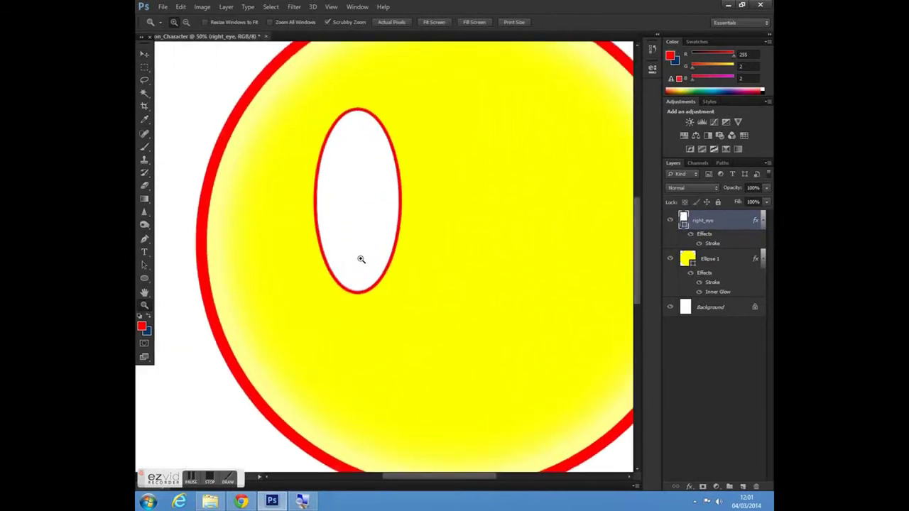
{"action": "left_click", "coordinate": [144, 240]}
{"action": "left_click", "coordinate": [144, 239]}
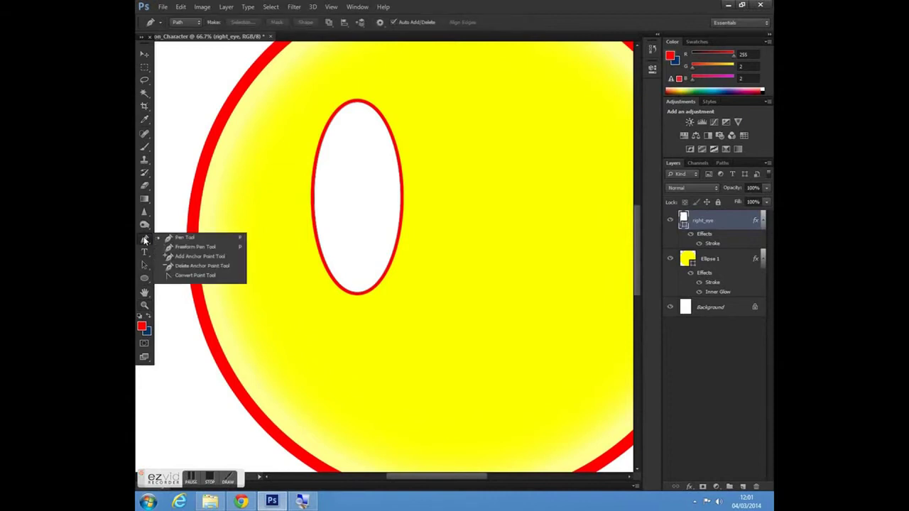
{"action": "left_click", "coordinate": [186, 256]}
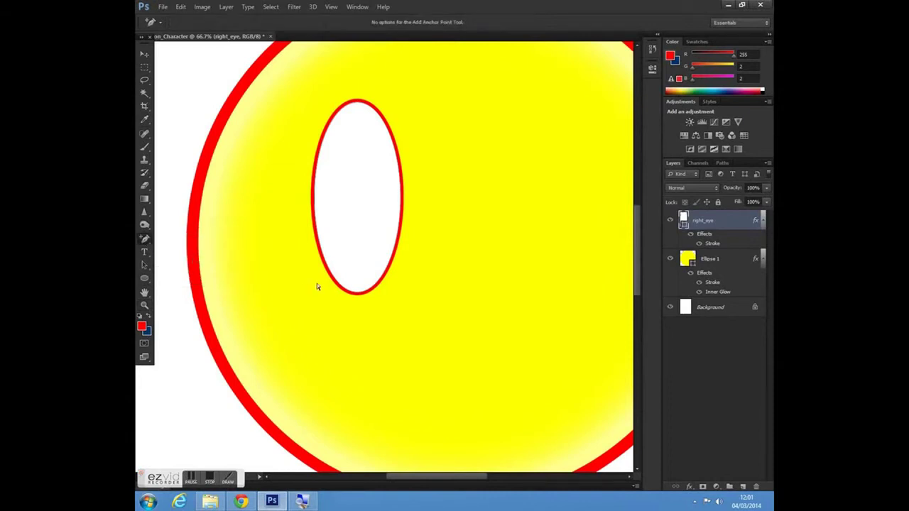
{"action": "left_click_drag", "start_coordinate": [340, 287], "coordinate": [375, 289]}
- Delete right_eye's bottom anchor point and bend the lower edge inward into a shallow curve with the Convert Point tool
{"action": "right_click", "coordinate": [145, 238]}
{"action": "left_click", "coordinate": [186, 265]}
{"action": "left_click", "coordinate": [357, 293]}
{"action": "right_click", "coordinate": [145, 243]}
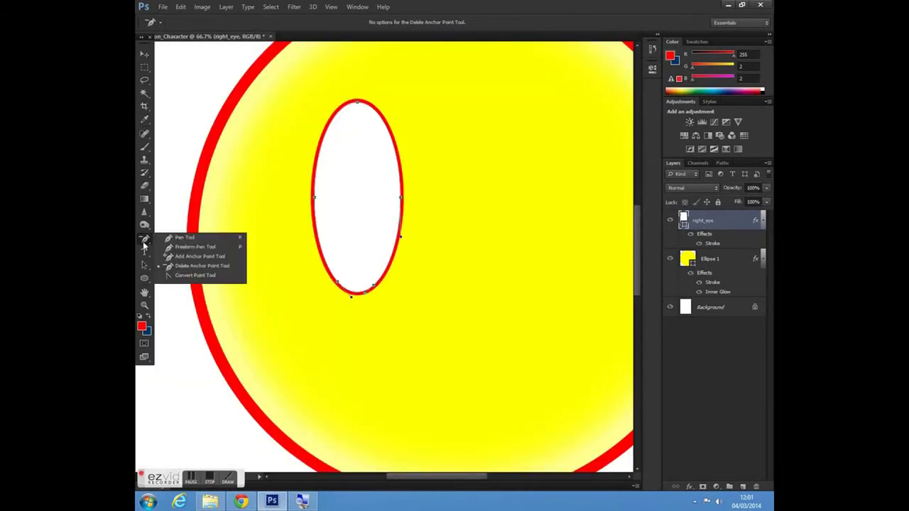
{"action": "left_click", "coordinate": [193, 279]}
{"action": "left_click_drag", "start_coordinate": [351, 300], "coordinate": [364, 282]}
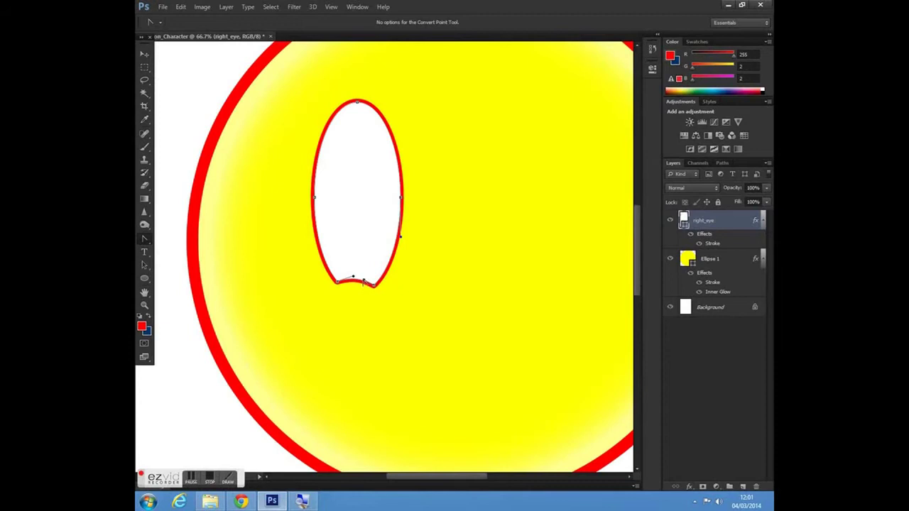
{"action": "key", "text": "Return"}
- Move right_eye slightly left and down on the yellow circle
{"action": "left_click_drag", "start_coordinate": [467, 475], "coordinate": [485, 476]}
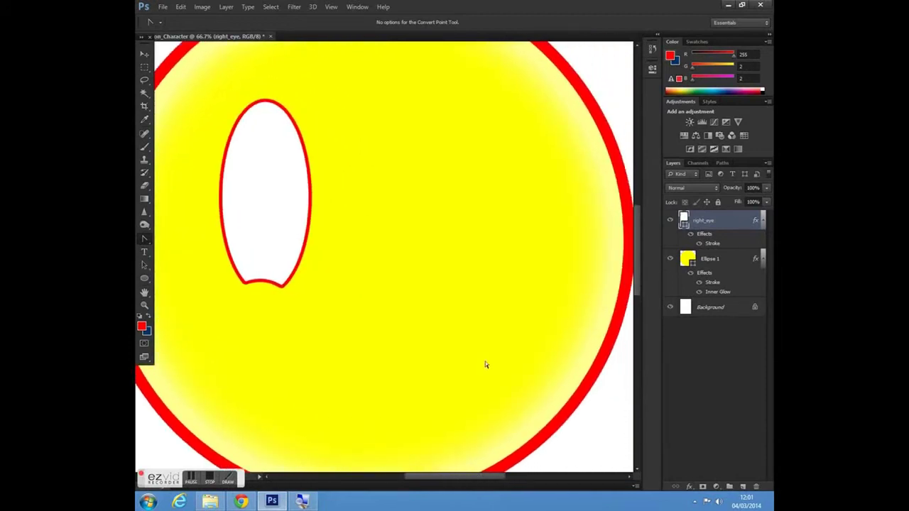
{"action": "left_click", "coordinate": [143, 53]}
{"action": "left_click_drag", "start_coordinate": [275, 157], "coordinate": [269, 161]}
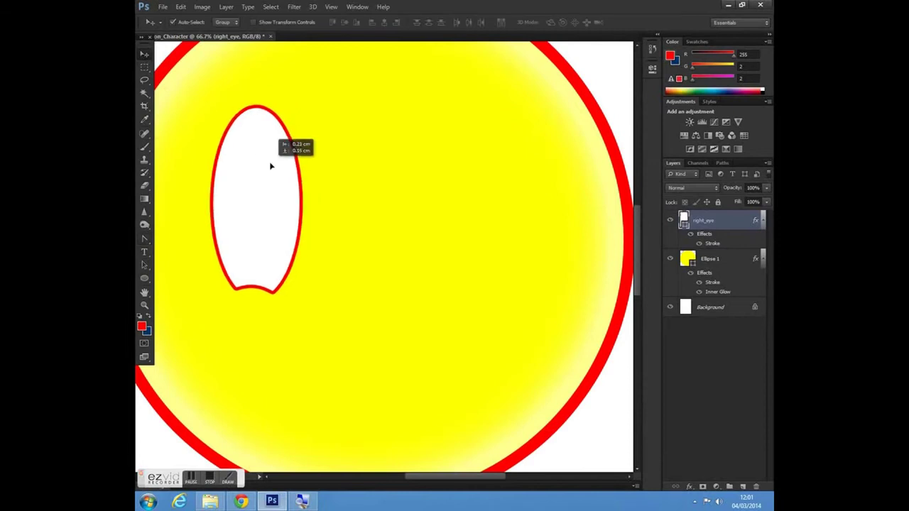
- Duplicate the right_eye layer within Cartoon_Character and name the copy left_eye
{"action": "right_click", "coordinate": [715, 224]}
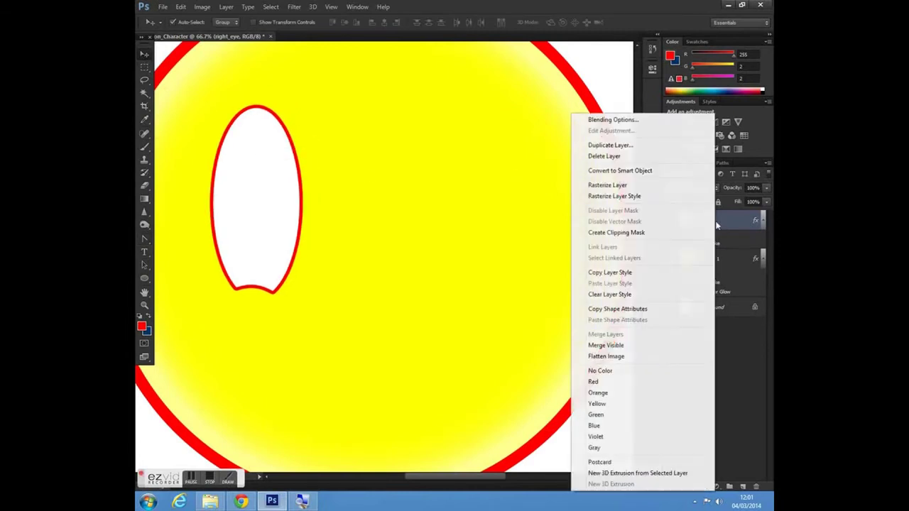
{"action": "left_click", "coordinate": [609, 145]}
{"action": "left_click_drag", "start_coordinate": [448, 165], "coordinate": [370, 170]}
{"action": "key", "text": "BackSpace"}
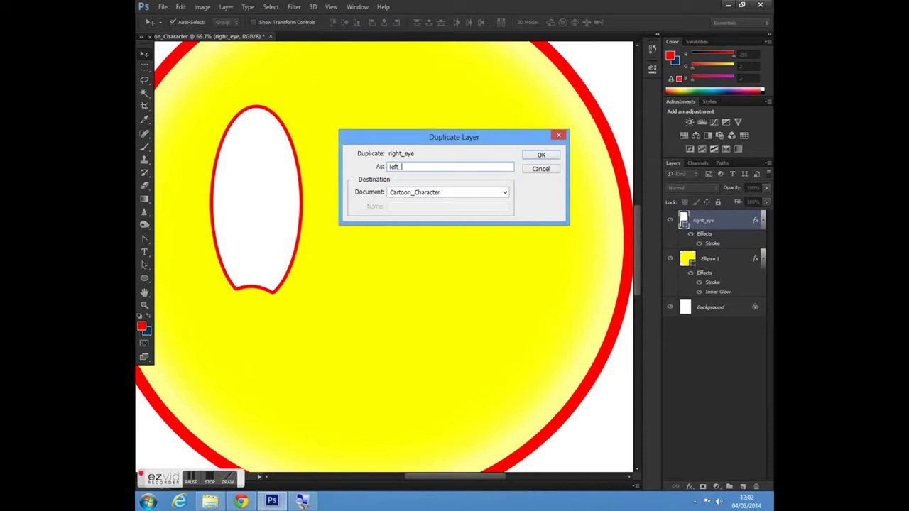
{"action": "type", "text": "left_eye"}
{"action": "left_click", "coordinate": [539, 155]}
- Move left_eye into the circle's right half and fine-tune the positions of both eyes
{"action": "left_click_drag", "start_coordinate": [314, 195], "coordinate": [459, 201]}
{"action": "left_click", "coordinate": [286, 195]}
{"action": "left_click_drag", "start_coordinate": [301, 194], "coordinate": [291, 194]}
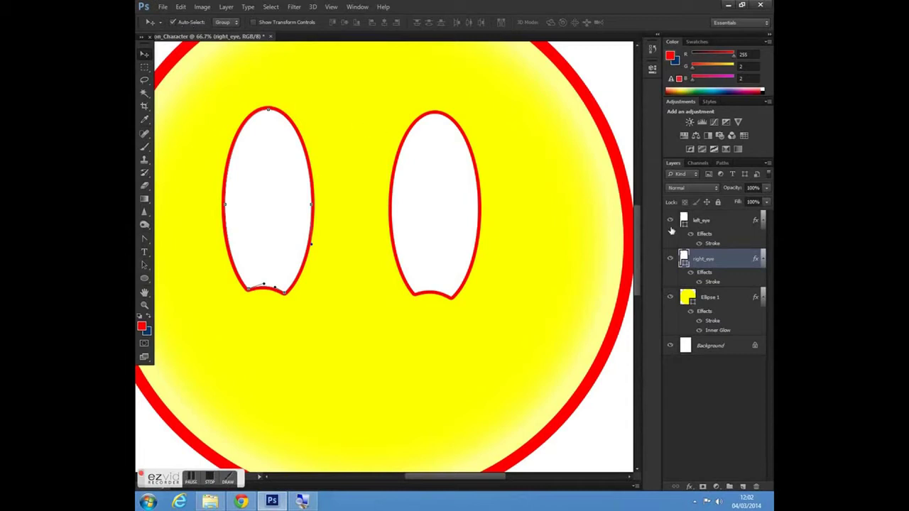
{"action": "left_click", "coordinate": [703, 220]}
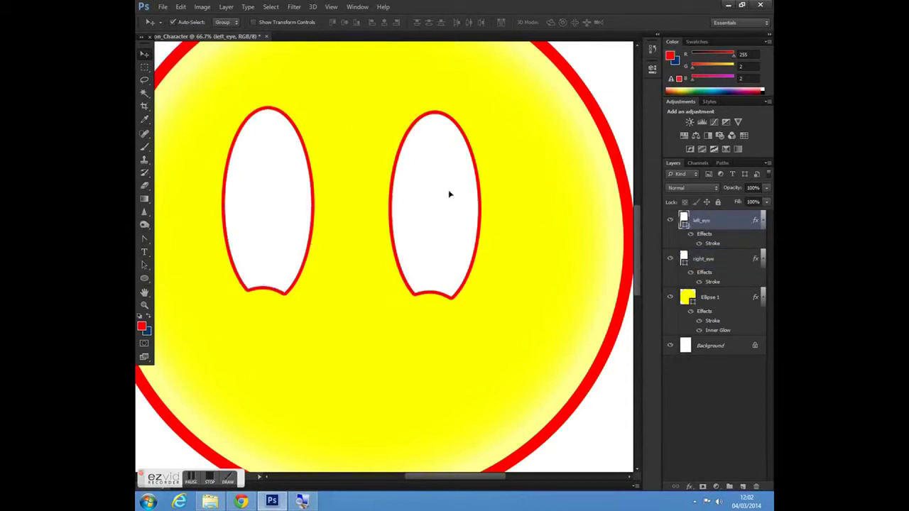
{"action": "key", "text": "shift+Left"}
{"action": "key", "text": "shift+Right"}
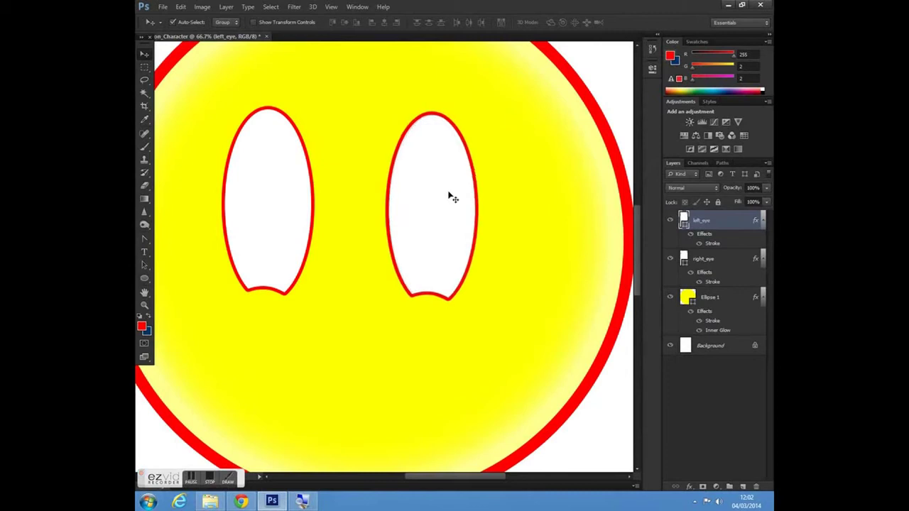
- Delete the top anchor point of left_eye with the Delete Anchor Point tool
{"action": "left_click", "coordinate": [144, 240]}
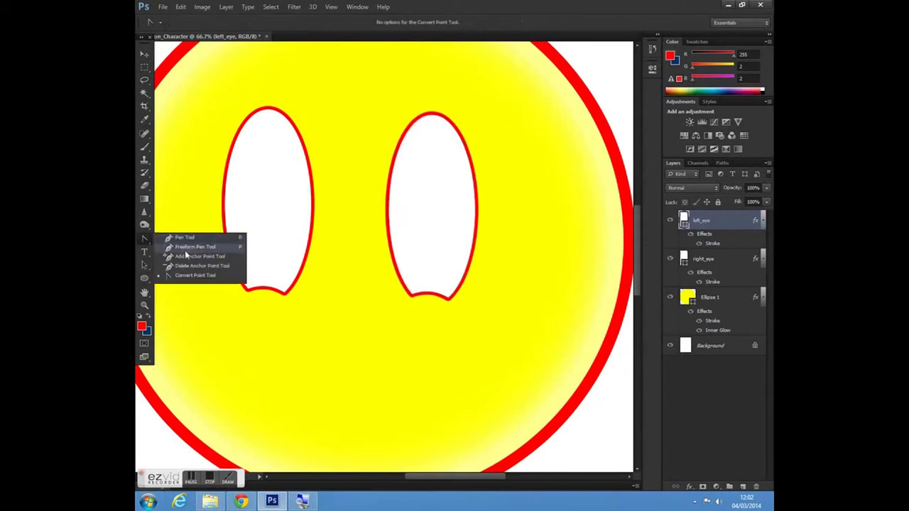
{"action": "left_click", "coordinate": [188, 257]}
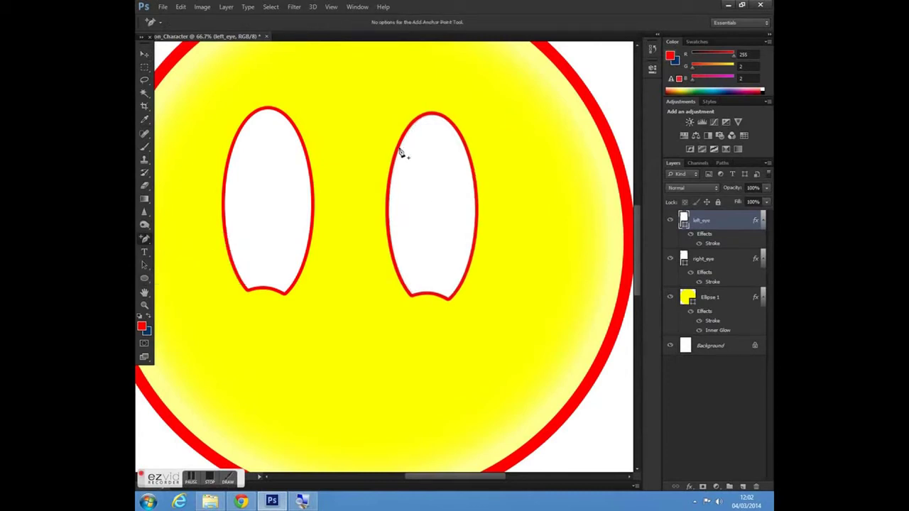
{"action": "right_click", "coordinate": [146, 241]}
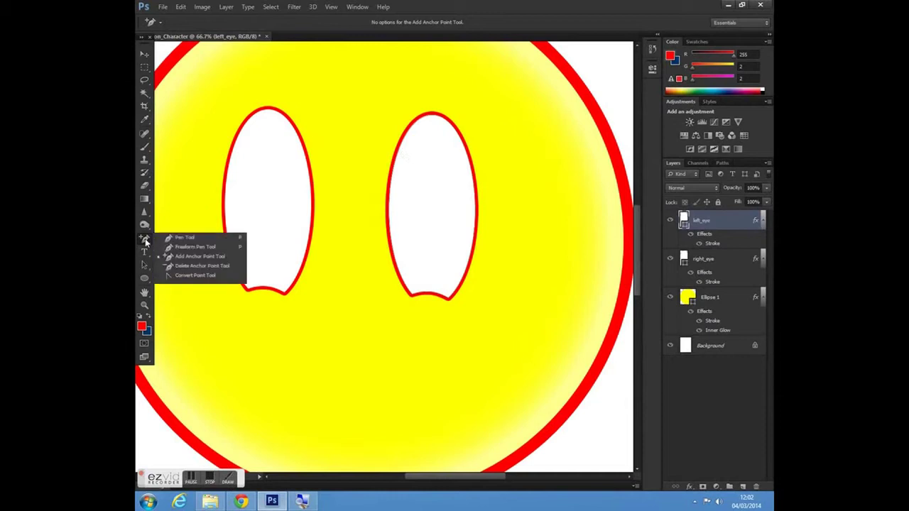
{"action": "left_click", "coordinate": [186, 265]}
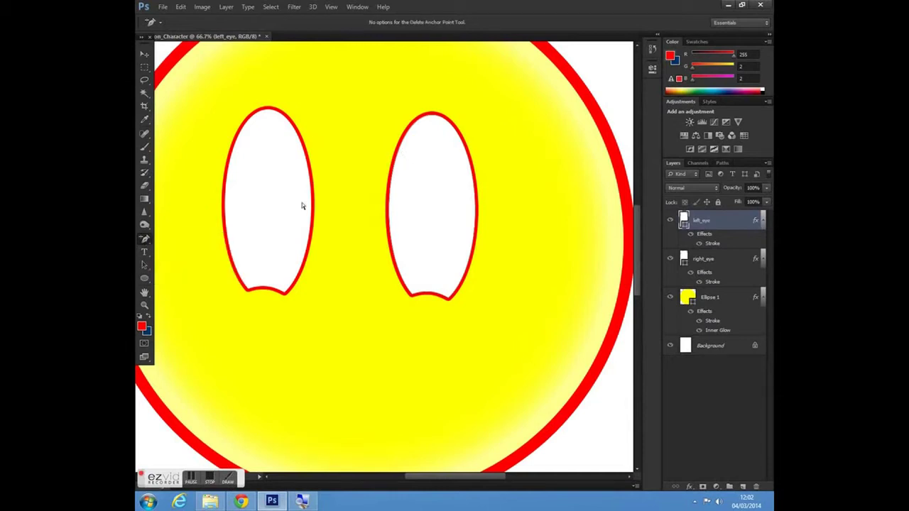
{"action": "left_click", "coordinate": [433, 117]}
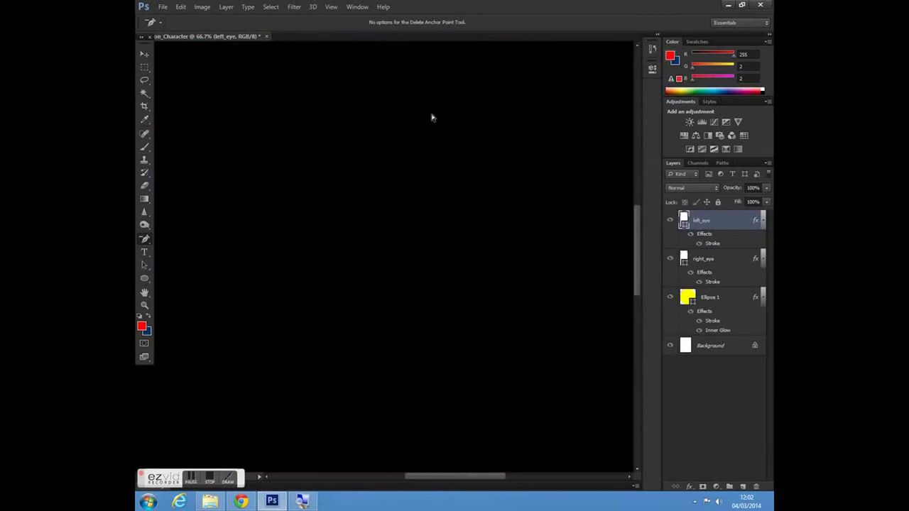
{"action": "left_click", "coordinate": [433, 117]}
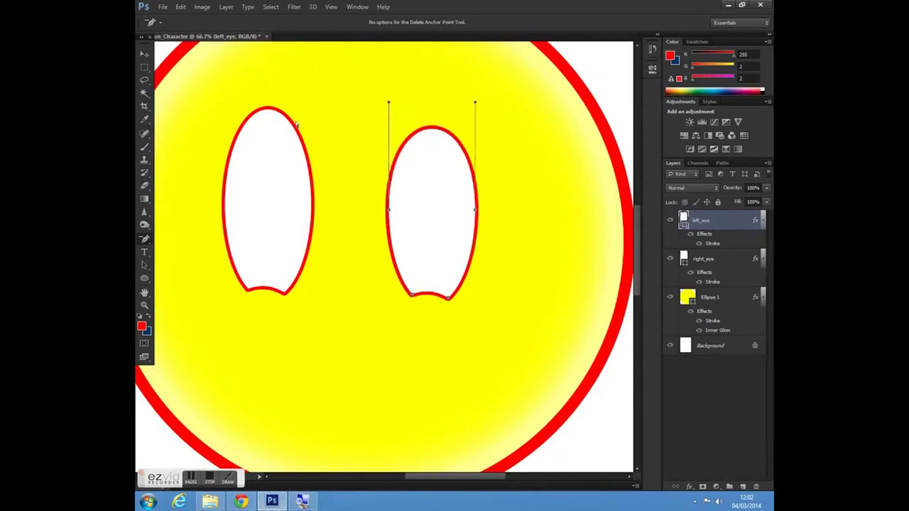
- Bend left_eye's upper edge into an inward slanting curve with the Convert Point tool, and move the eye up level with right_eye
{"action": "right_click", "coordinate": [144, 240]}
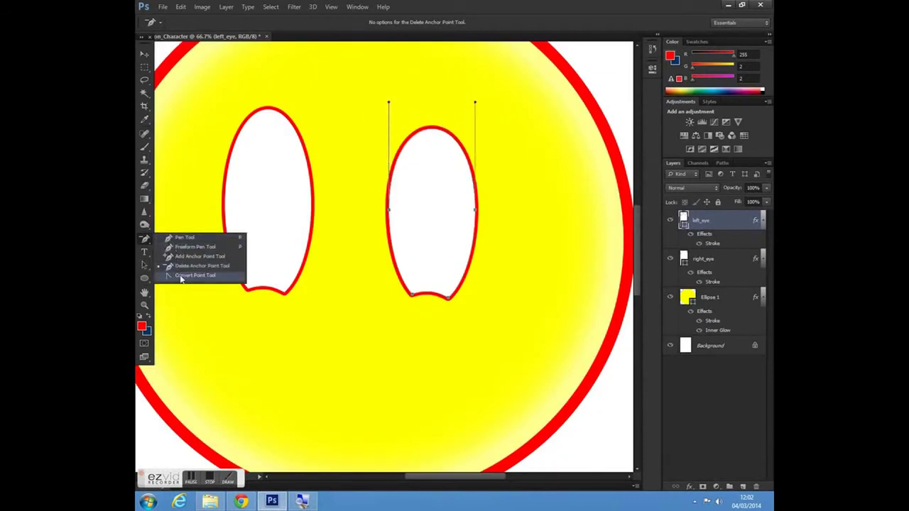
{"action": "left_click", "coordinate": [186, 275]}
{"action": "left_click_drag", "start_coordinate": [389, 104], "coordinate": [446, 238]}
{"action": "left_click_drag", "start_coordinate": [474, 104], "coordinate": [477, 112]}
{"action": "left_click", "coordinate": [478, 113]}
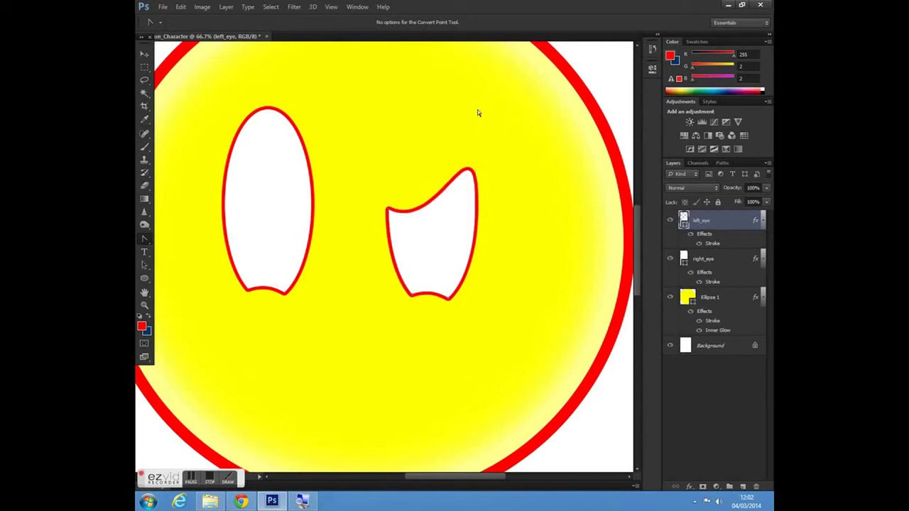
{"action": "left_click", "coordinate": [144, 55]}
{"action": "left_click_drag", "start_coordinate": [432, 205], "coordinate": [433, 200]}
- Draw a blue-filled ellipse about 145 by 162 px in the upper part of right_eye as a pupil, and shift it slightly down and left
{"action": "mouse_move", "coordinate": [475, 481]}
{"action": "left_mouse_down"}
{"action": "mouse_move", "coordinate": [464, 477]}
{"action": "mouse_move", "coordinate": [472, 476]}
{"action": "left_mouse_up"}
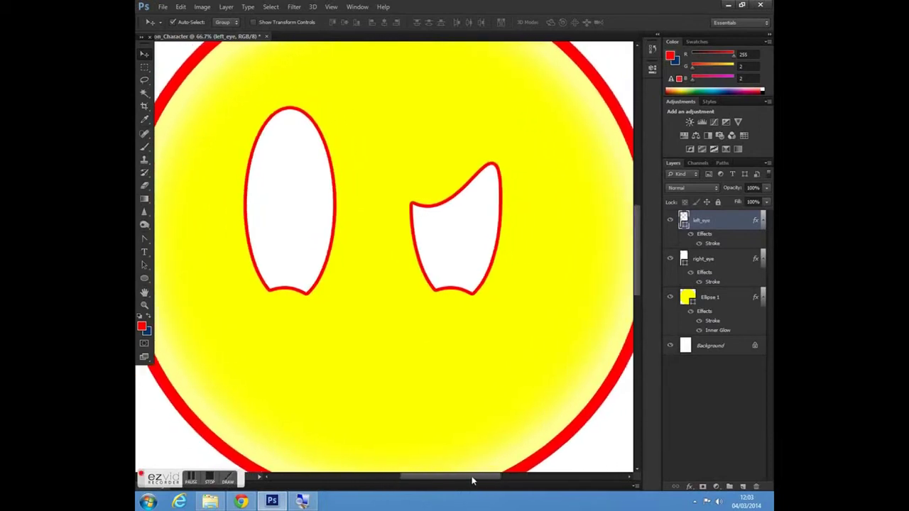
{"action": "left_click", "coordinate": [141, 279]}
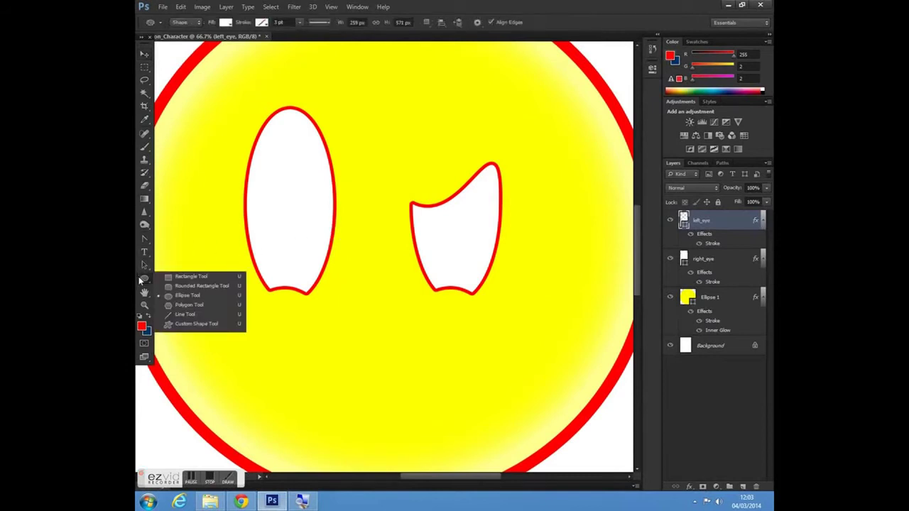
{"action": "left_click", "coordinate": [184, 297]}
{"action": "left_click_drag", "start_coordinate": [270, 140], "coordinate": [317, 191]}
{"action": "left_click", "coordinate": [225, 22]}
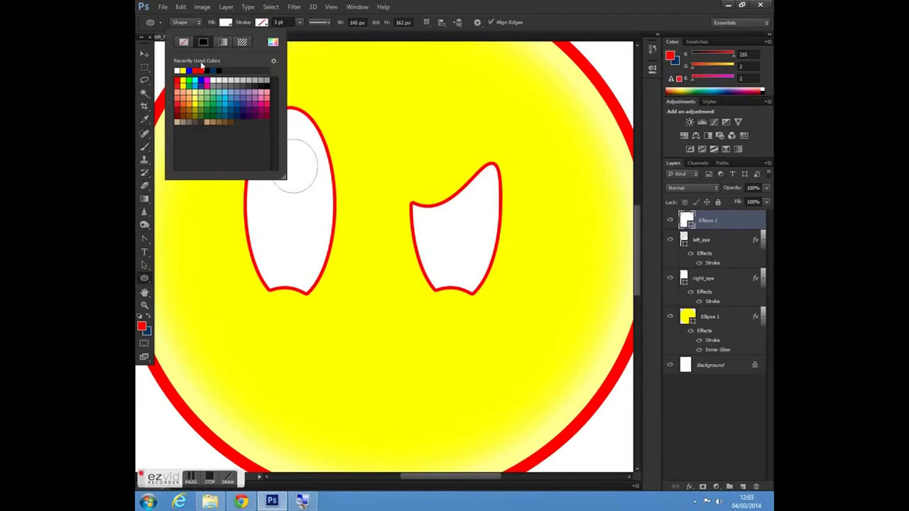
{"action": "left_click", "coordinate": [191, 70]}
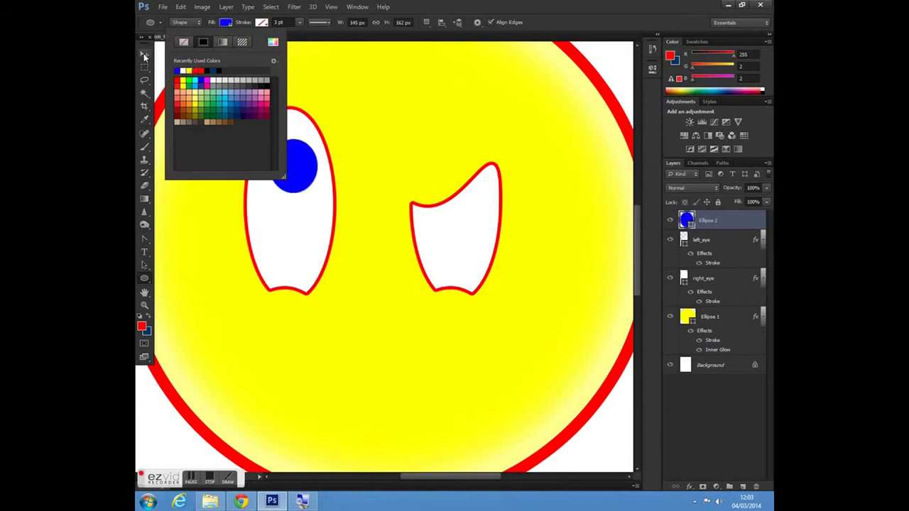
{"action": "left_click", "coordinate": [143, 53]}
{"action": "left_click_drag", "start_coordinate": [296, 152], "coordinate": [292, 162]}
- Duplicate the blue pupil by copy and paste, and move the copy into the upper middle of left_eye with the Path Selection tool
{"action": "left_click", "coordinate": [179, 8]}
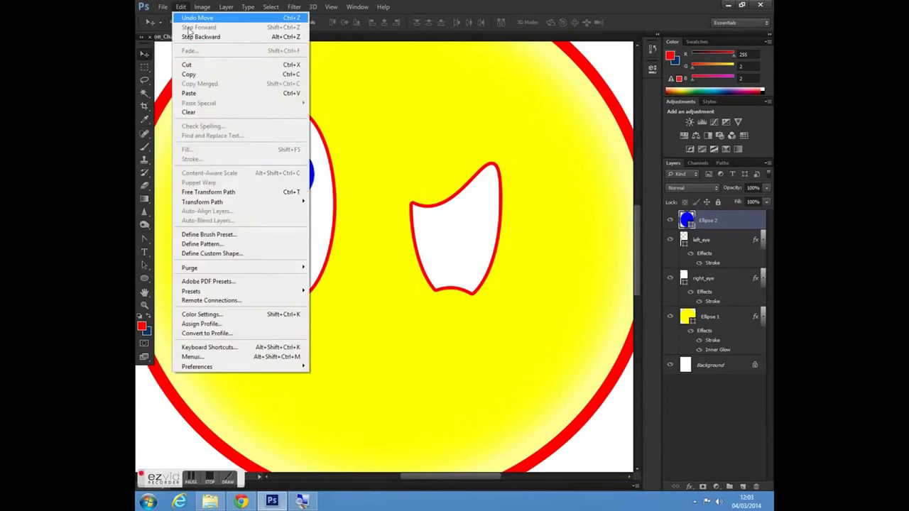
{"action": "left_click", "coordinate": [189, 74]}
{"action": "left_click", "coordinate": [180, 7]}
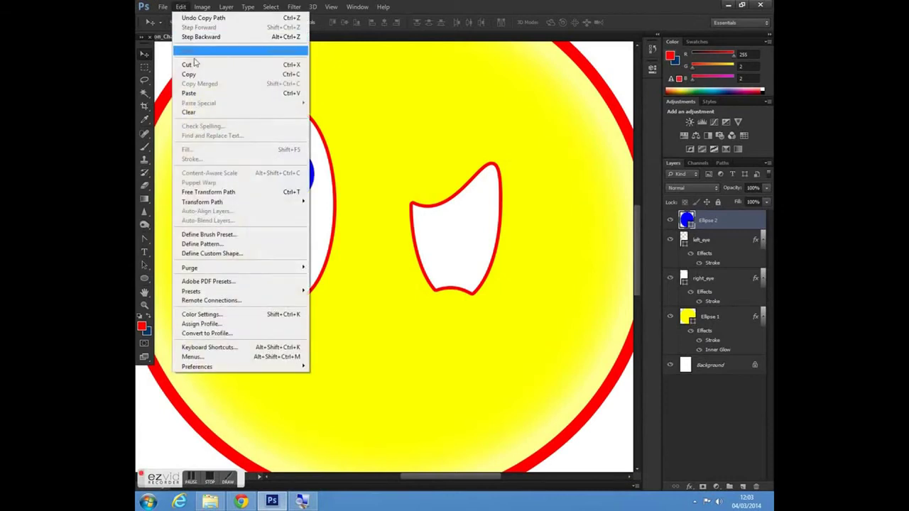
{"action": "left_click", "coordinate": [197, 94]}
{"action": "left_click_drag", "start_coordinate": [144, 265], "coordinate": [191, 266]}
{"action": "left_click_drag", "start_coordinate": [286, 172], "coordinate": [459, 216]}
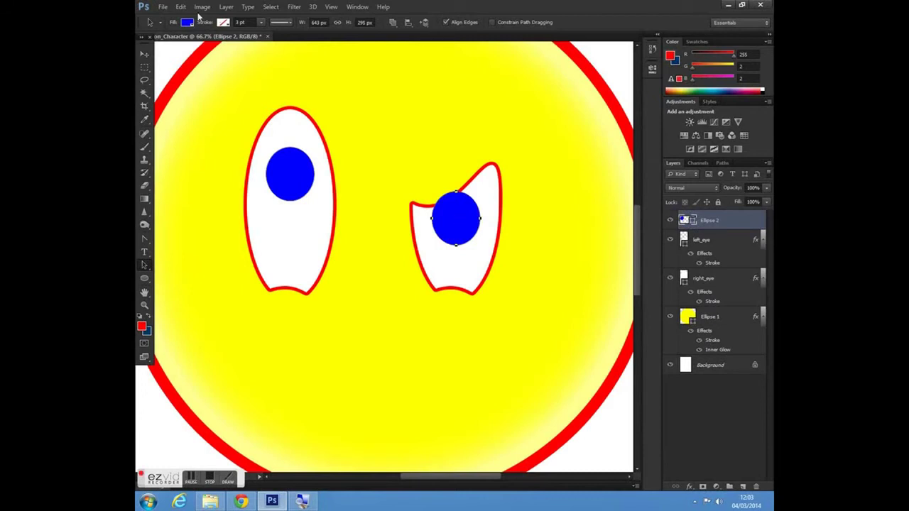
- Apply an Inner Shadow layer style with a size of 45 px to the blue pupils
{"action": "left_click", "coordinate": [226, 8]}
{"action": "mouse_move", "coordinate": [252, 62]}
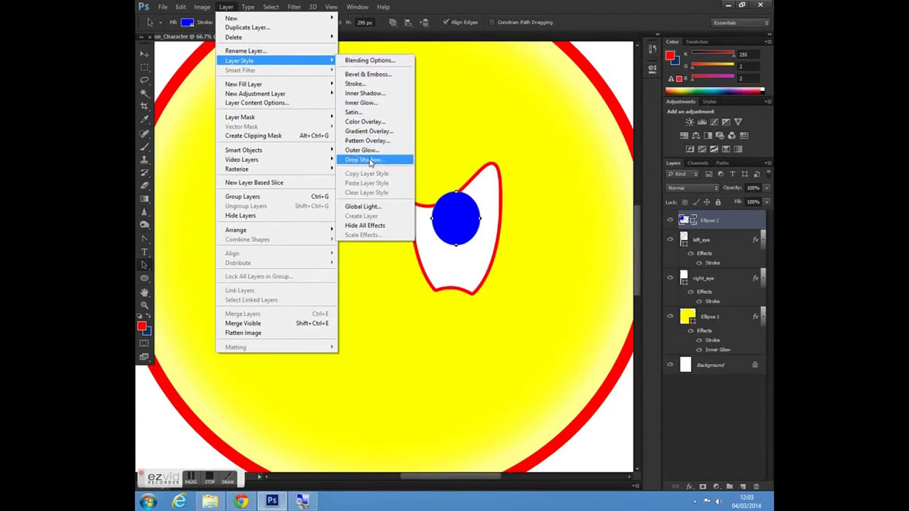
{"action": "left_click", "coordinate": [365, 93]}
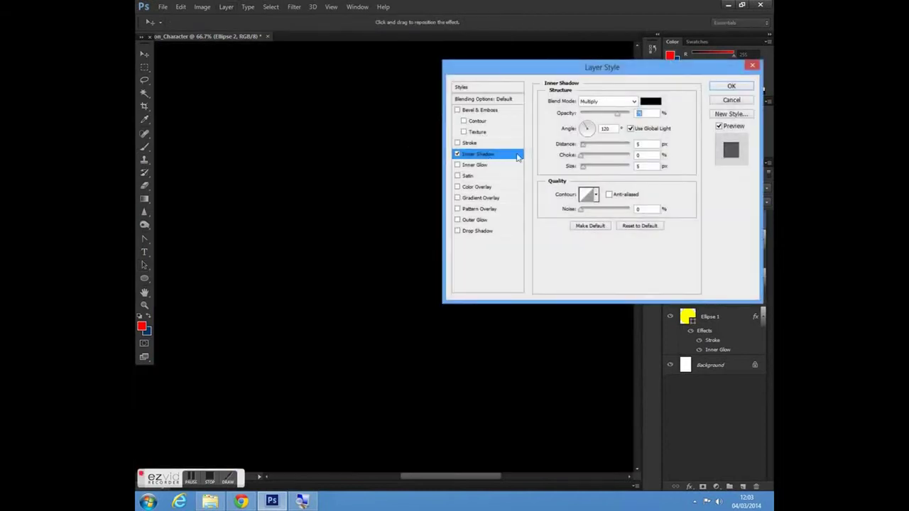
{"action": "left_click_drag", "start_coordinate": [631, 82], "coordinate": [595, 83]}
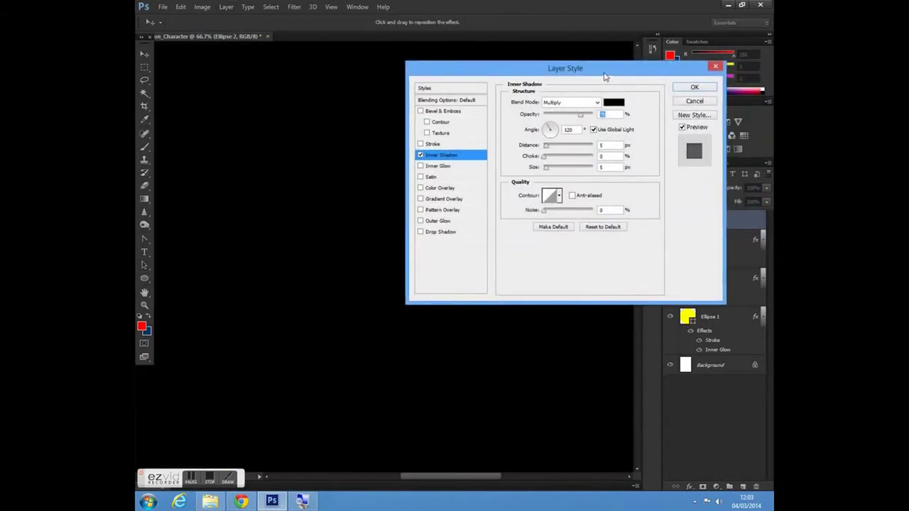
{"action": "left_click", "coordinate": [550, 168]}
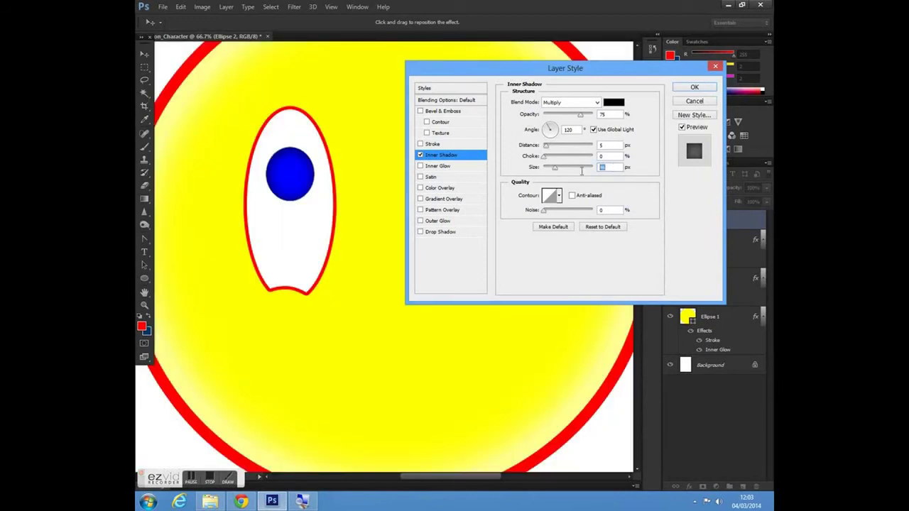
{"action": "type", "text": "45"}
{"action": "left_click", "coordinate": [694, 88]}
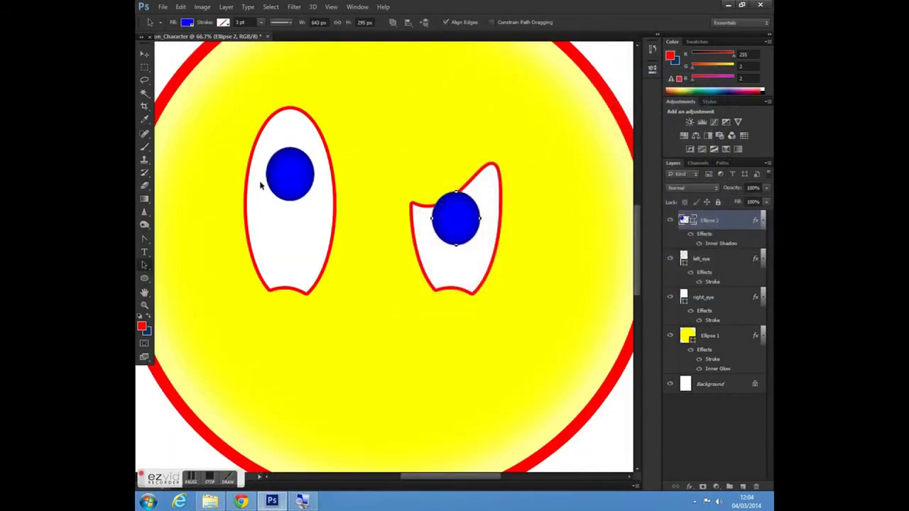
- On a new layer, draw a black-filled circle about 77 by 77 px inside right_eye's blue pupil and centre it there
{"action": "left_click", "coordinate": [144, 278]}
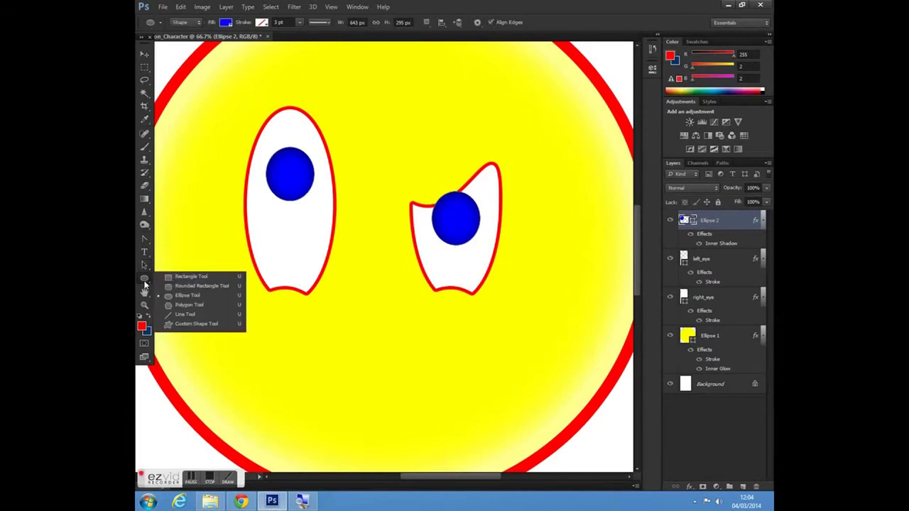
{"action": "left_click", "coordinate": [147, 280]}
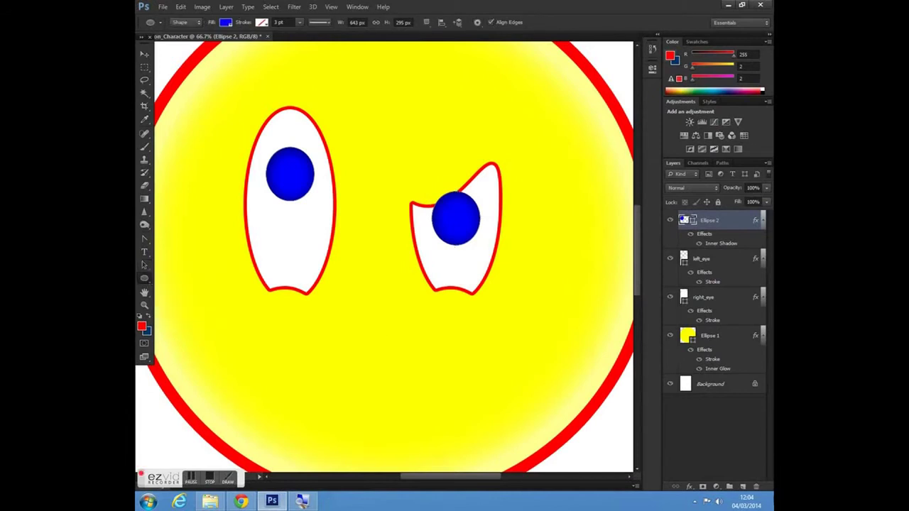
{"action": "left_click", "coordinate": [742, 487]}
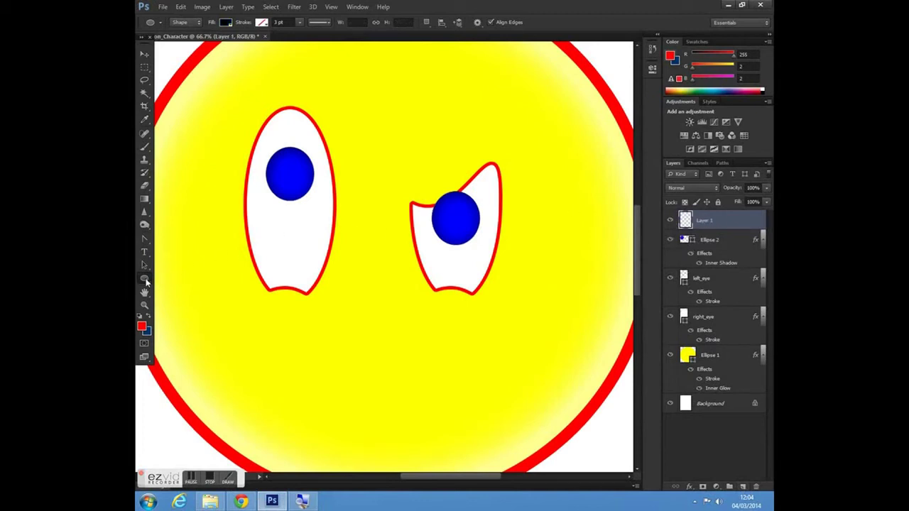
{"action": "left_click", "coordinate": [145, 279]}
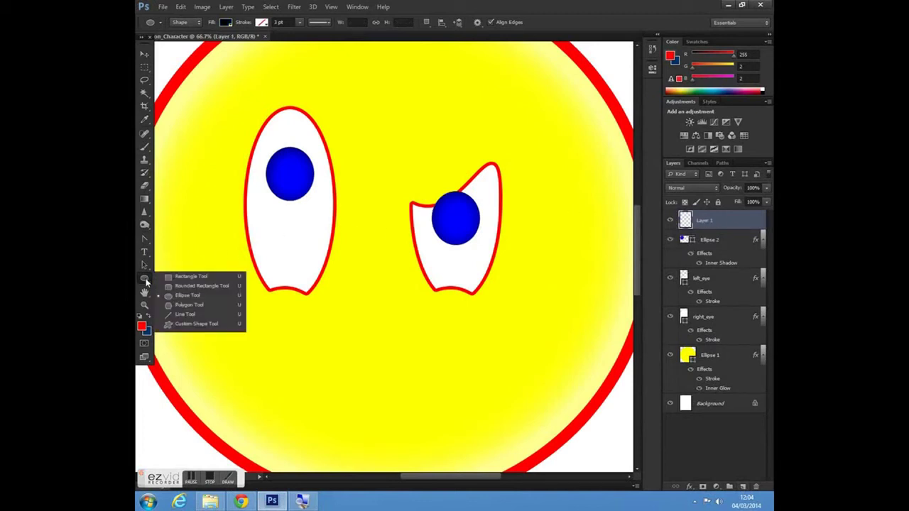
{"action": "left_click", "coordinate": [187, 295]}
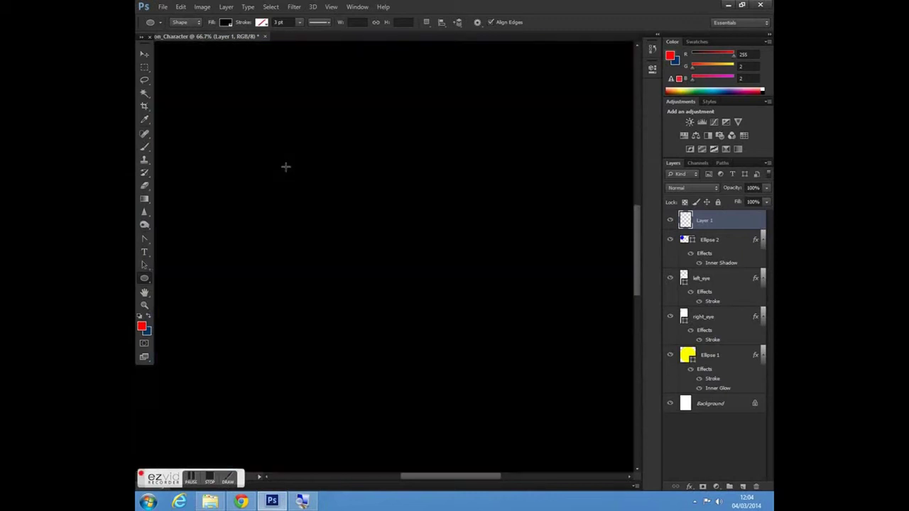
{"action": "left_click_drag", "start_coordinate": [283, 162], "coordinate": [307, 196]}
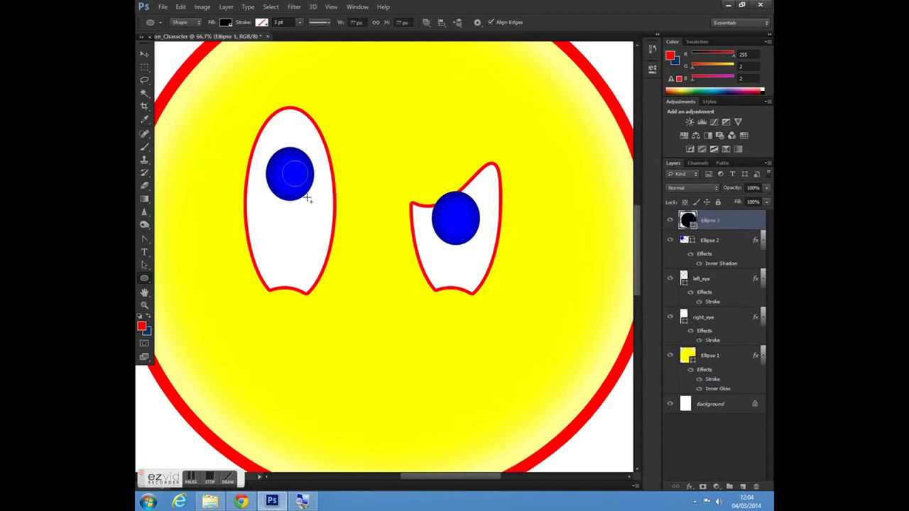
{"action": "left_click", "coordinate": [145, 54]}
{"action": "left_click_drag", "start_coordinate": [288, 180], "coordinate": [290, 175]}
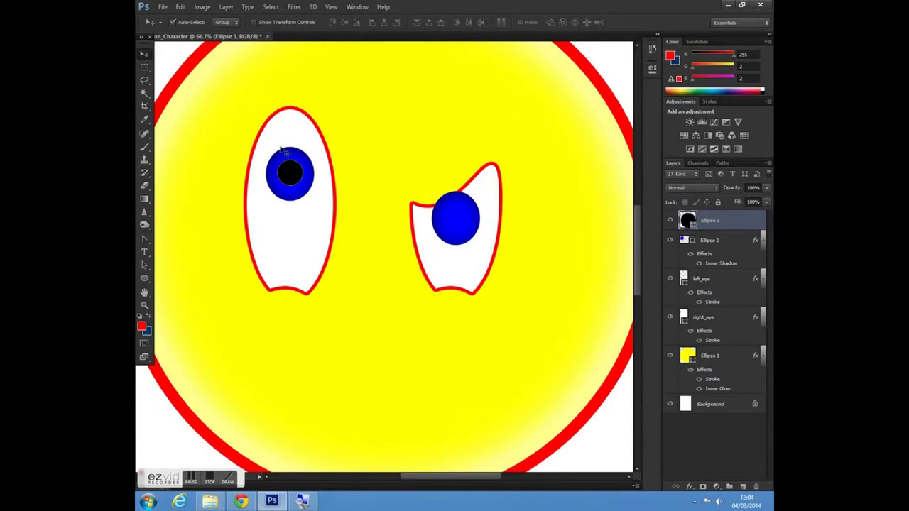
- Duplicate the black circle by copy and paste, and move the copy to the centre of left_eye's blue pupil
{"action": "left_click", "coordinate": [181, 7]}
{"action": "left_click", "coordinate": [200, 80]}
{"action": "left_click", "coordinate": [181, 6]}
{"action": "left_click", "coordinate": [187, 95]}
{"action": "left_click", "coordinate": [146, 264]}
{"action": "left_click", "coordinate": [178, 265]}
{"action": "left_click", "coordinate": [150, 267]}
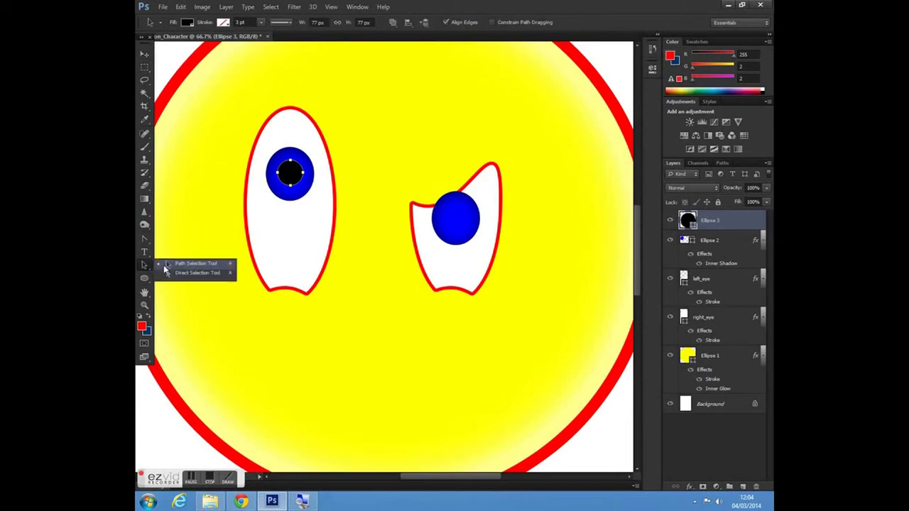
{"action": "left_click", "coordinate": [181, 265]}
{"action": "left_click_drag", "start_coordinate": [295, 175], "coordinate": [460, 218]}
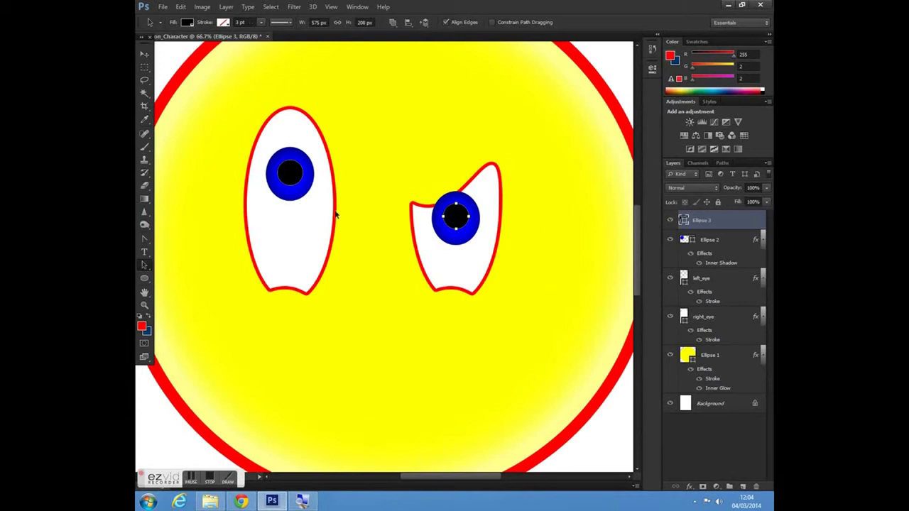
- Apply a Bevel & Emboss style to the black circles with depth 30%, size 45 px, angle 124° and altitude 69°
{"action": "left_click", "coordinate": [226, 6]}
{"action": "mouse_move", "coordinate": [261, 62]}
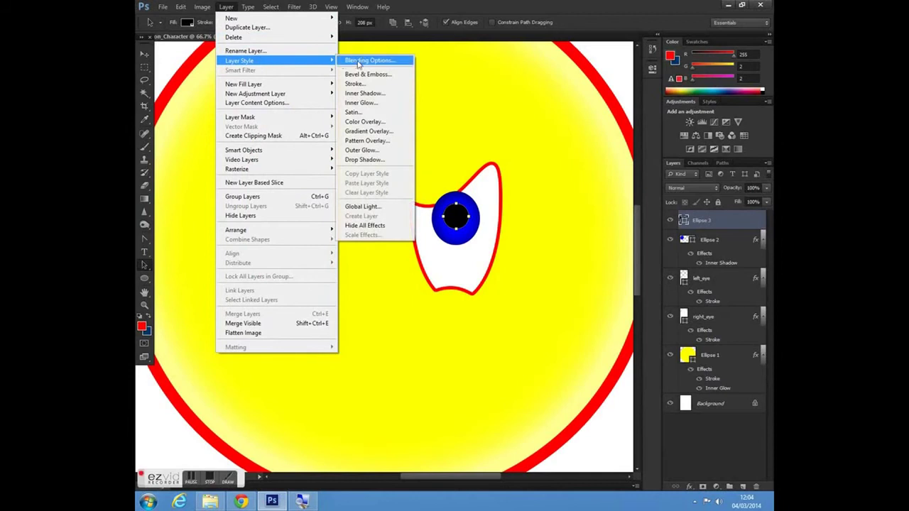
{"action": "left_click", "coordinate": [368, 74]}
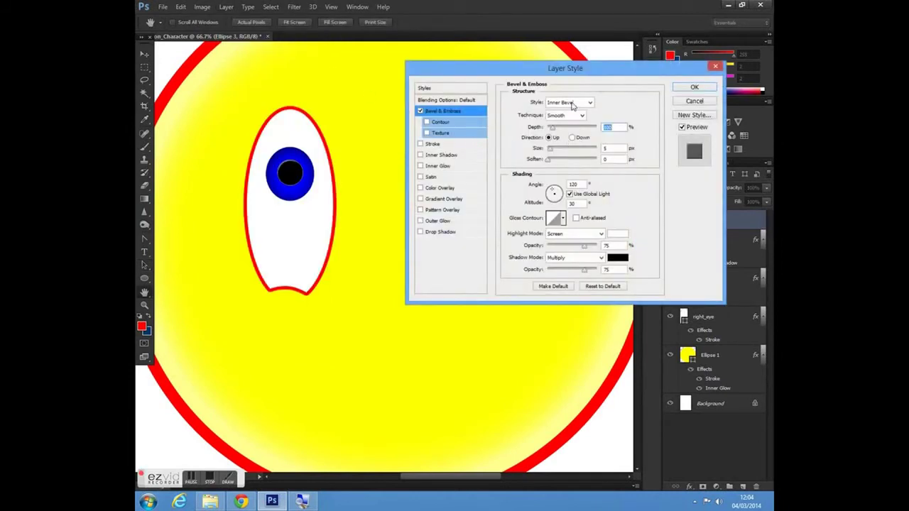
{"action": "left_click", "coordinate": [554, 193]}
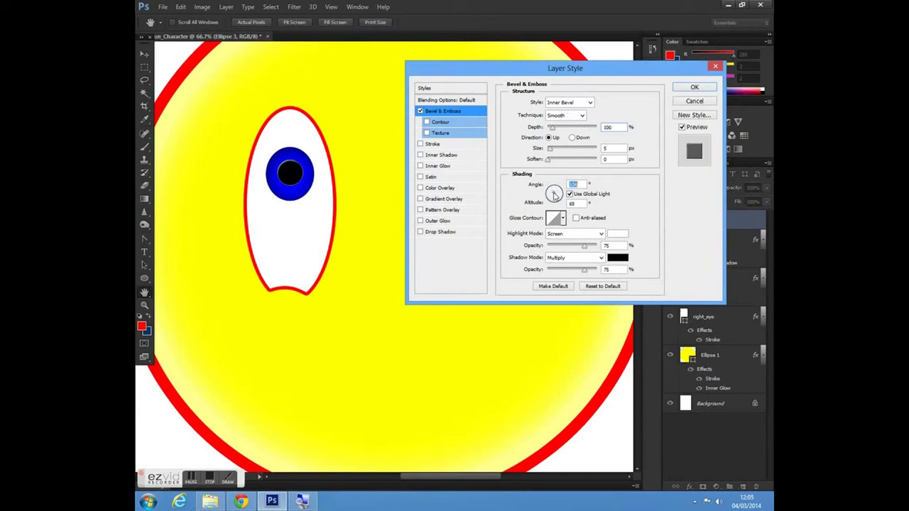
{"action": "left_click_drag", "start_coordinate": [552, 150], "coordinate": [576, 151]}
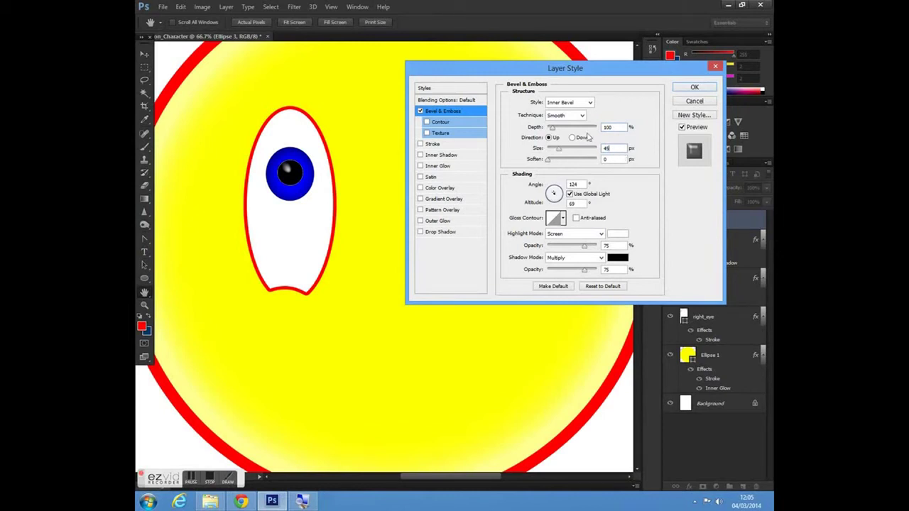
{"action": "left_click_drag", "start_coordinate": [553, 129], "coordinate": [549, 130]}
{"action": "left_click_drag", "start_coordinate": [610, 127], "coordinate": [599, 127]}
{"action": "type", "text": "30"}
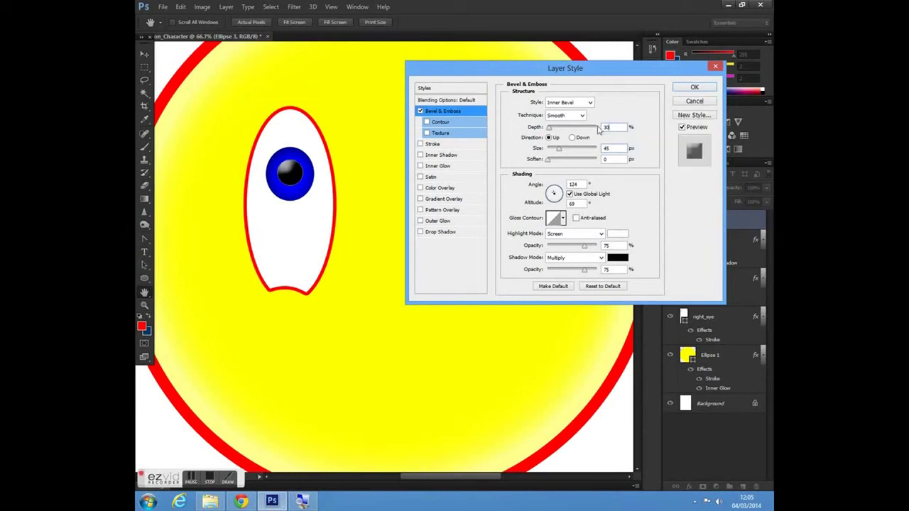
{"action": "left_click", "coordinate": [694, 87]}
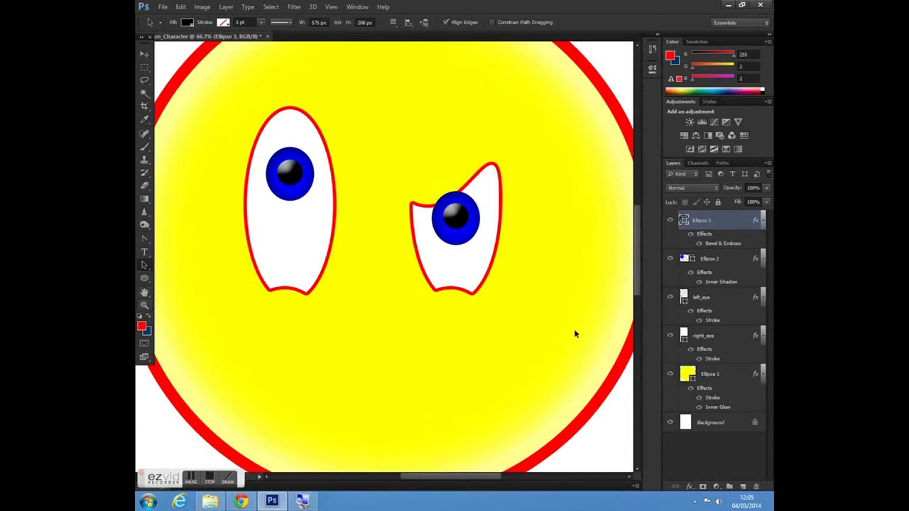
- Activate the Pen tool and add a new layer above the black circles for an eyebrow
{"action": "left_click_drag", "start_coordinate": [635, 271], "coordinate": [641, 245]}
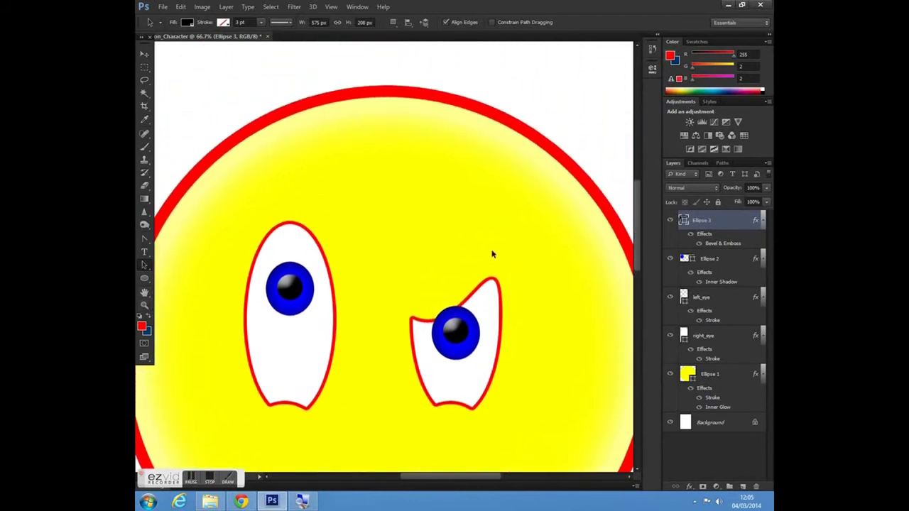
{"action": "left_click", "coordinate": [145, 240]}
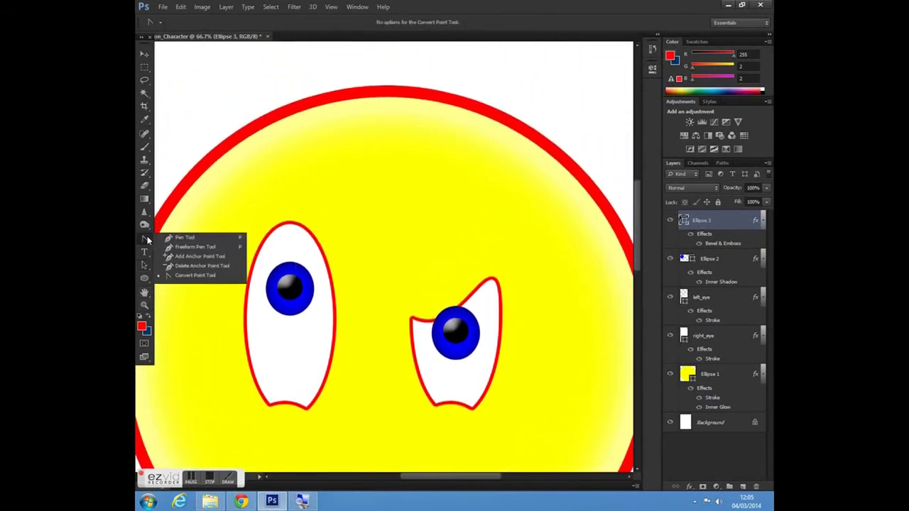
{"action": "left_click", "coordinate": [185, 240]}
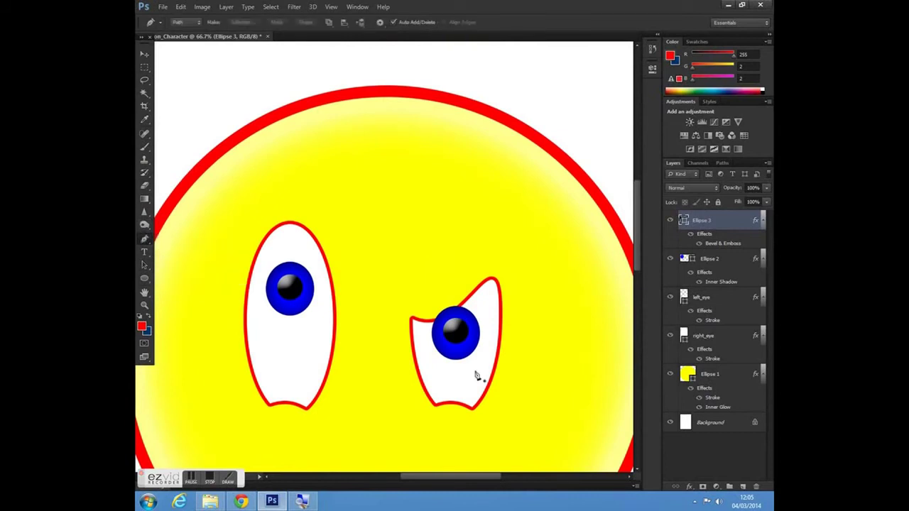
{"action": "left_click", "coordinate": [742, 487]}
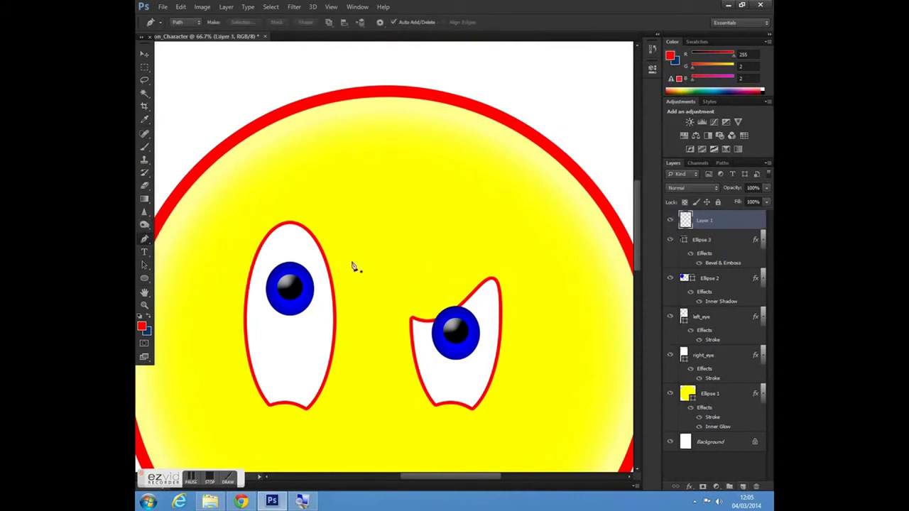
{"action": "left_click", "coordinate": [224, 244]}
{"action": "left_click_drag", "start_coordinate": [333, 209], "coordinate": [376, 242]}
{"action": "left_click", "coordinate": [381, 205]}
{"action": "left_click_drag", "start_coordinate": [348, 209], "coordinate": [333, 199]}
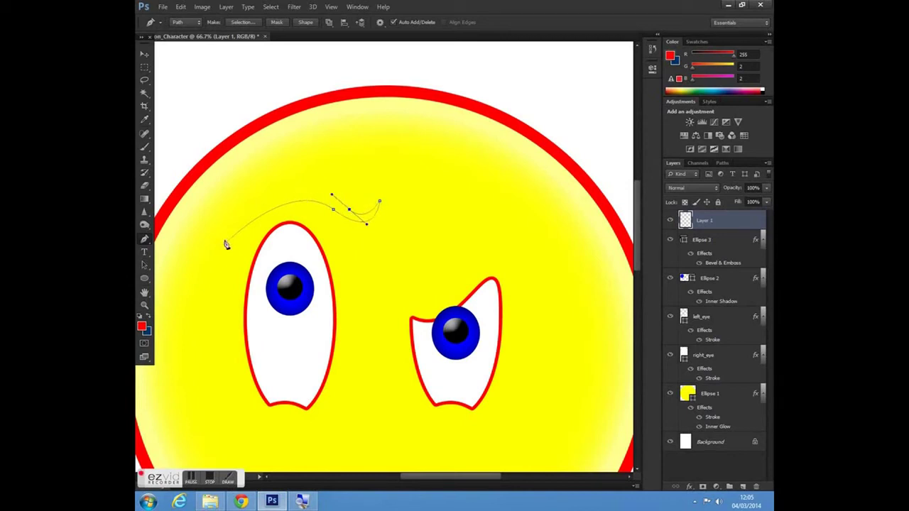
{"action": "left_click_drag", "start_coordinate": [227, 241], "coordinate": [140, 327]}
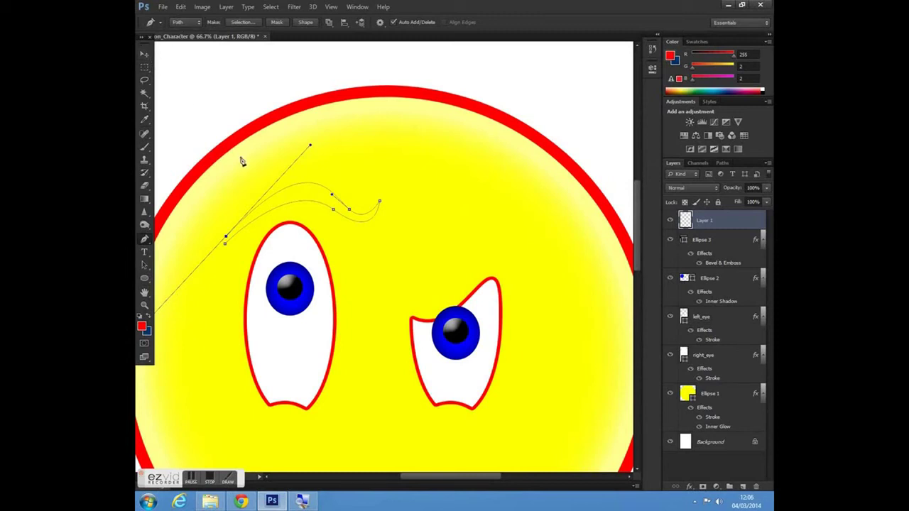
{"action": "key", "text": "Escape"}
{"action": "key", "text": "Escape"}
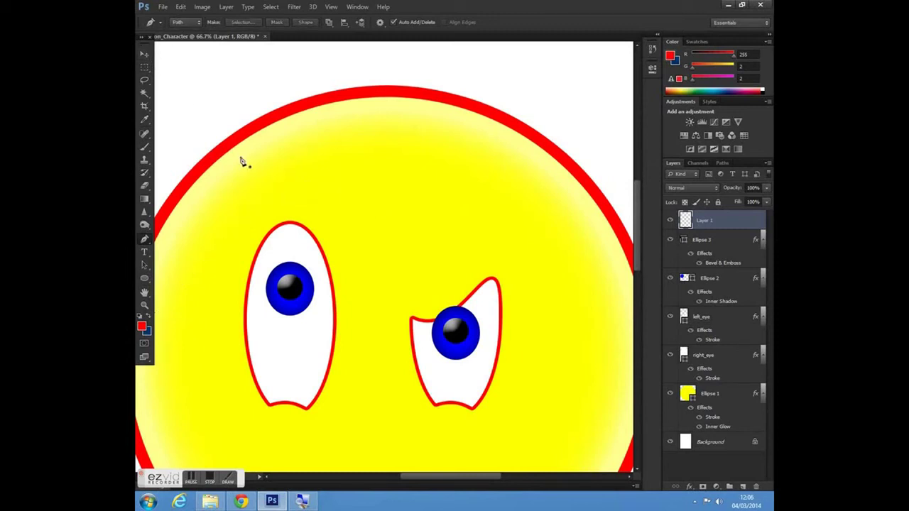
- With the Pen tool in Shape mode, draw a thin arched eyebrow about 484 by 224 px above the tall eye
{"action": "left_click", "coordinate": [185, 27]}
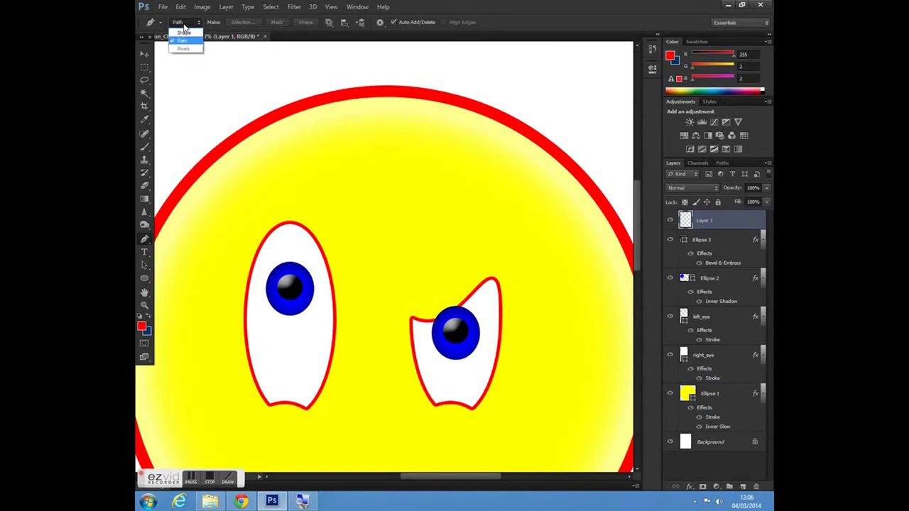
{"action": "left_click", "coordinate": [189, 34]}
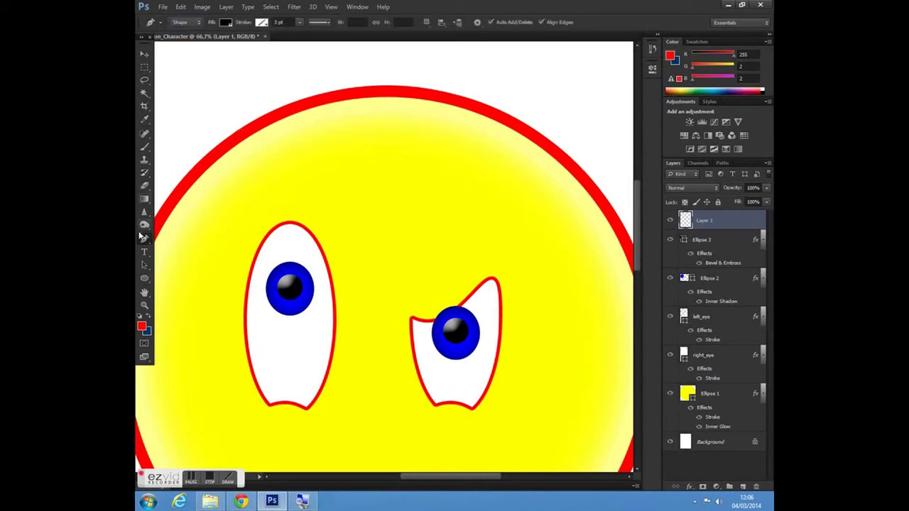
{"action": "left_click", "coordinate": [218, 255]}
{"action": "left_click_drag", "start_coordinate": [341, 208], "coordinate": [393, 253]}
{"action": "left_click_drag", "start_coordinate": [399, 253], "coordinate": [398, 250]}
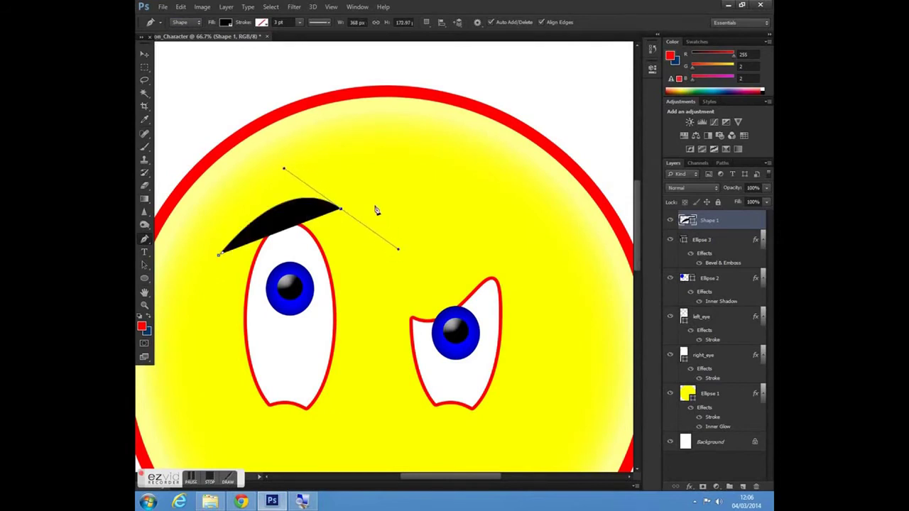
{"action": "left_click", "coordinate": [379, 205]}
{"action": "left_click_drag", "start_coordinate": [353, 203], "coordinate": [336, 185]}
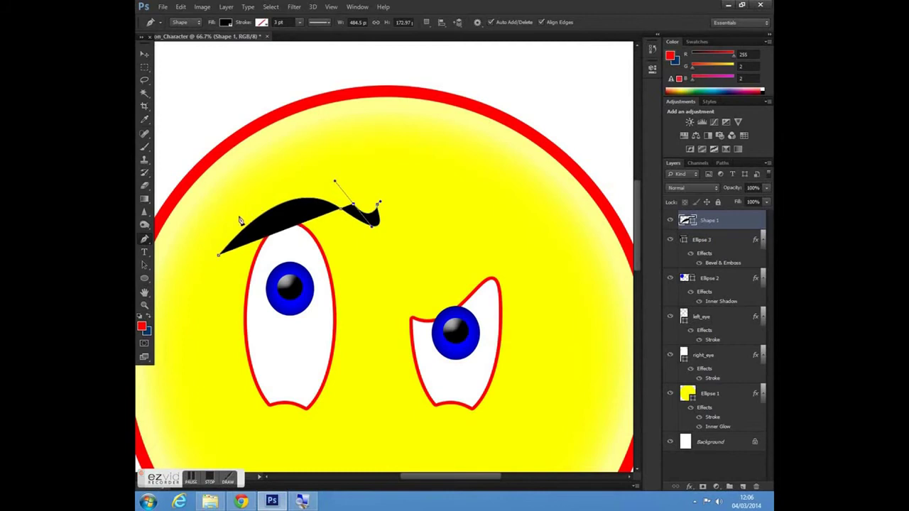
{"action": "left_click_drag", "start_coordinate": [218, 254], "coordinate": [165, 332]}
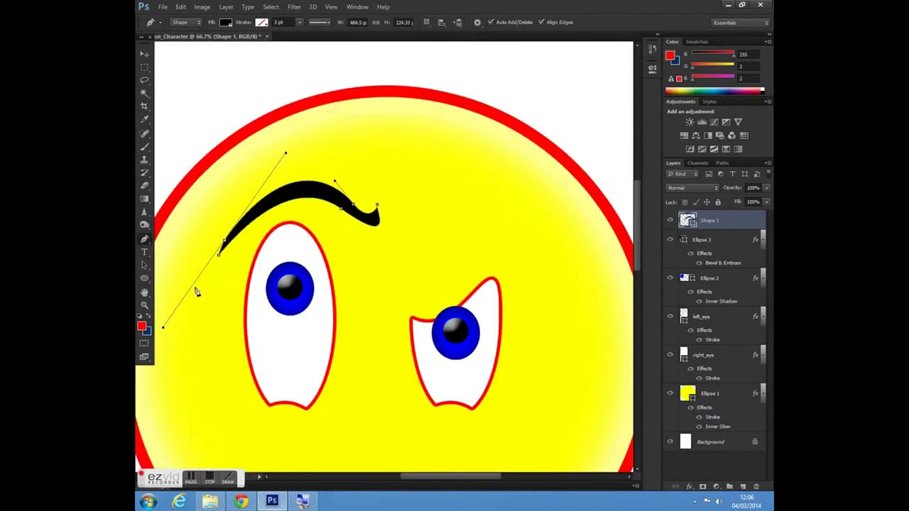
- Fill the arched eyebrow above the tall eye with red and move it slightly outward
{"action": "left_click", "coordinate": [225, 23]}
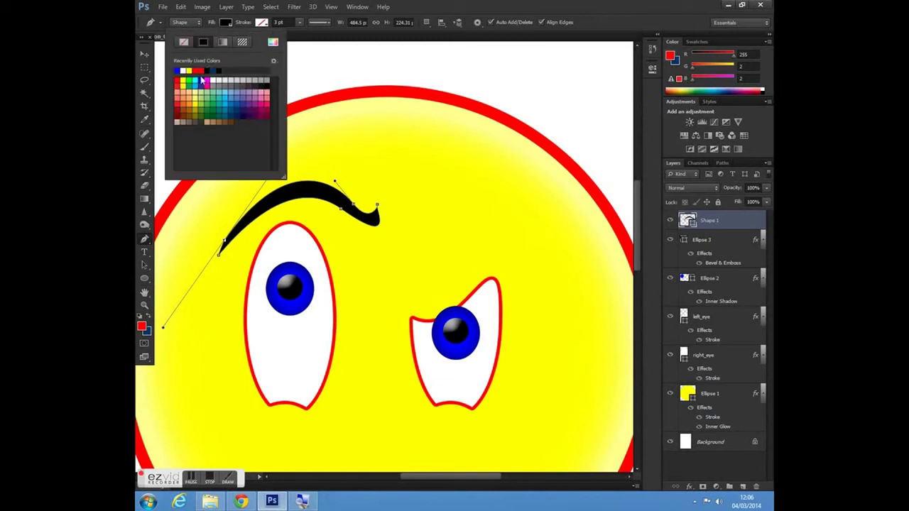
{"action": "left_click", "coordinate": [177, 79]}
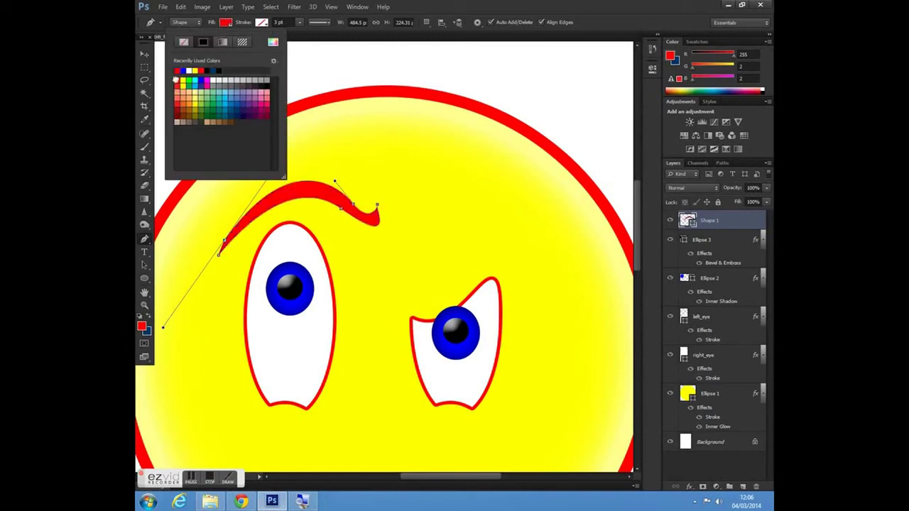
{"action": "left_click", "coordinate": [144, 54]}
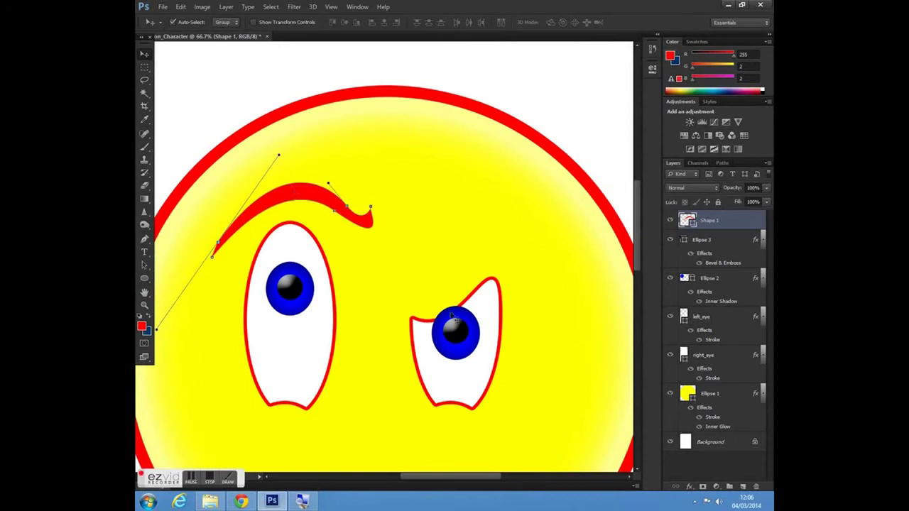
- On a new layer, draw a slanted, curved eyebrow shape about 410 by 222 px along the upper edge of the narrowed eye
{"action": "left_click", "coordinate": [742, 487]}
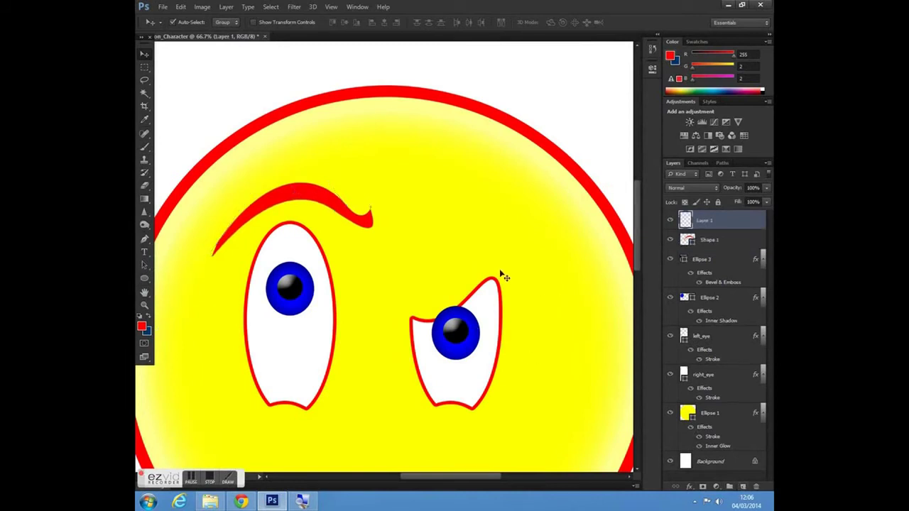
{"action": "left_click", "coordinate": [144, 242]}
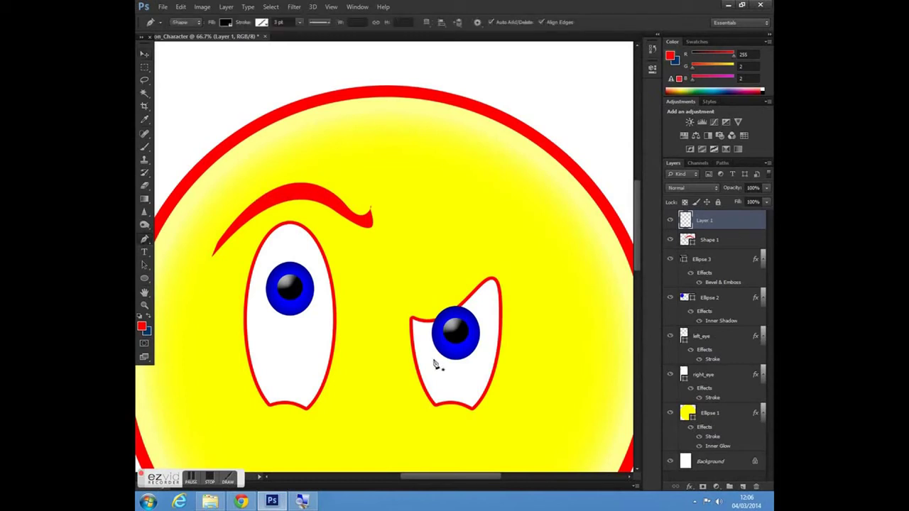
{"action": "left_click", "coordinate": [396, 319]}
{"action": "left_click_drag", "start_coordinate": [410, 338], "coordinate": [429, 339]}
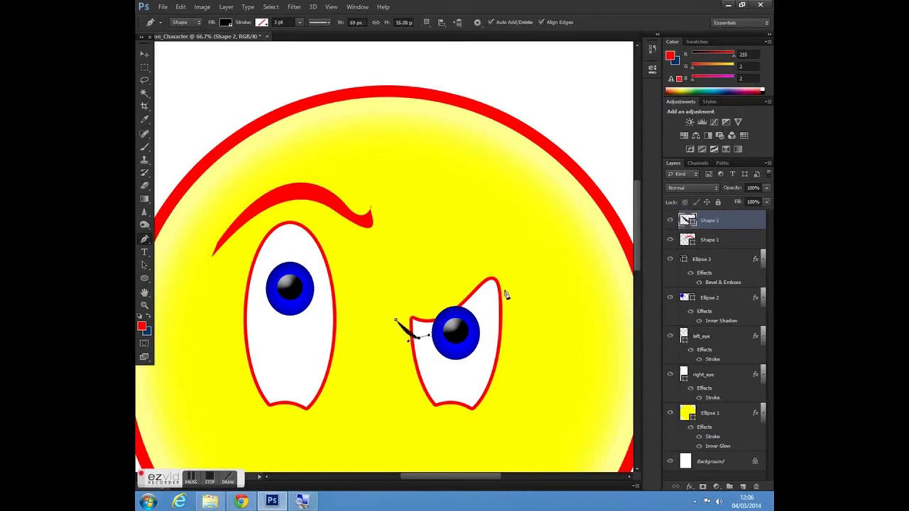
{"action": "left_click", "coordinate": [511, 286]}
{"action": "left_click", "coordinate": [510, 284]}
{"action": "left_click_drag", "start_coordinate": [534, 302], "coordinate": [481, 263]}
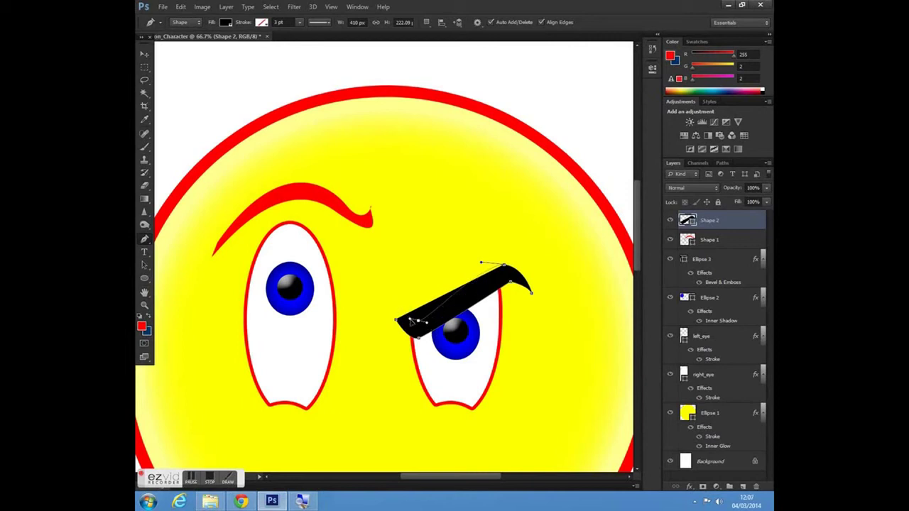
{"action": "left_click", "coordinate": [398, 324]}
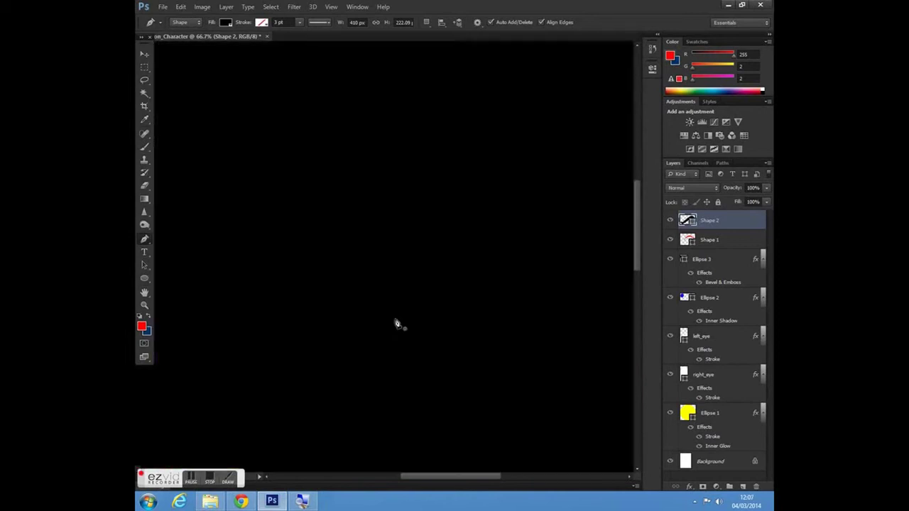
- Fill the slanted eyebrow with red and shift it slightly up and inward over the narrowed eye
{"action": "left_click", "coordinate": [226, 23]}
{"action": "left_click", "coordinate": [176, 82]}
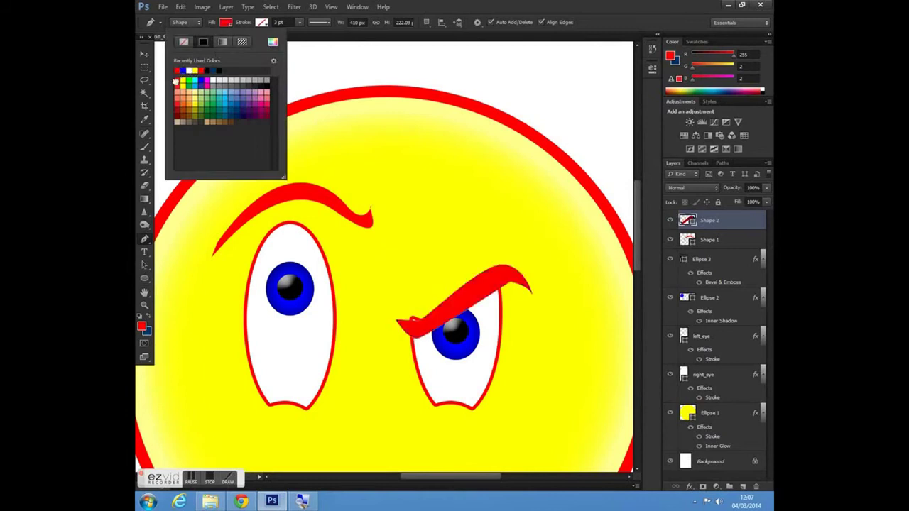
{"action": "left_click", "coordinate": [145, 57]}
{"action": "mouse_move", "coordinate": [466, 289]}
{"action": "left_mouse_down"}
{"action": "mouse_move", "coordinate": [459, 284]}
{"action": "mouse_move", "coordinate": [463, 303]}
{"action": "left_mouse_up"}
- On a new layer, draw a downturned, tapering mouth shape about 275 by 145 px in the lower part of the face
{"action": "left_click", "coordinate": [144, 304]}
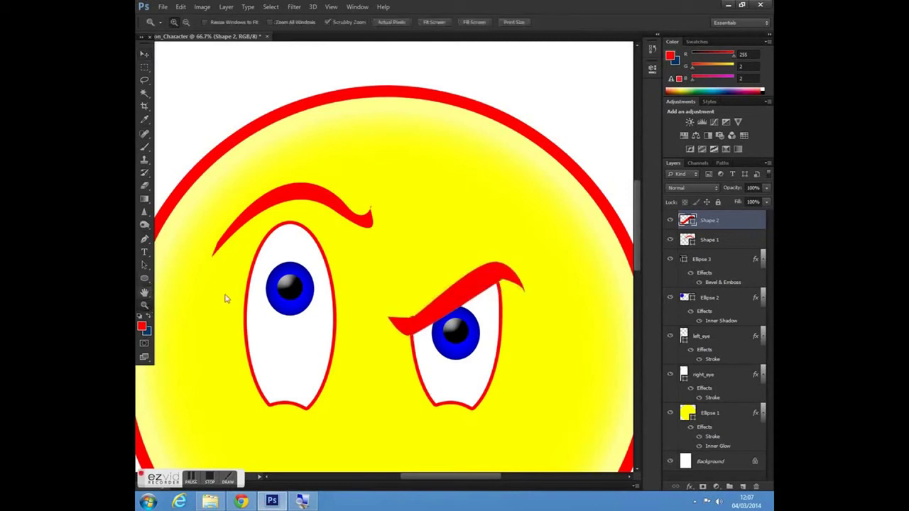
{"action": "left_click", "coordinate": [414, 316], "text": "alt"}
{"action": "left_click", "coordinate": [414, 316], "text": "alt"}
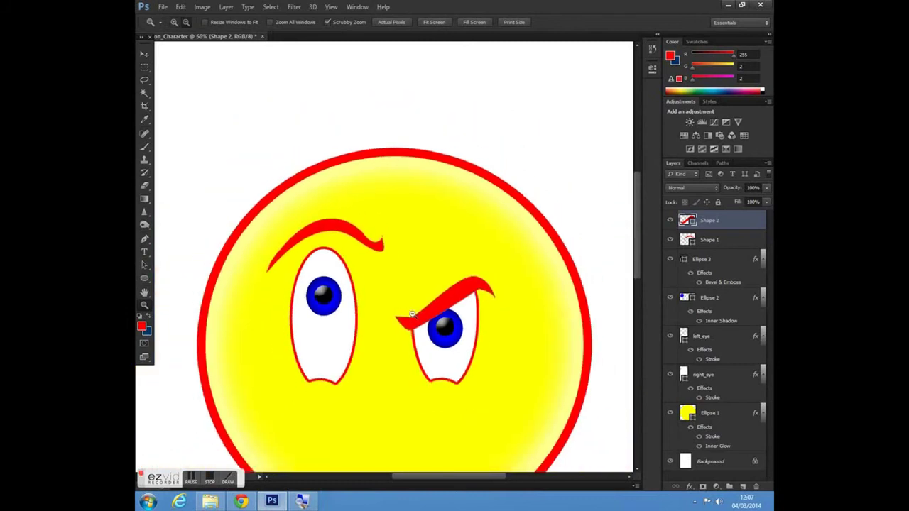
{"action": "left_click", "coordinate": [414, 316], "text": "alt"}
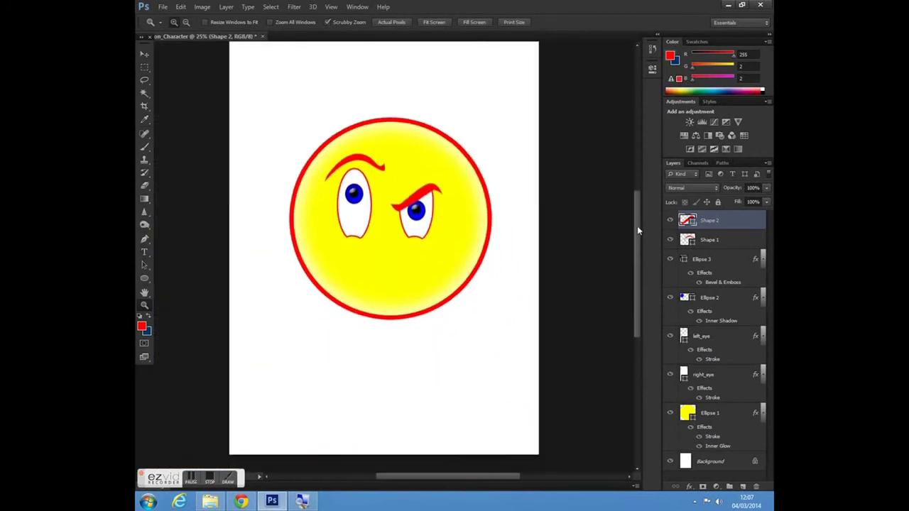
{"action": "left_click", "coordinate": [407, 218]}
{"action": "scroll", "coordinate": [412, 223], "scroll_direction": "up", "scroll_amount": 2}
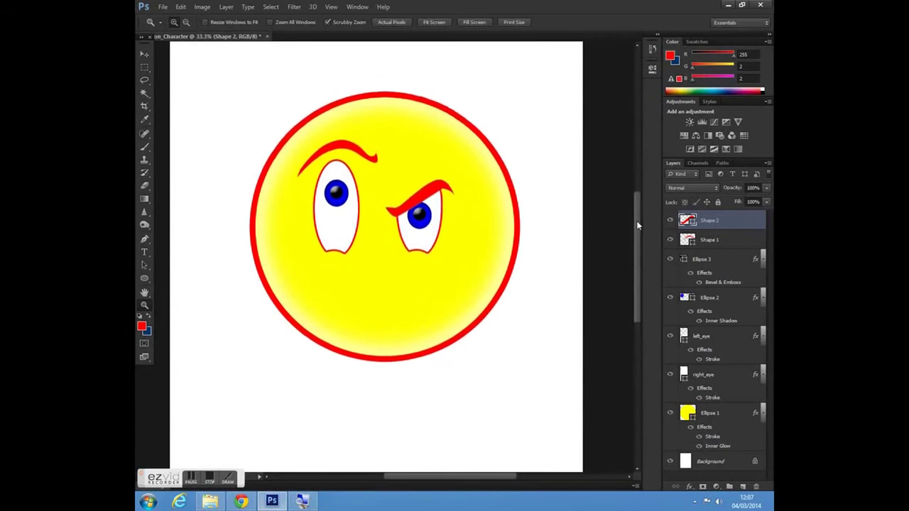
{"action": "left_click", "coordinate": [426, 232]}
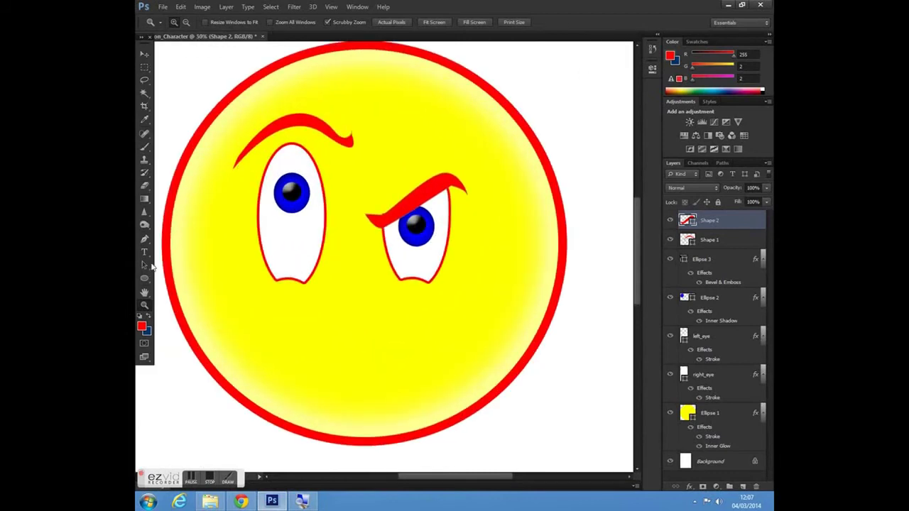
{"action": "left_click", "coordinate": [144, 239]}
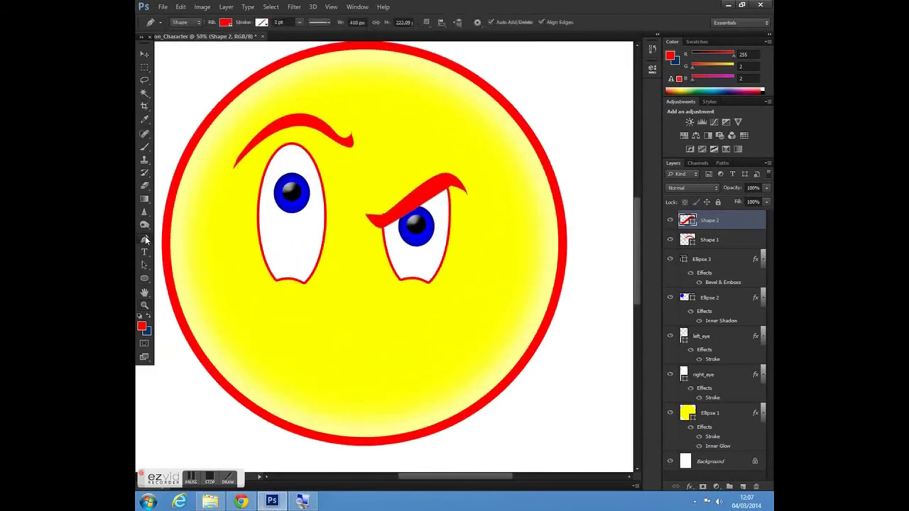
{"action": "left_click", "coordinate": [743, 487]}
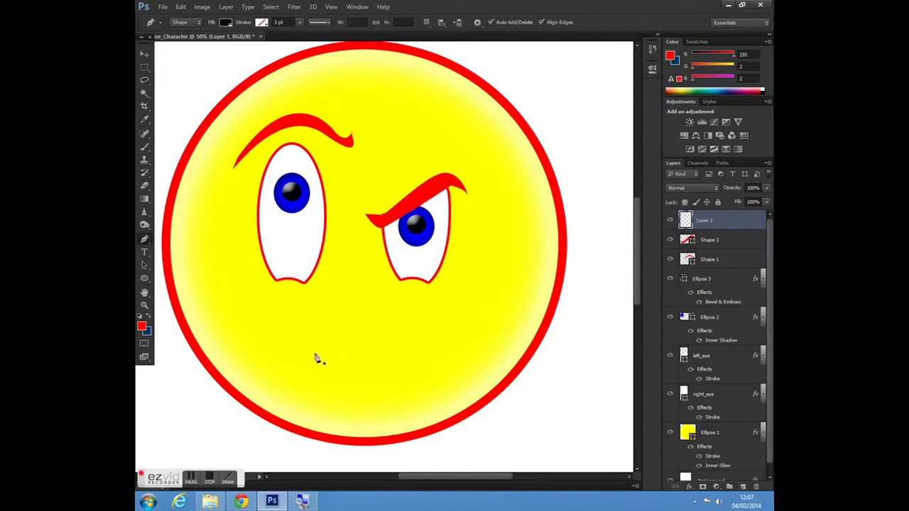
{"action": "left_click", "coordinate": [312, 352]}
{"action": "left_click_drag", "start_coordinate": [374, 362], "coordinate": [394, 390]}
{"action": "left_click_drag", "start_coordinate": [316, 335], "coordinate": [268, 352]}
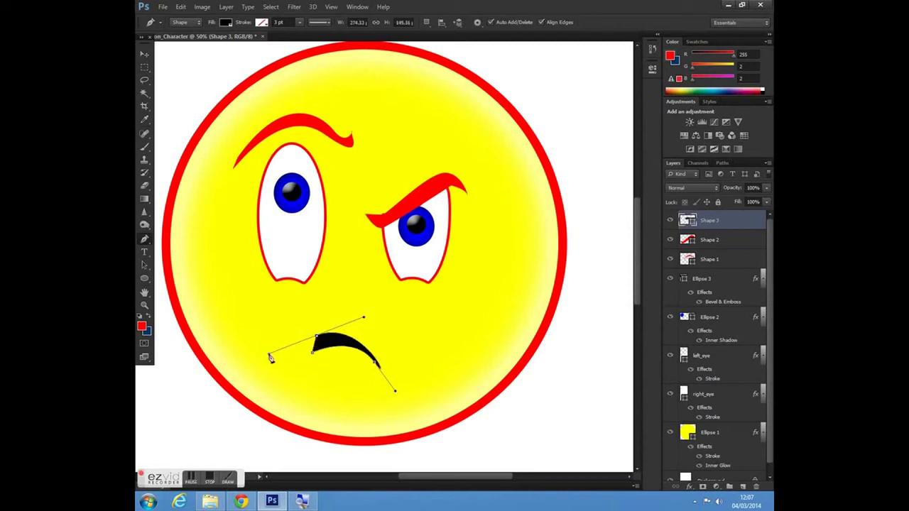
- Fill the mouth with red and move it slightly toward the narrowed eye's side of the face
{"action": "left_click", "coordinate": [225, 22]}
{"action": "left_click", "coordinate": [178, 68]}
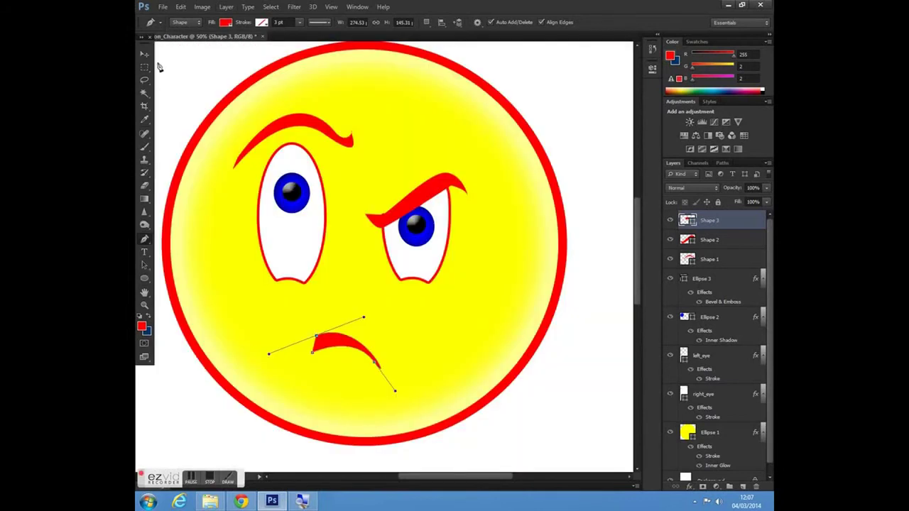
{"action": "left_click", "coordinate": [142, 55]}
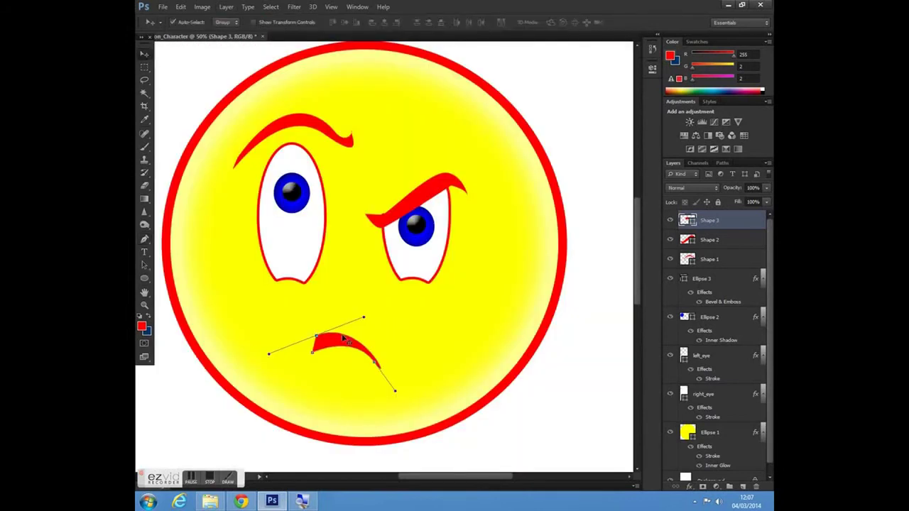
{"action": "left_click_drag", "start_coordinate": [344, 343], "coordinate": [357, 343]}
- On a new layer, draw a flat ellipse about 204 by 104 px directly below the tall eye
{"action": "left_click_drag", "start_coordinate": [492, 477], "coordinate": [483, 477]}
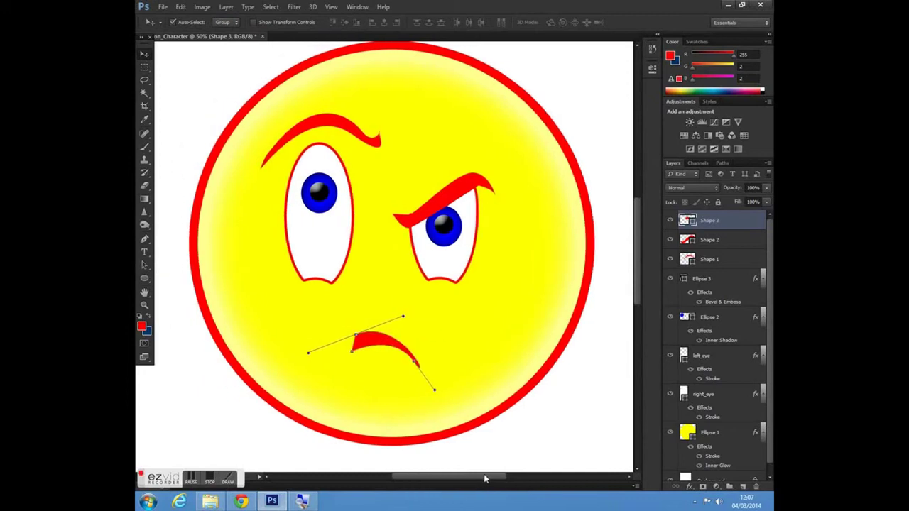
{"action": "left_click", "coordinate": [743, 487]}
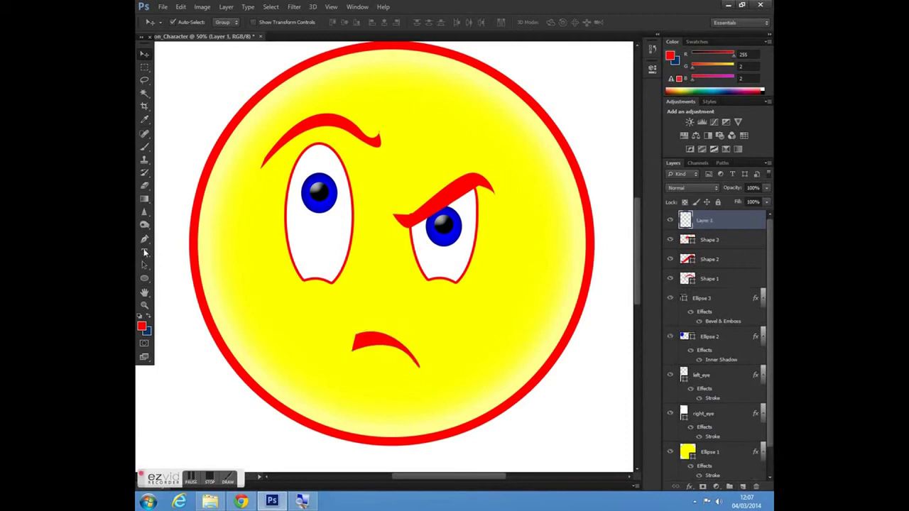
{"action": "left_click", "coordinate": [145, 280]}
{"action": "left_click", "coordinate": [146, 282]}
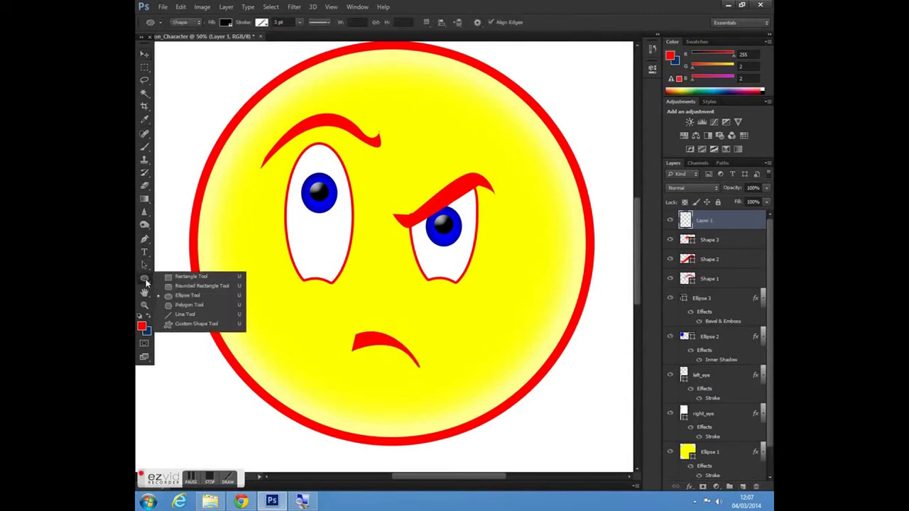
{"action": "left_click", "coordinate": [183, 295]}
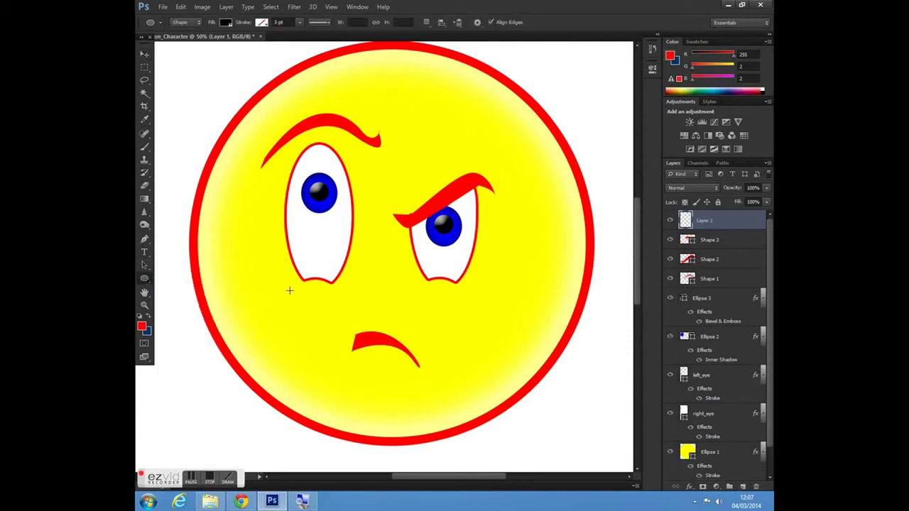
{"action": "left_click_drag", "start_coordinate": [289, 288], "coordinate": [340, 313]}
- Fill the ellipse below the tall eye with bright green and set its layer opacity to 30%
{"action": "left_click", "coordinate": [224, 23]}
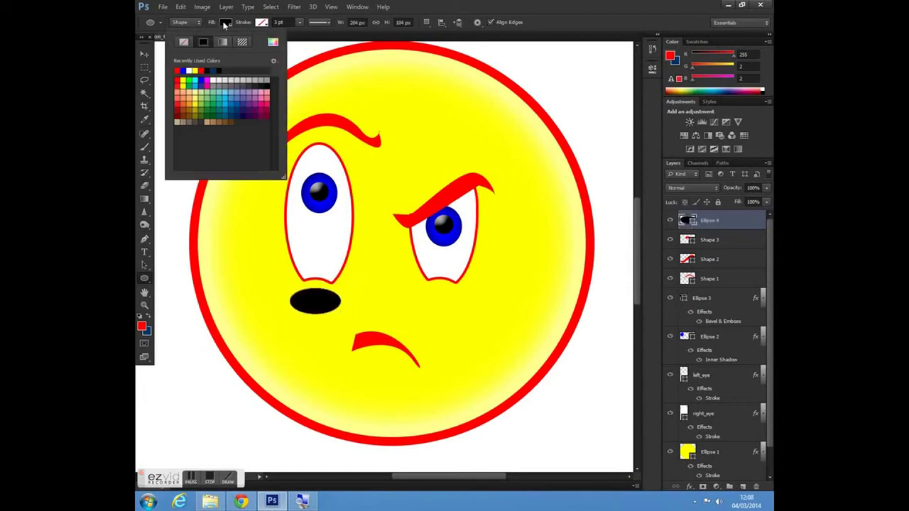
{"action": "left_click", "coordinate": [191, 80]}
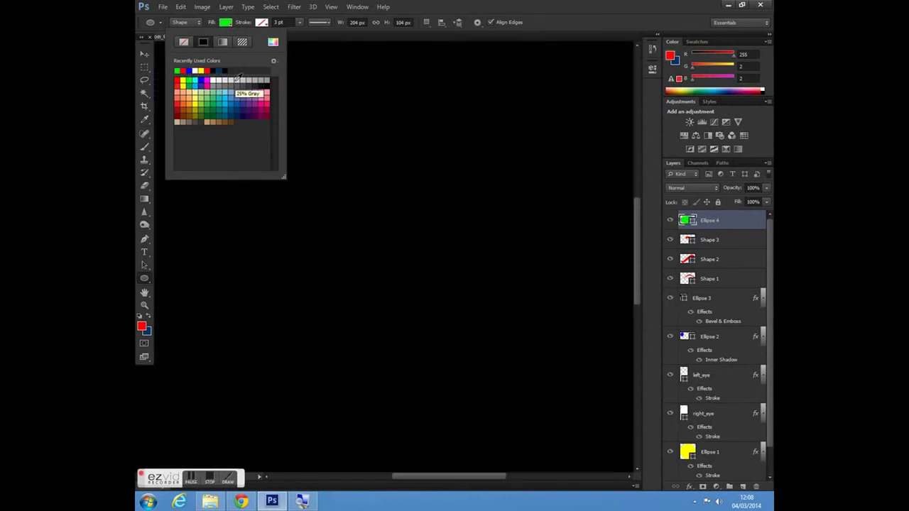
{"action": "key", "text": "Return"}
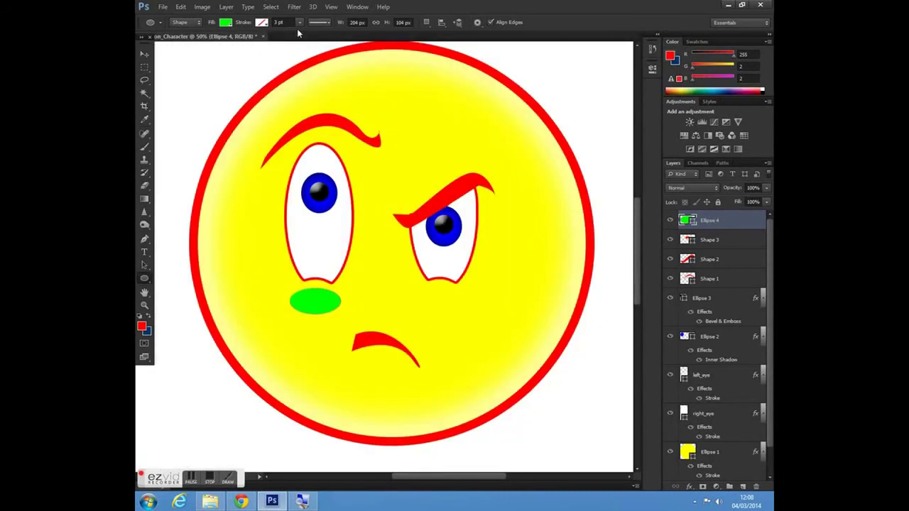
{"action": "left_click", "coordinate": [144, 55]}
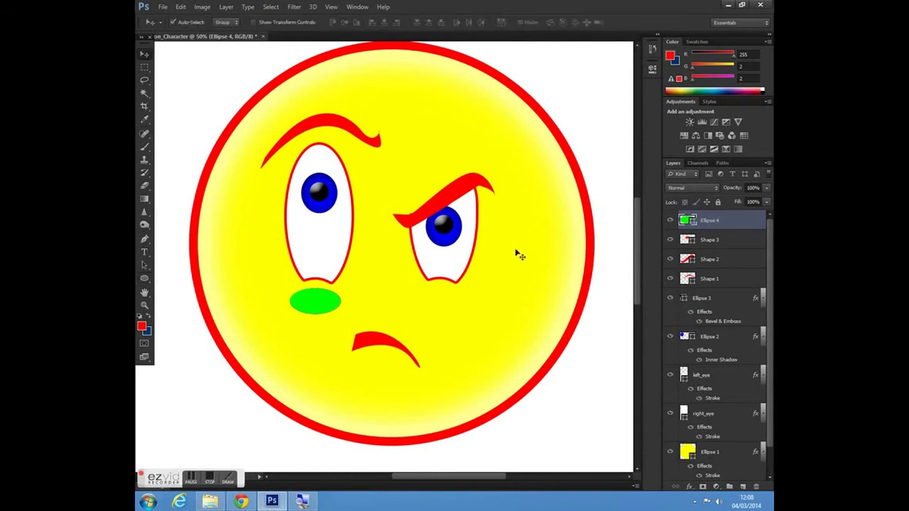
{"action": "left_click", "coordinate": [766, 189]}
{"action": "left_click", "coordinate": [757, 188]}
{"action": "type", "text": "50"}
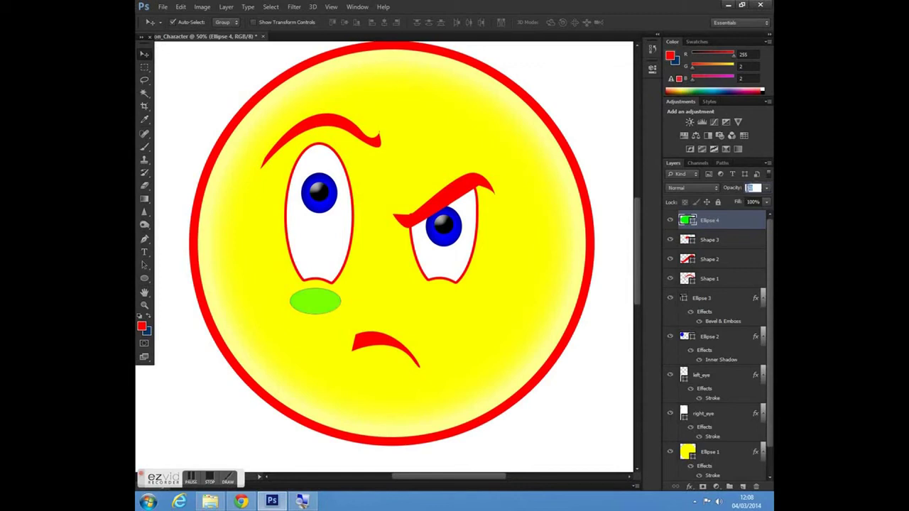
{"action": "type", "text": "30"}
{"action": "key", "text": "Return"}
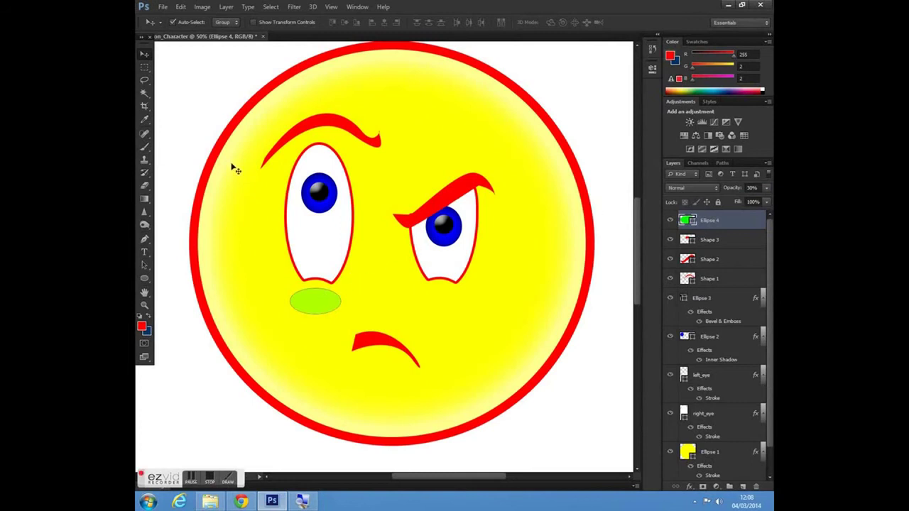
- Duplicate the green cheek ellipse and place the copy level with the original, directly below the narrowed eye
{"action": "left_click", "coordinate": [182, 9]}
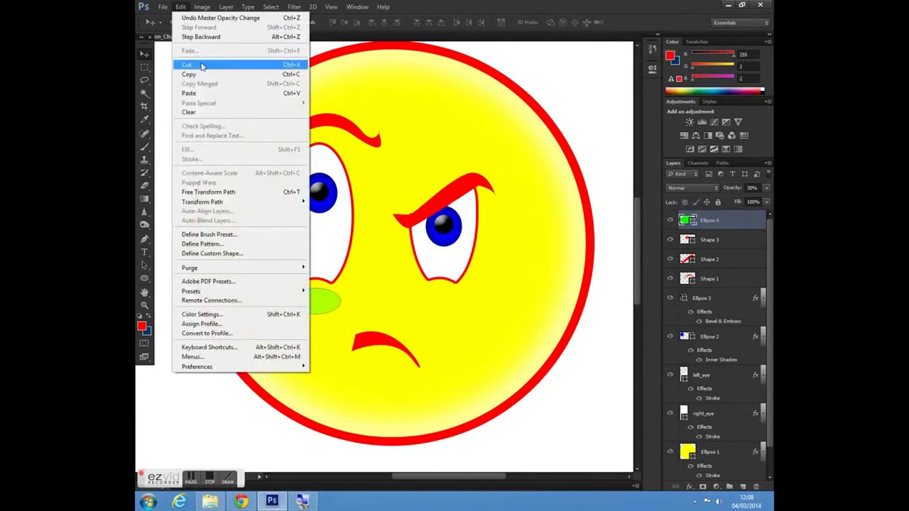
{"action": "left_click", "coordinate": [205, 75]}
{"action": "left_click", "coordinate": [181, 7]}
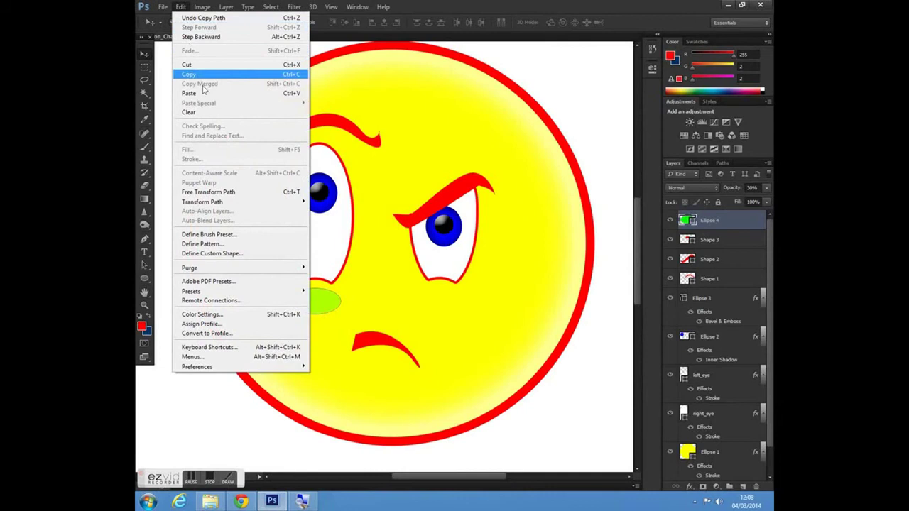
{"action": "left_click", "coordinate": [192, 95]}
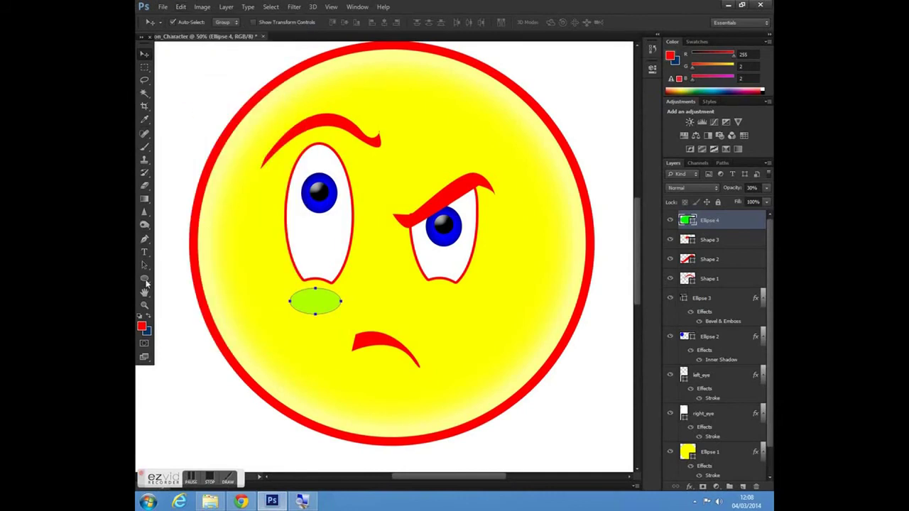
{"action": "left_click", "coordinate": [144, 265]}
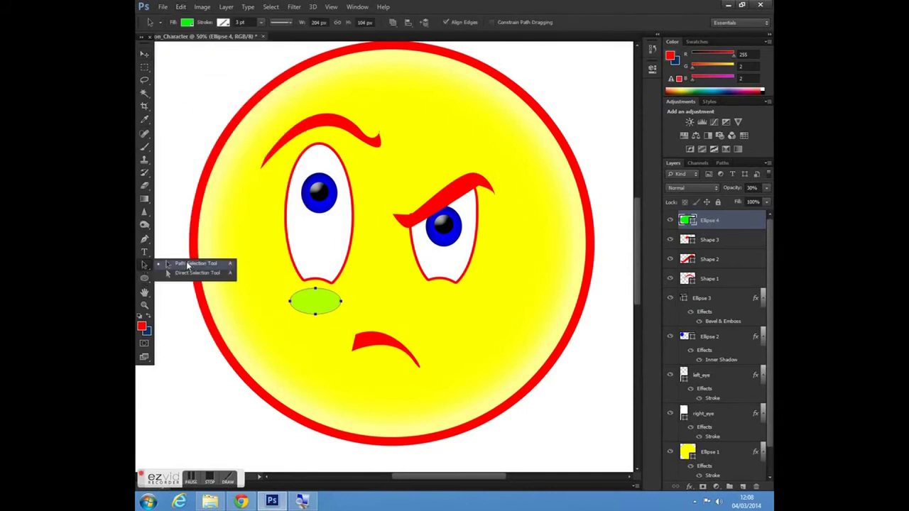
{"action": "left_click", "coordinate": [187, 265]}
{"action": "left_click_drag", "start_coordinate": [317, 305], "coordinate": [448, 305]}
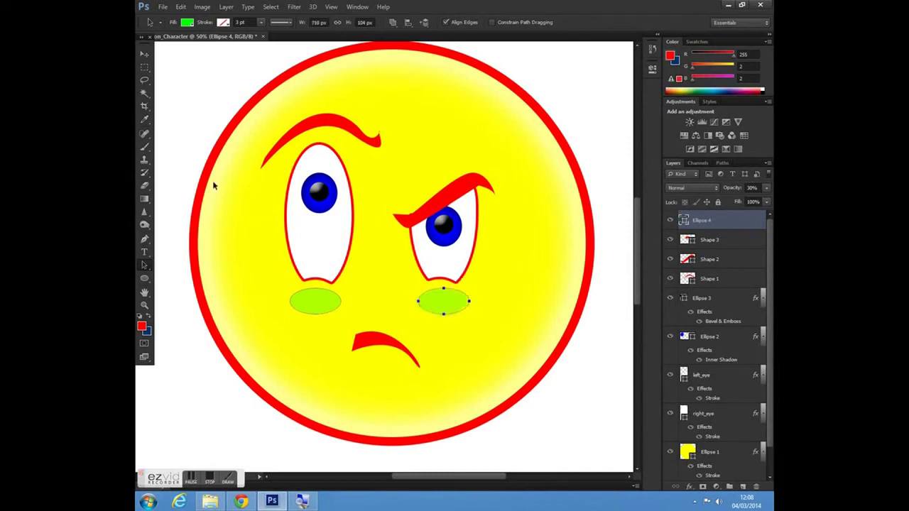
{"action": "left_click", "coordinate": [192, 71]}
- On a new layer, draw a black bent arm about 646 by 620 px, curving from the face's edge beside the tall eye to below the mouth
{"action": "left_click", "coordinate": [145, 303]}
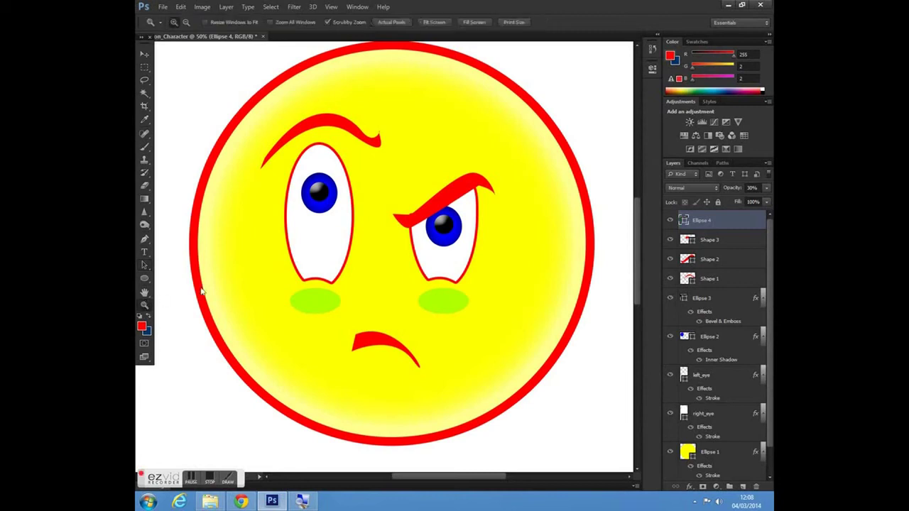
{"action": "left_click", "coordinate": [377, 289], "text": "alt"}
{"action": "left_click", "coordinate": [379, 293], "text": "alt"}
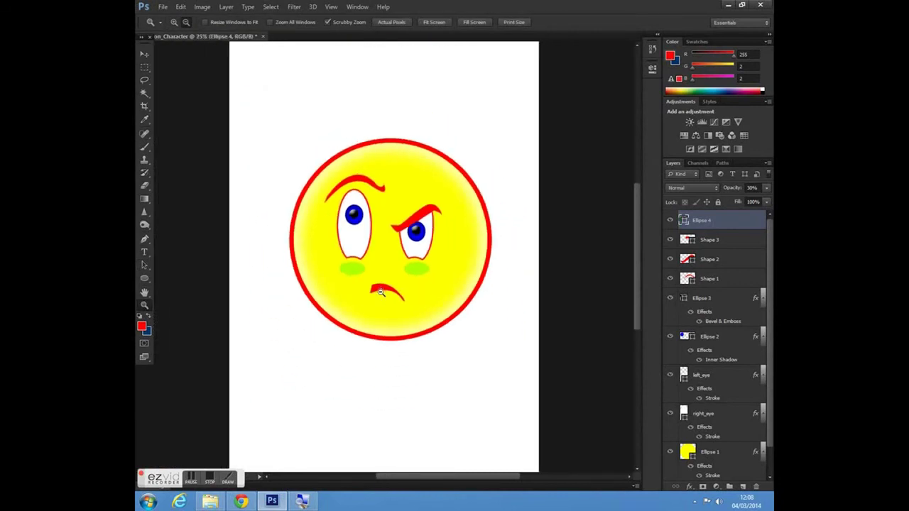
{"action": "scroll", "coordinate": [561, 284], "scroll_direction": "up", "scroll_amount": 2}
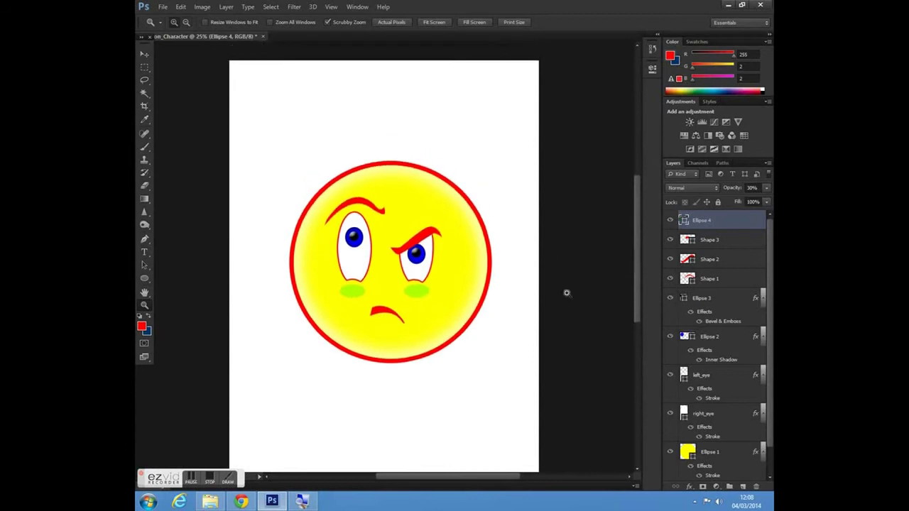
{"action": "left_click", "coordinate": [194, 480]}
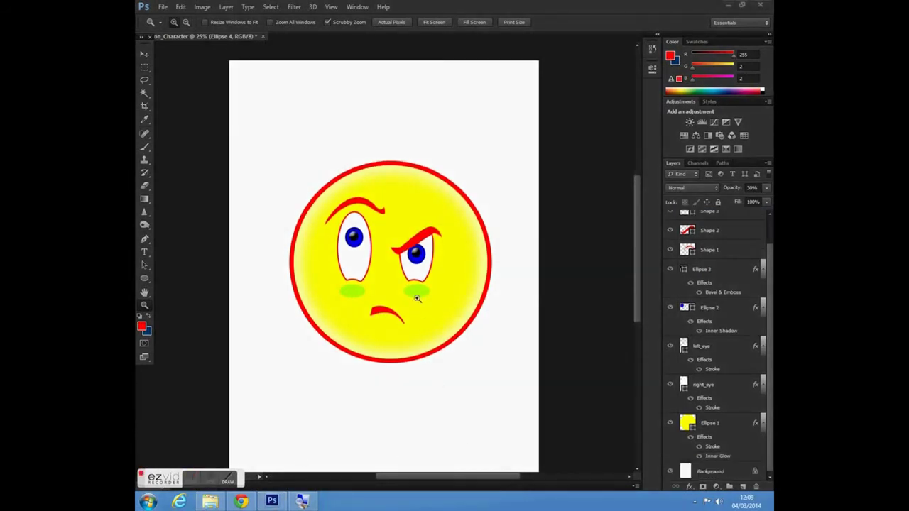
{"action": "left_click", "coordinate": [146, 54]}
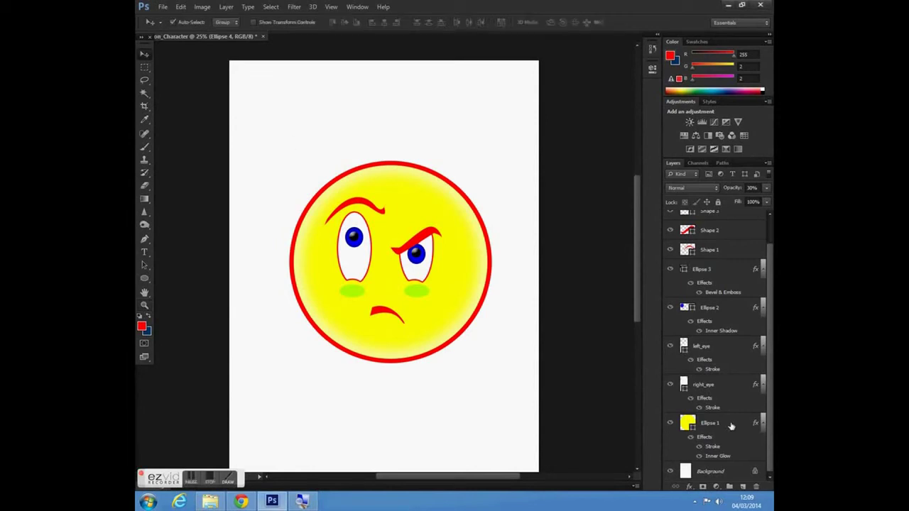
{"action": "left_click", "coordinate": [742, 487]}
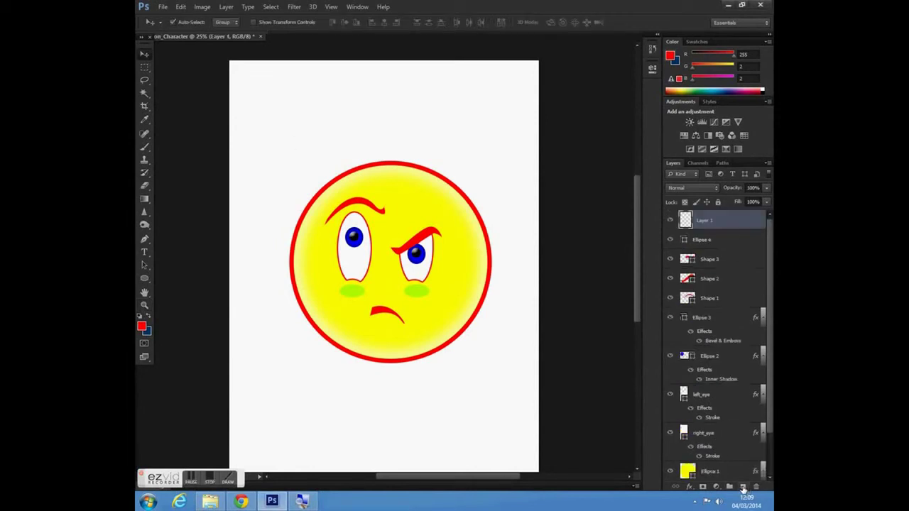
{"action": "left_click_drag", "start_coordinate": [144, 239], "coordinate": [185, 238]}
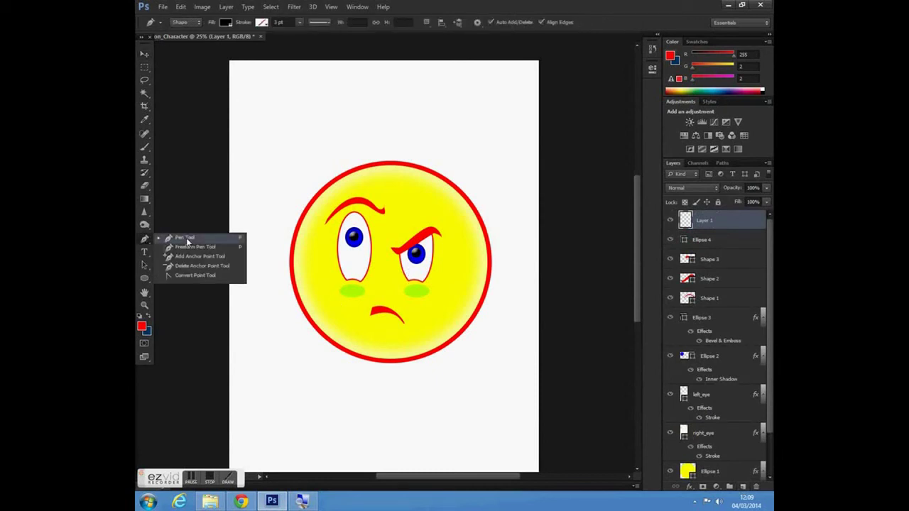
{"action": "left_click", "coordinate": [186, 238]}
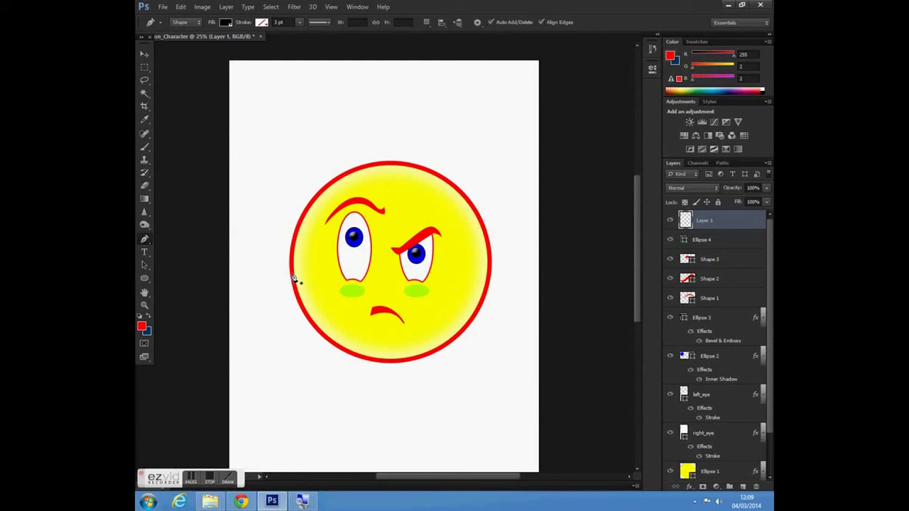
{"action": "left_click", "coordinate": [293, 274]}
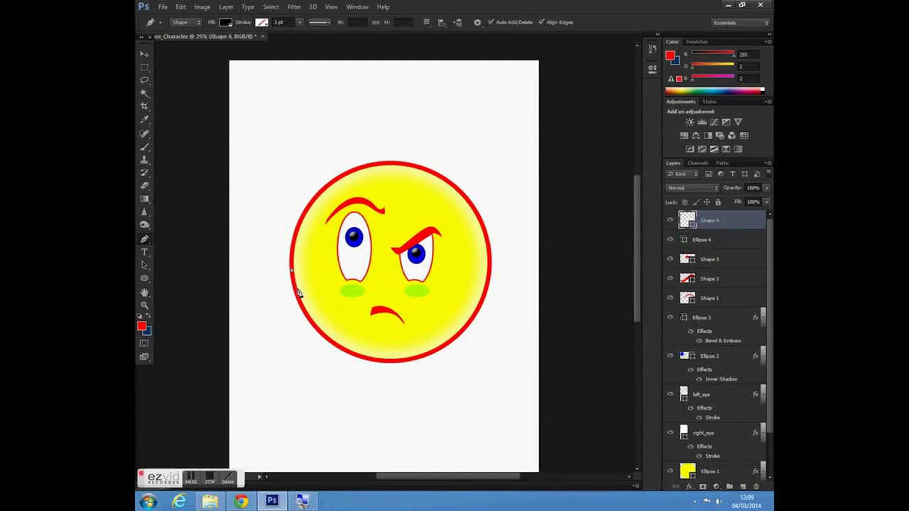
{"action": "left_click_drag", "start_coordinate": [296, 288], "coordinate": [348, 325]}
{"action": "left_click", "coordinate": [348, 324]}
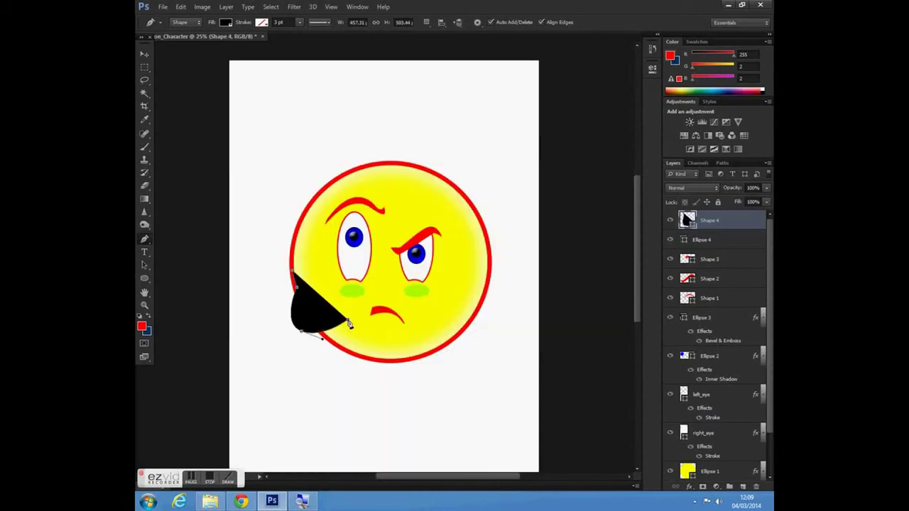
{"action": "left_click_drag", "start_coordinate": [349, 323], "coordinate": [359, 331]}
{"action": "left_click_drag", "start_coordinate": [292, 275], "coordinate": [343, 153]}
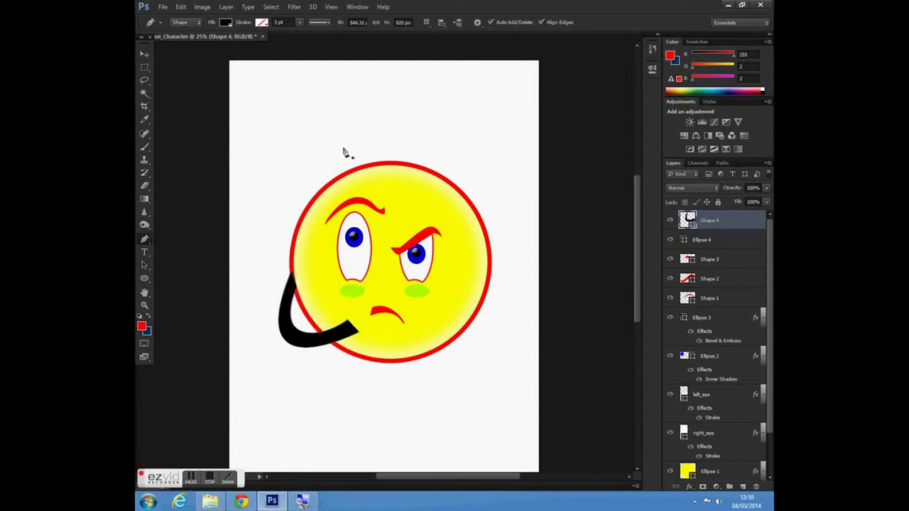
- Enlarge the black arm shape to about 781 by 804 px
{"action": "left_click", "coordinate": [180, 7]}
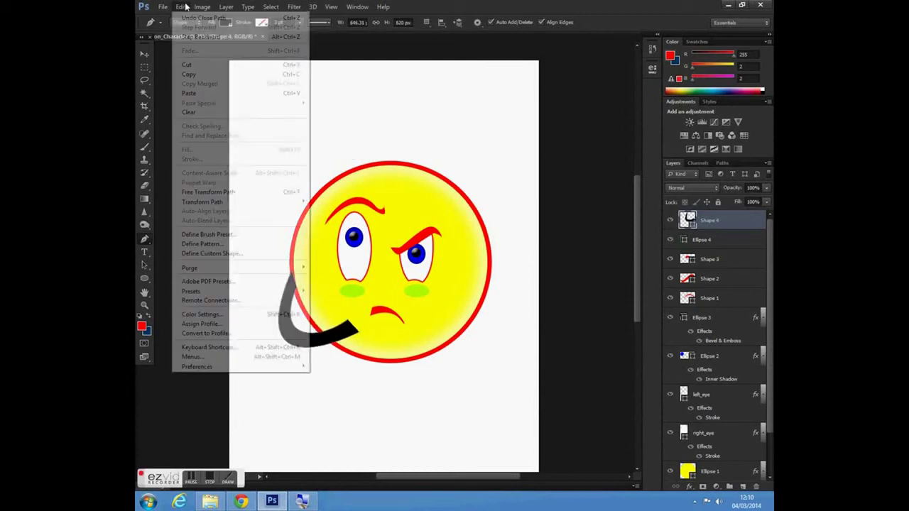
{"action": "left_click", "coordinate": [210, 193]}
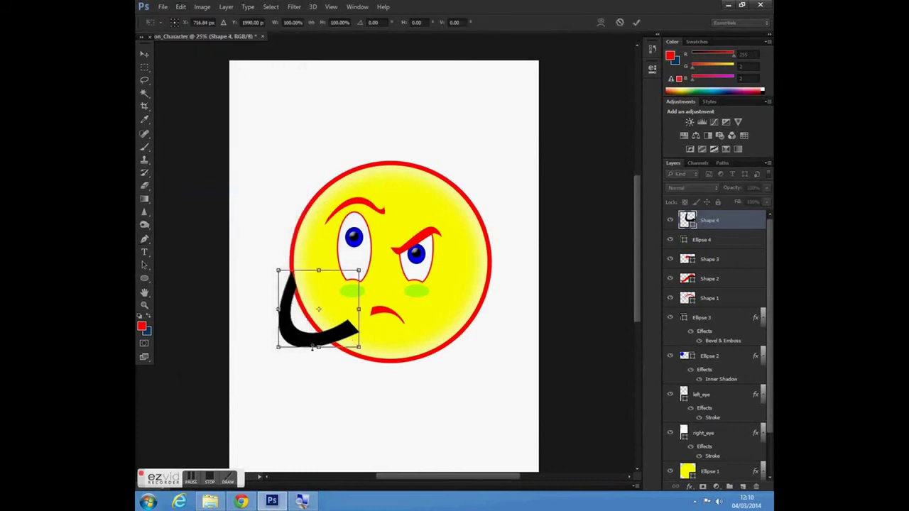
{"action": "left_click_drag", "start_coordinate": [359, 349], "coordinate": [377, 370]}
{"action": "key", "text": "Return"}
{"action": "key", "text": "p"}
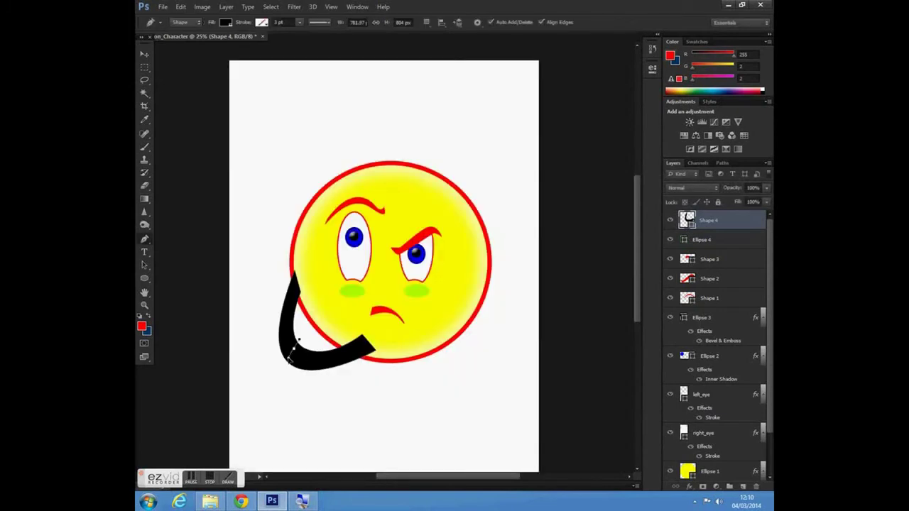
{"action": "left_click", "coordinate": [290, 362]}
{"action": "key", "text": "ctrl+z"}
- Move the arm slightly down along the face's edge and place its layer behind the yellow face, just above the background
{"action": "left_click", "coordinate": [142, 55]}
{"action": "left_click_drag", "start_coordinate": [288, 349], "coordinate": [295, 374]}
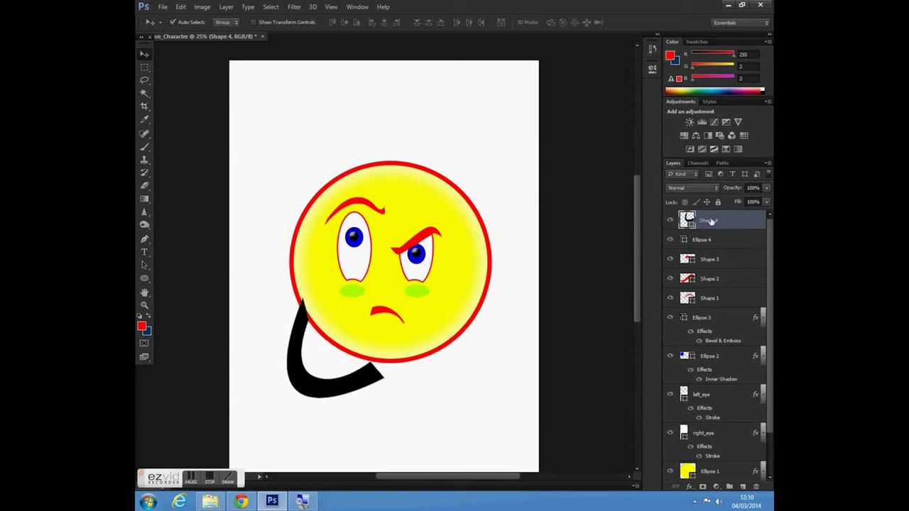
{"action": "left_click_drag", "start_coordinate": [720, 220], "coordinate": [717, 461]}
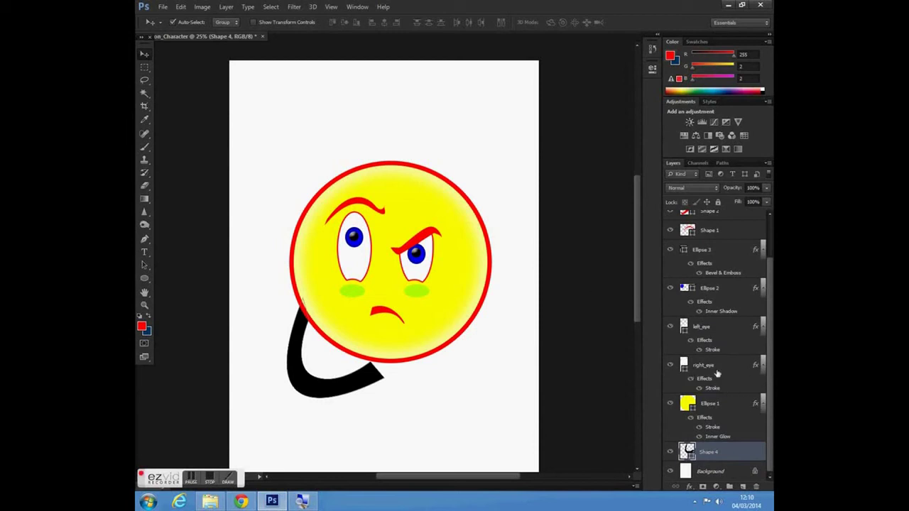
- On a new layer, draw a flat ellipse about 324 by 128 px over the free end of the arm as a cuff
{"action": "left_click", "coordinate": [743, 487]}
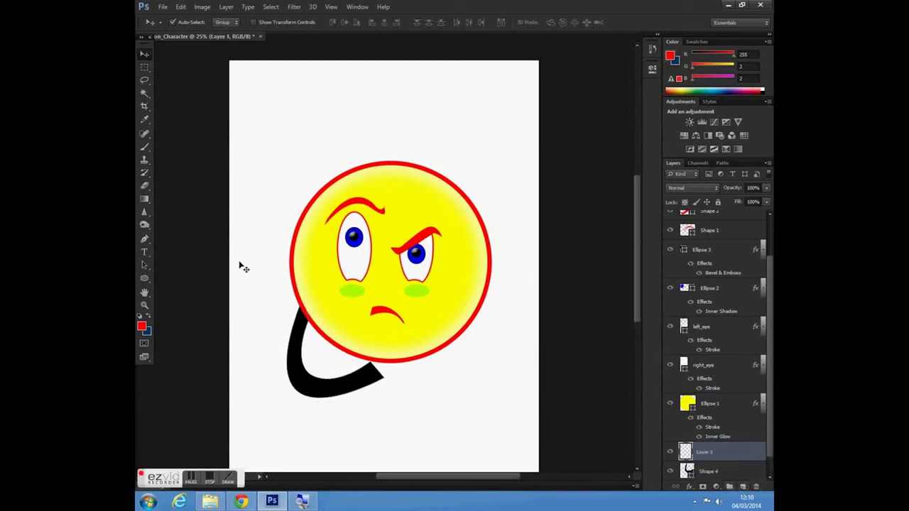
{"action": "left_click", "coordinate": [146, 278]}
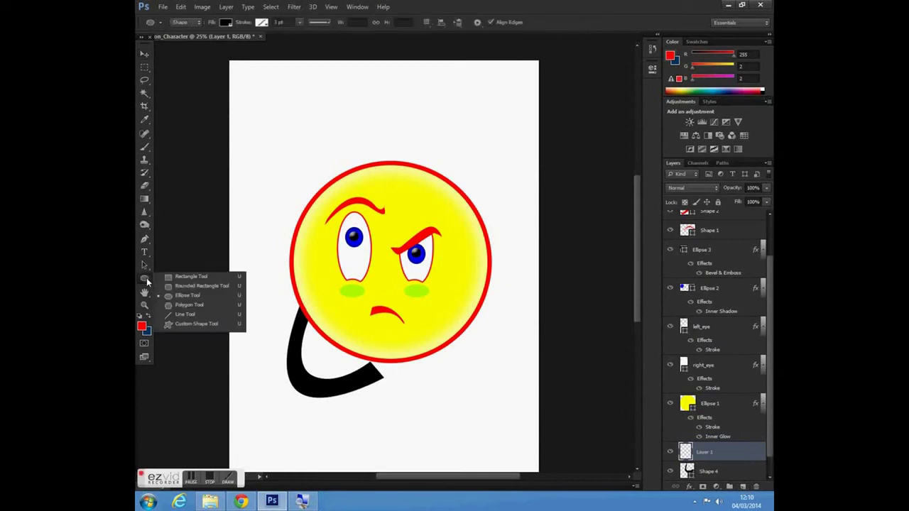
{"action": "left_click", "coordinate": [181, 293]}
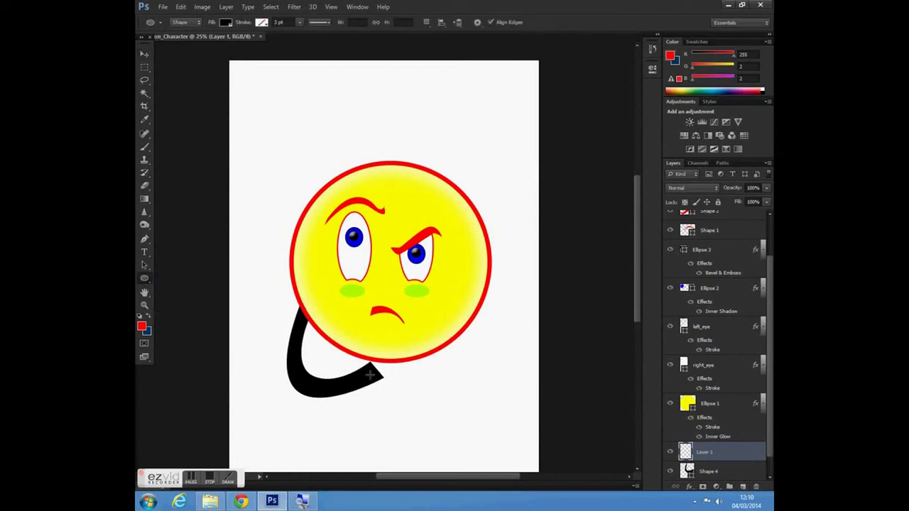
{"action": "left_click_drag", "start_coordinate": [361, 362], "coordinate": [400, 375]}
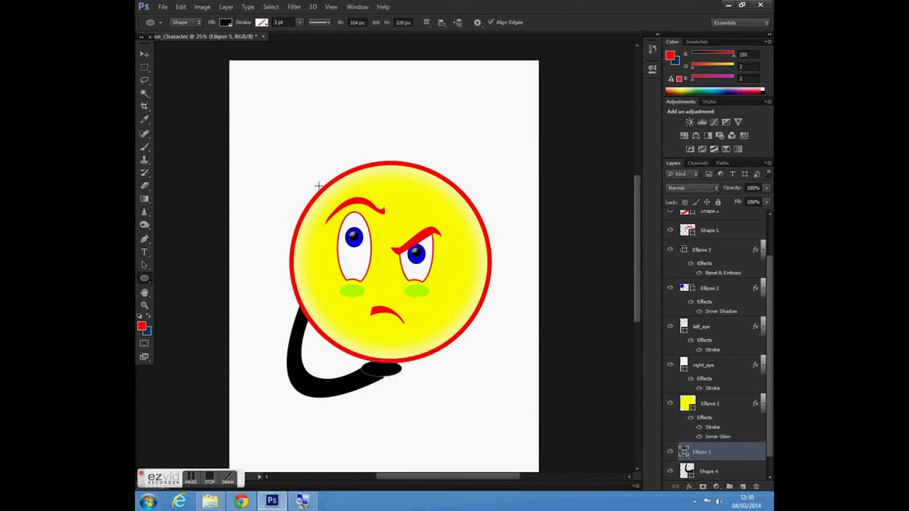
- Give the cuff ellipse a white fill and a black outline
{"action": "left_click", "coordinate": [225, 22]}
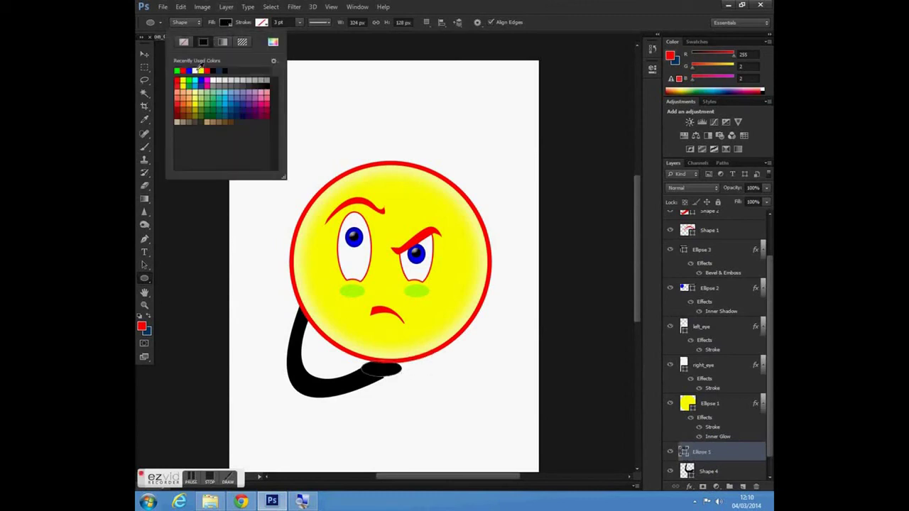
{"action": "left_click", "coordinate": [197, 70]}
{"action": "left_click", "coordinate": [261, 22]}
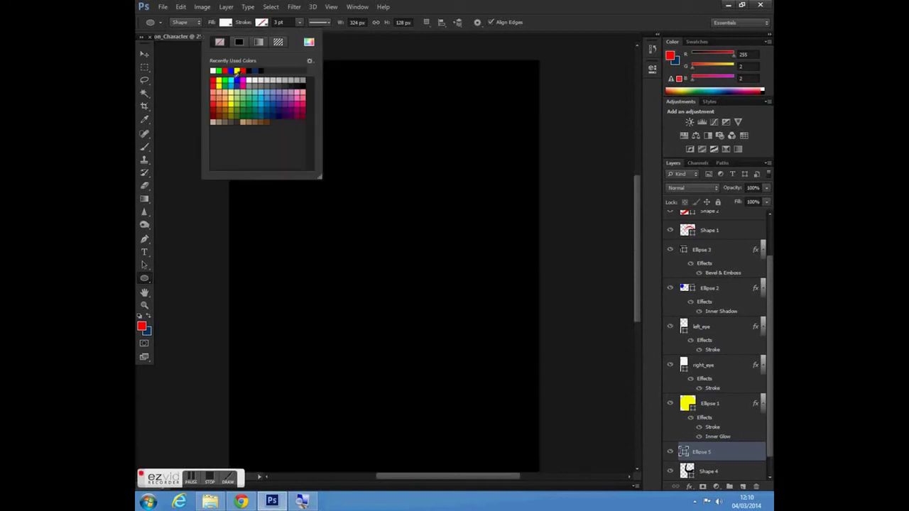
{"action": "left_click", "coordinate": [302, 85]}
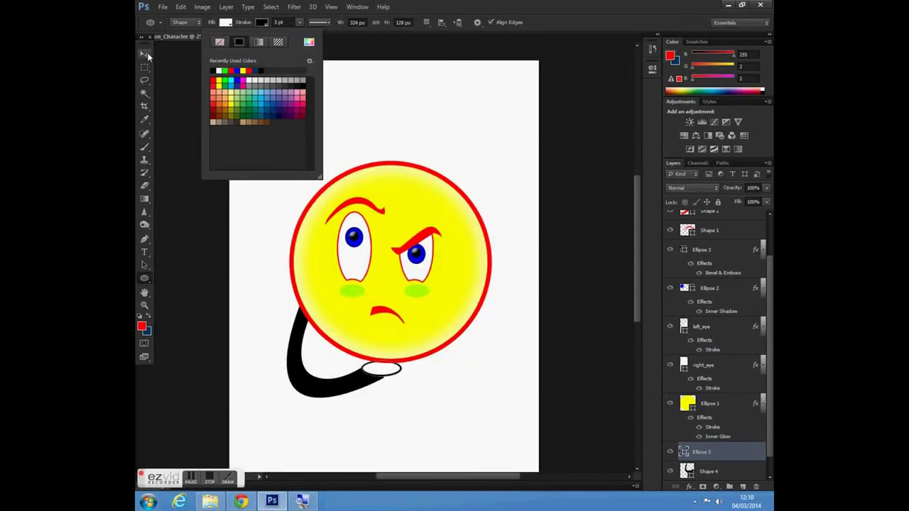
- Place the cuff ellipse's layer directly above the yellow face and rotate the ellipse about 19° clockwise onto the arm's end
{"action": "left_click", "coordinate": [147, 52]}
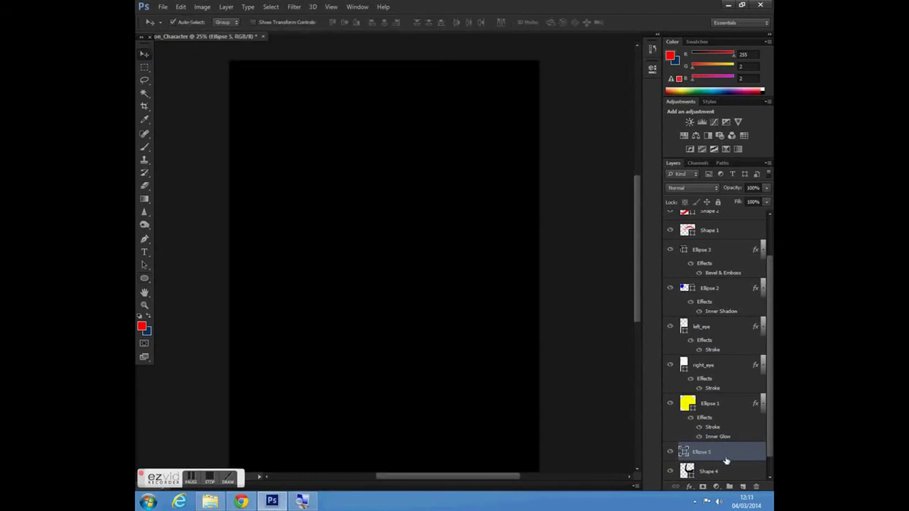
{"action": "left_click_drag", "start_coordinate": [727, 455], "coordinate": [713, 397]}
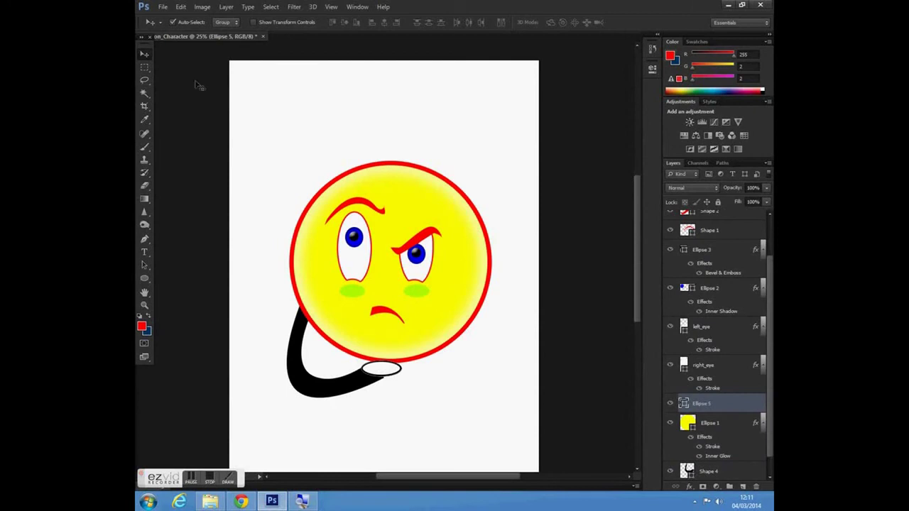
{"action": "left_click", "coordinate": [181, 6]}
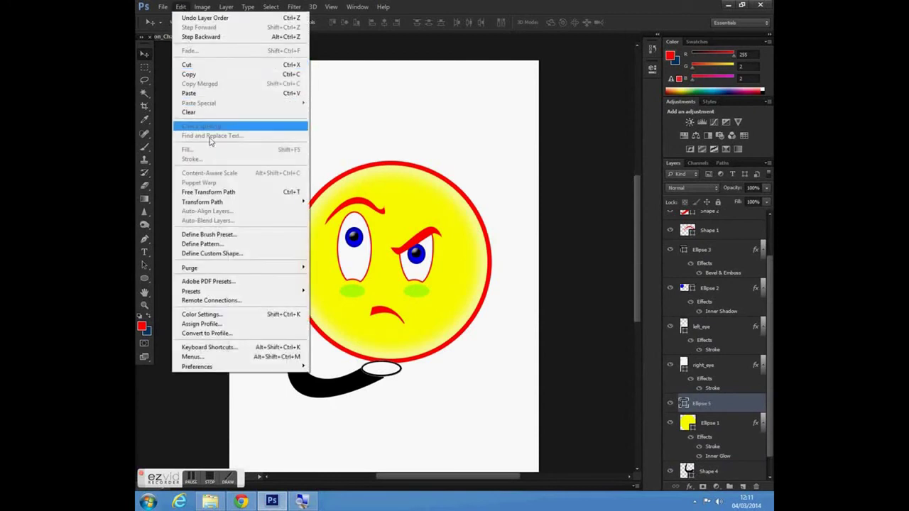
{"action": "left_click", "coordinate": [213, 192]}
{"action": "left_click_drag", "start_coordinate": [409, 386], "coordinate": [387, 368]}
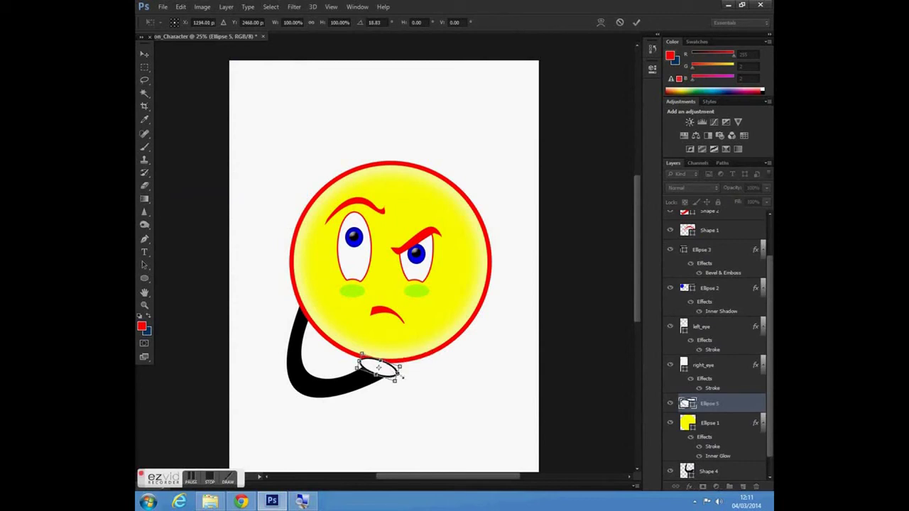
{"action": "key", "text": "Return"}
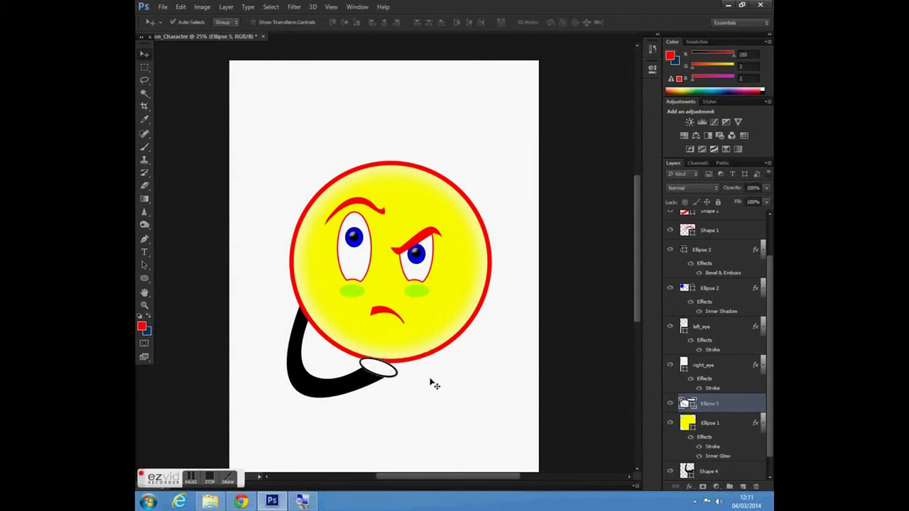
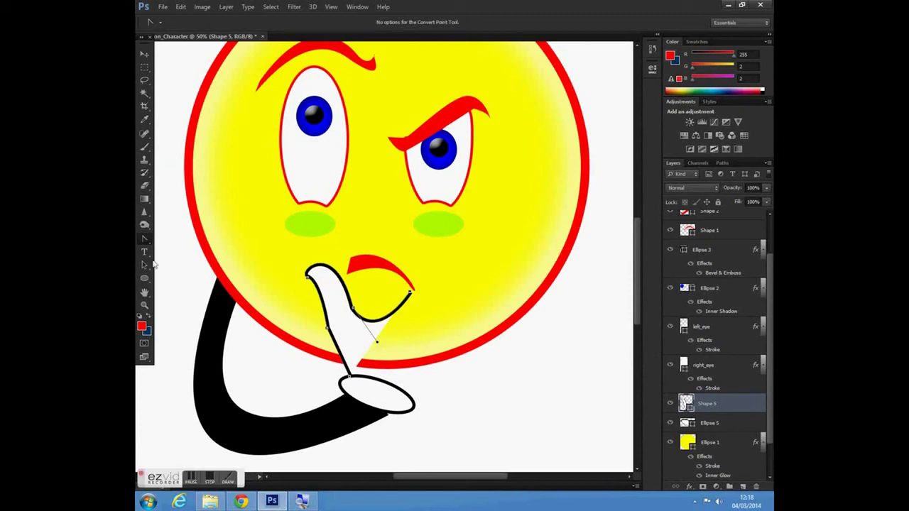
- Continue the white hand's outline with the Pen tool, adding a slanted index finger beside the mouth and curving back to its base
{"action": "left_click_drag", "start_coordinate": [142, 239], "coordinate": [160, 239]}
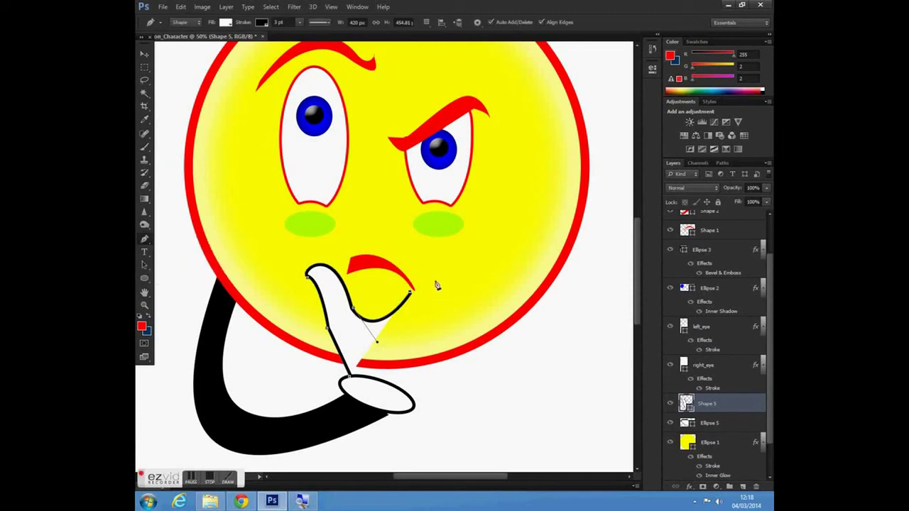
{"action": "left_click_drag", "start_coordinate": [452, 260], "coordinate": [468, 268]}
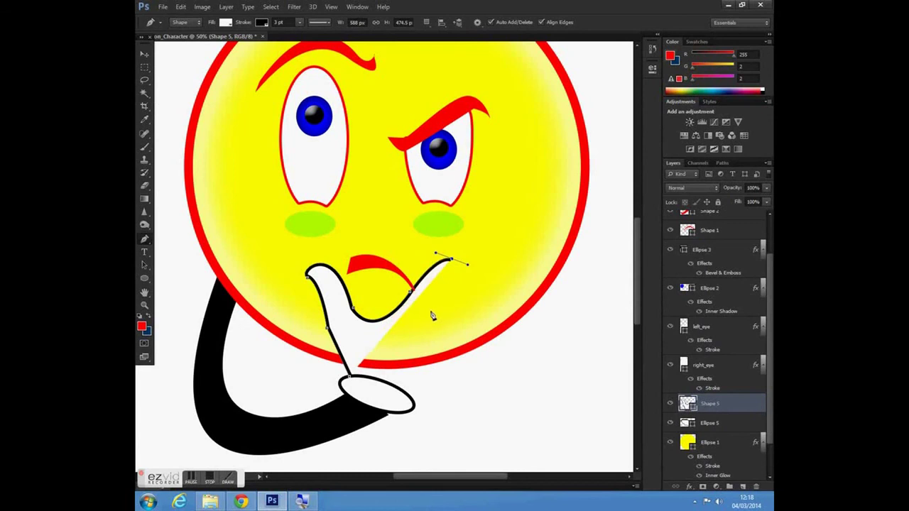
{"action": "left_click_drag", "start_coordinate": [409, 323], "coordinate": [385, 340]}
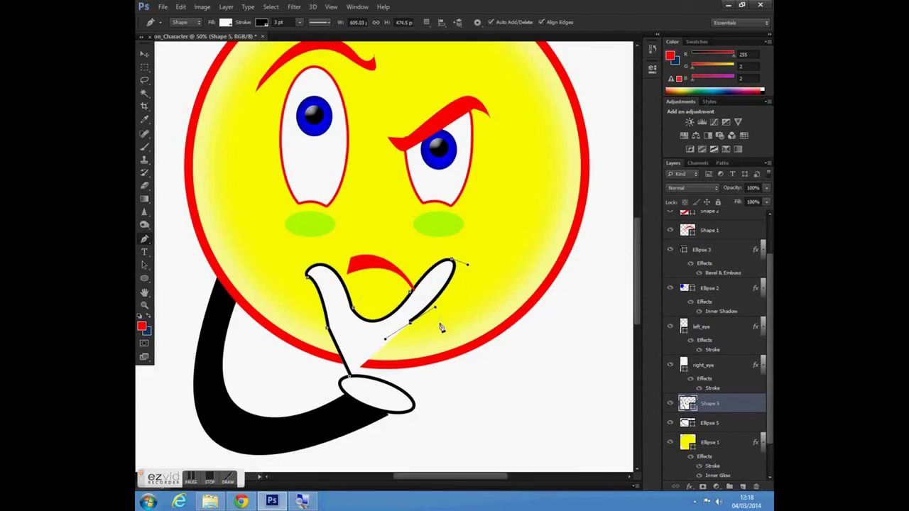
- Draw the folded fingers as small rounded knuckles below the index finger and bring the hand's outline down to the cuff's far end
{"action": "left_click", "coordinate": [438, 332]}
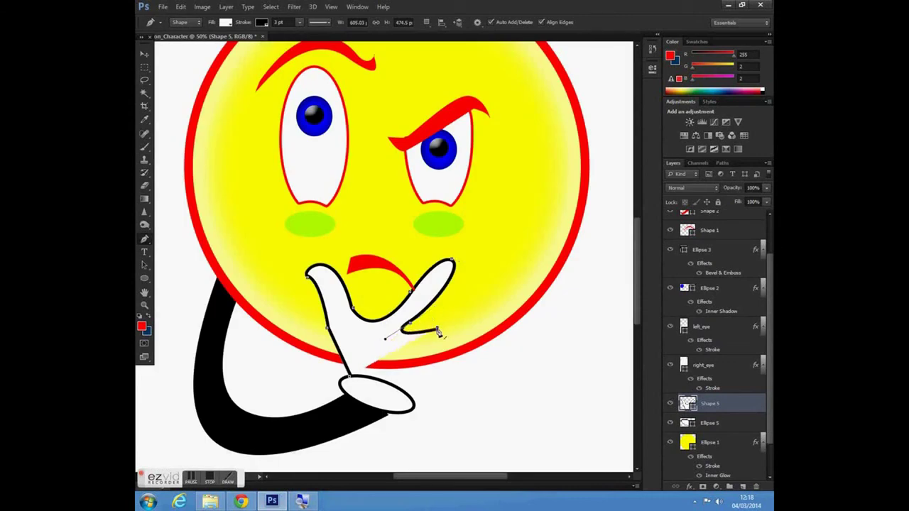
{"action": "key", "text": "ctrl+z"}
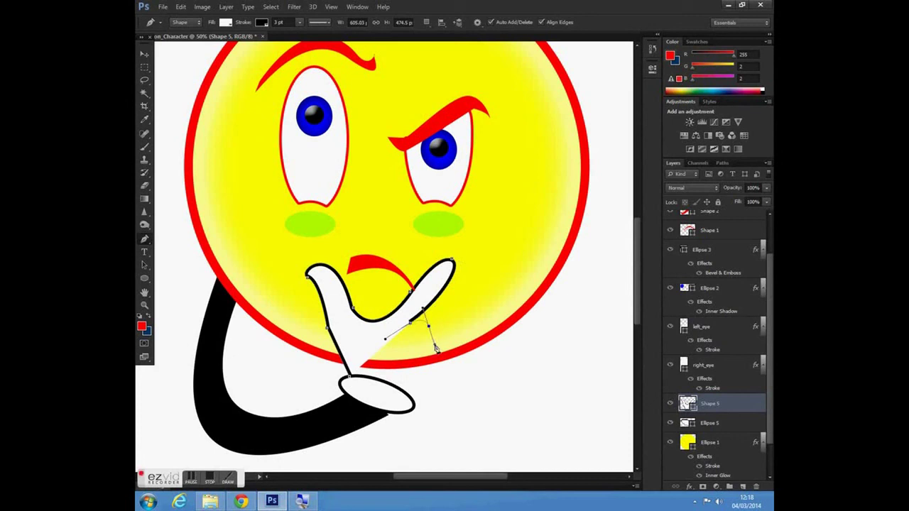
{"action": "left_click_drag", "start_coordinate": [435, 348], "coordinate": [438, 345]}
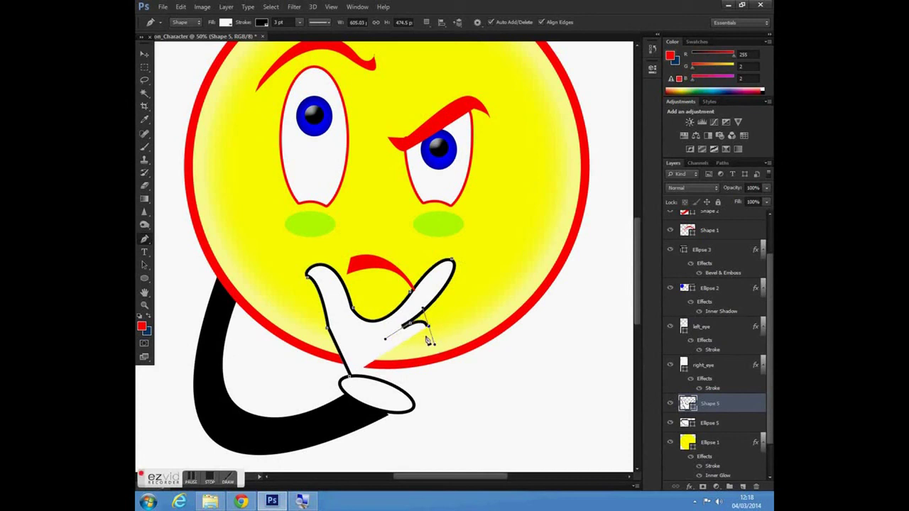
{"action": "left_click", "coordinate": [428, 336]}
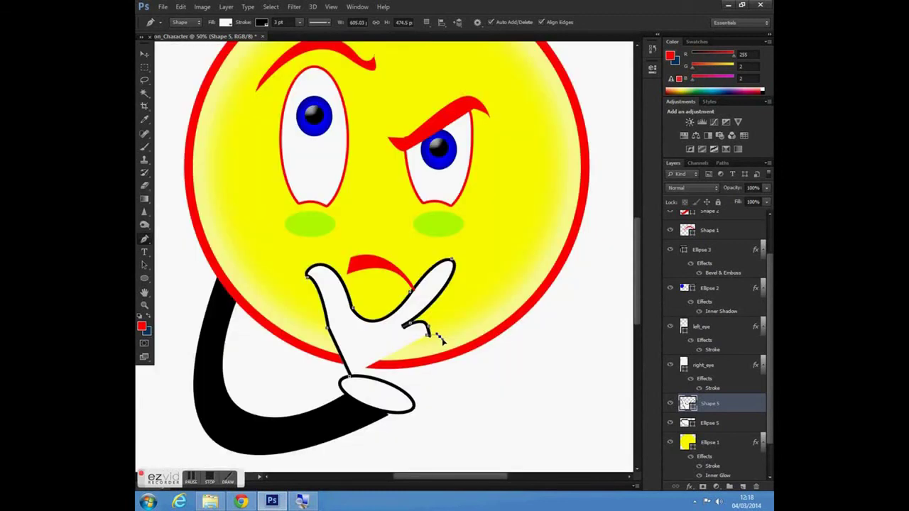
{"action": "left_click", "coordinate": [455, 353]}
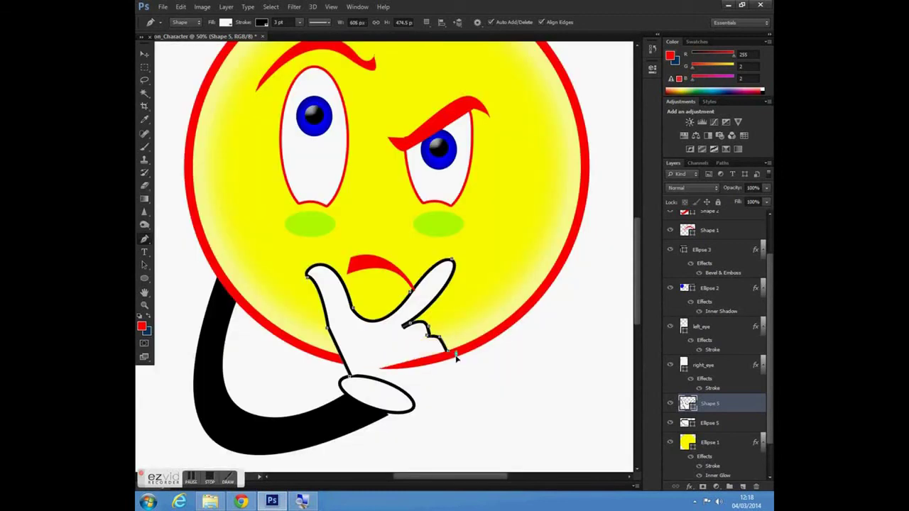
{"action": "left_click", "coordinate": [447, 369]}
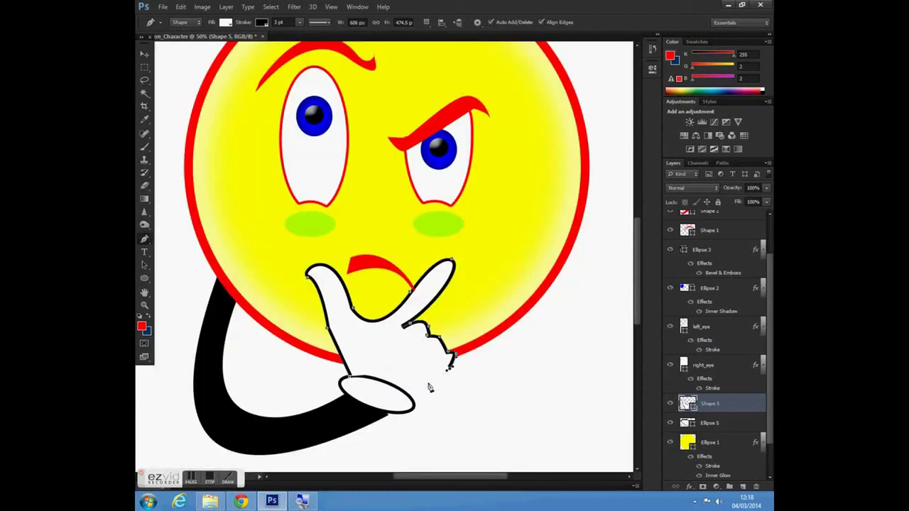
{"action": "left_click", "coordinate": [413, 399]}
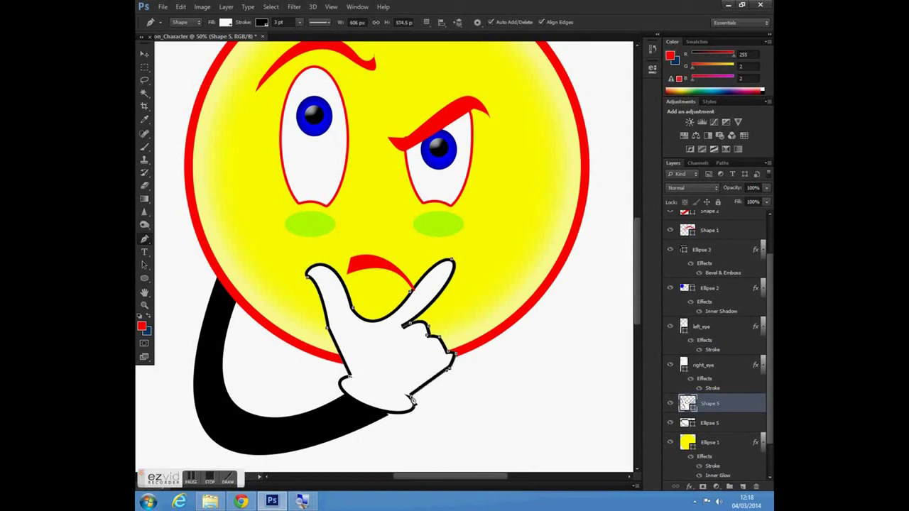
- Place the hand's layer directly below the cuff ellipse's layer so the cuff overlaps the wrist
{"action": "left_click", "coordinate": [143, 60]}
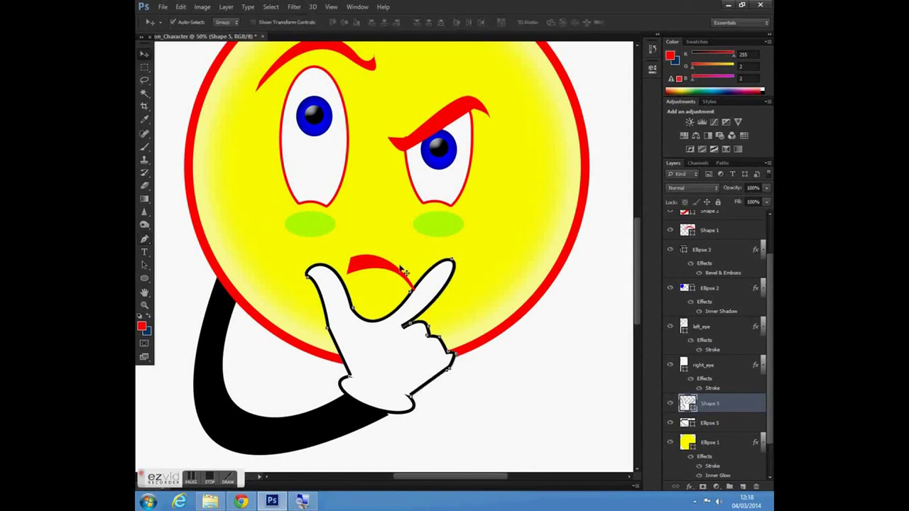
{"action": "left_click_drag", "start_coordinate": [729, 410], "coordinate": [729, 432]}
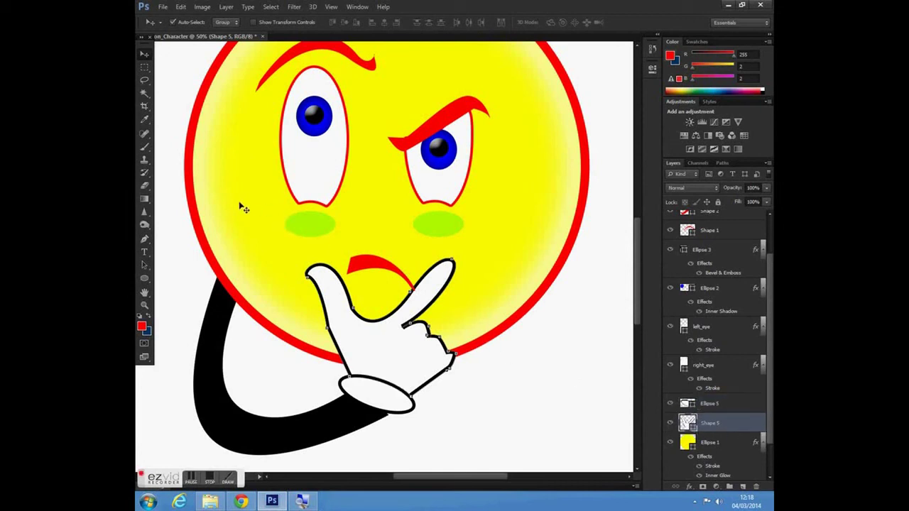
- Add an Inner Glow layer style to the hand with the pale blue colour #e4e8ff
{"action": "left_click", "coordinate": [144, 305]}
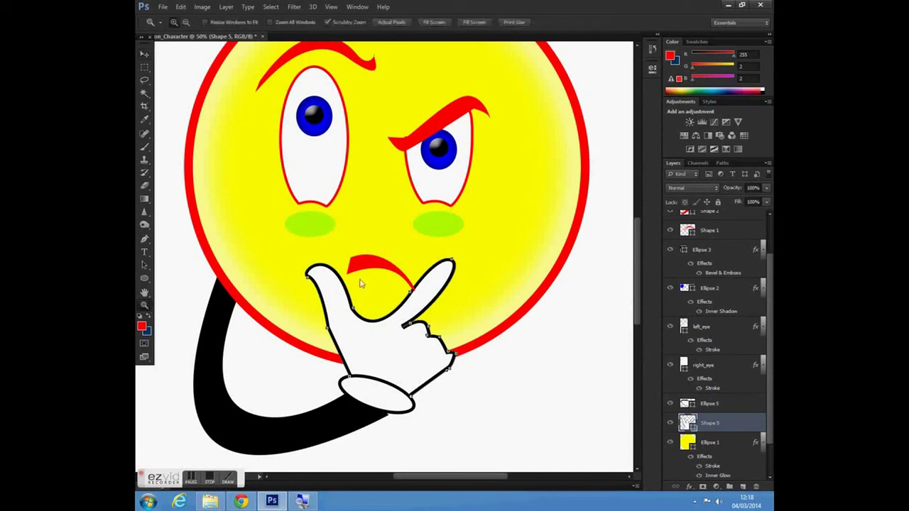
{"action": "left_click", "coordinate": [403, 258], "text": "alt"}
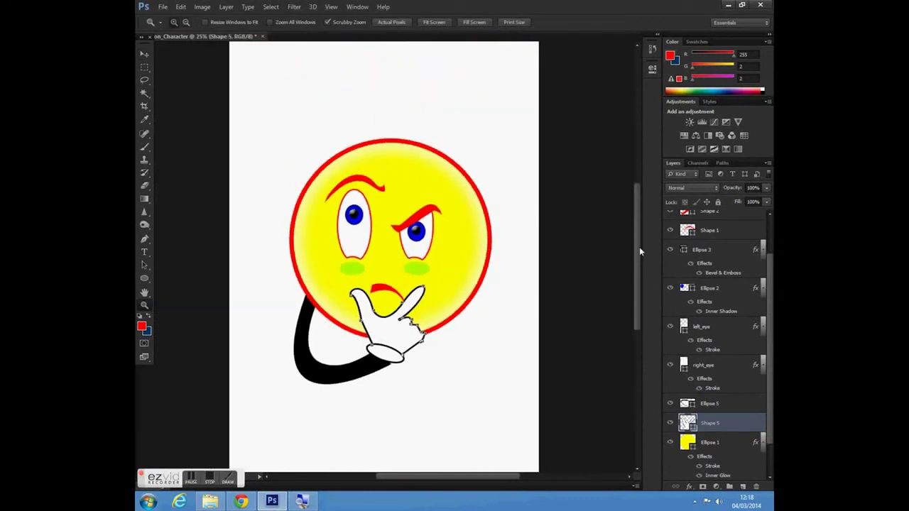
{"action": "scroll", "coordinate": [638, 259], "scroll_direction": "up", "scroll_amount": 2}
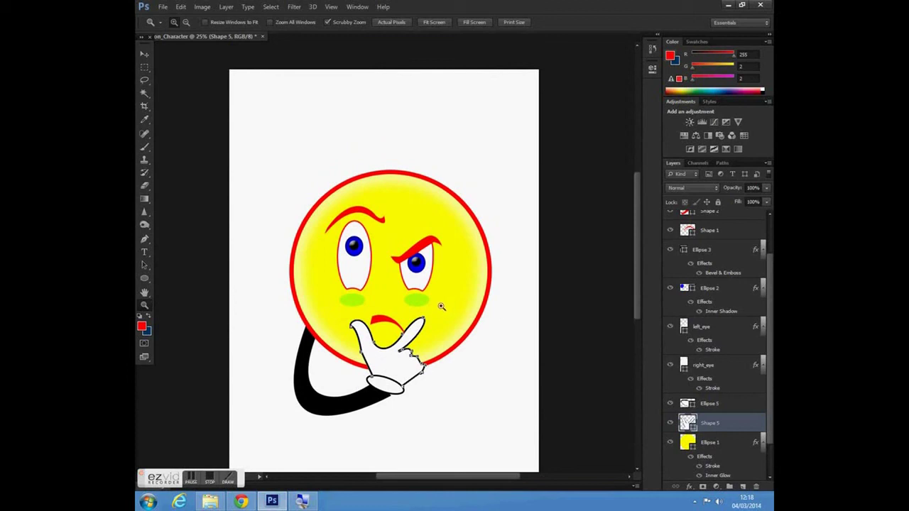
{"action": "left_click", "coordinate": [144, 54]}
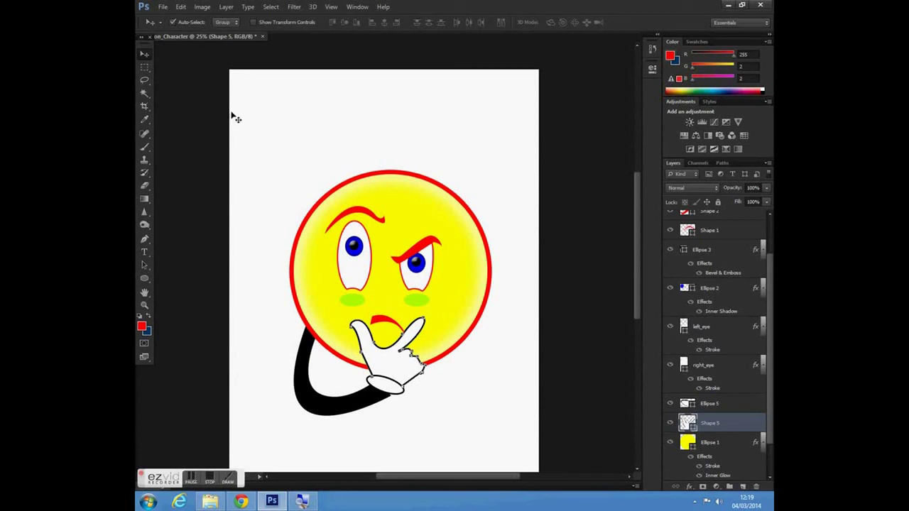
{"action": "left_click", "coordinate": [226, 8]}
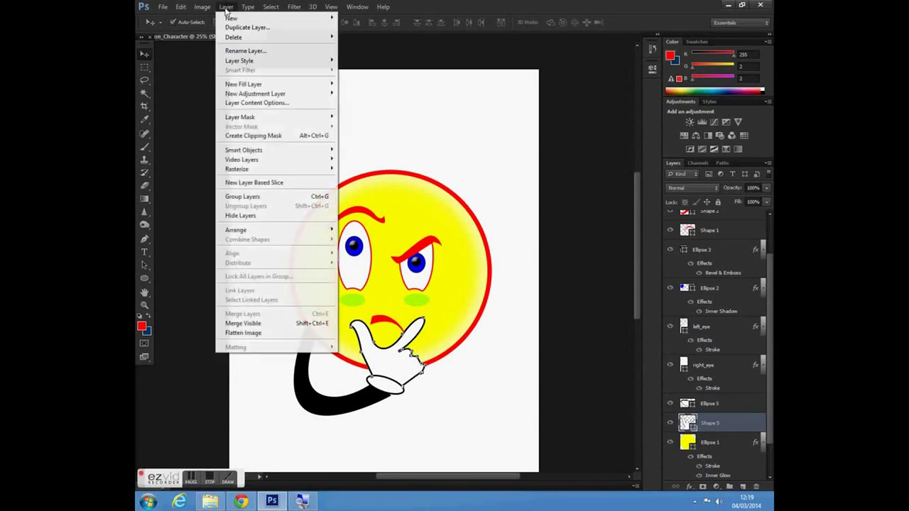
{"action": "mouse_move", "coordinate": [255, 62]}
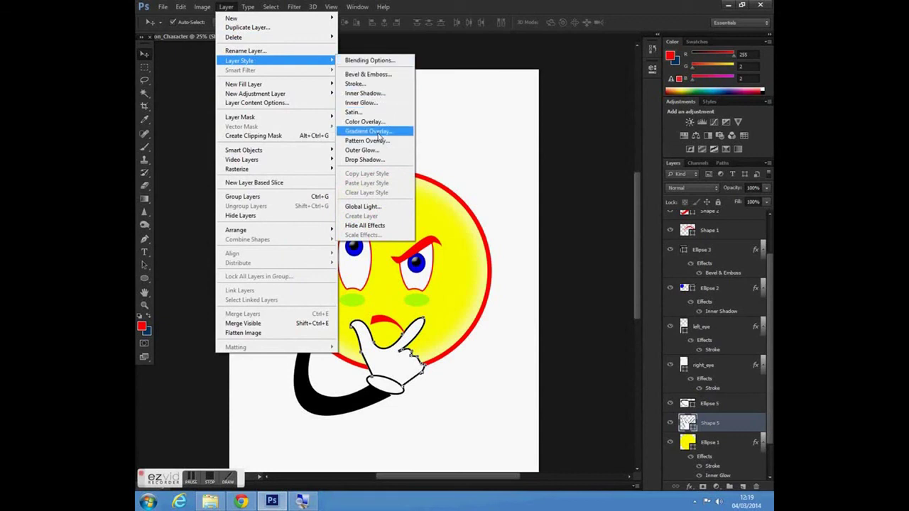
{"action": "left_click", "coordinate": [385, 104]}
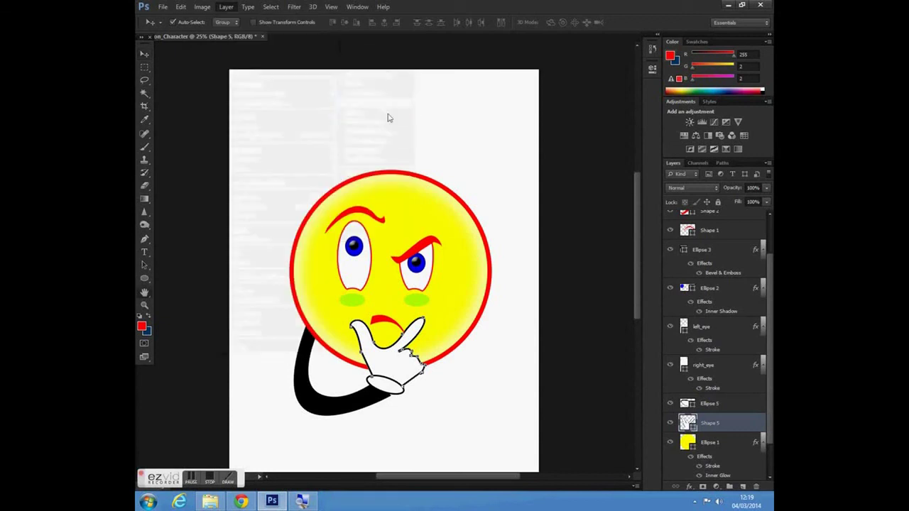
{"action": "left_click", "coordinate": [541, 132]}
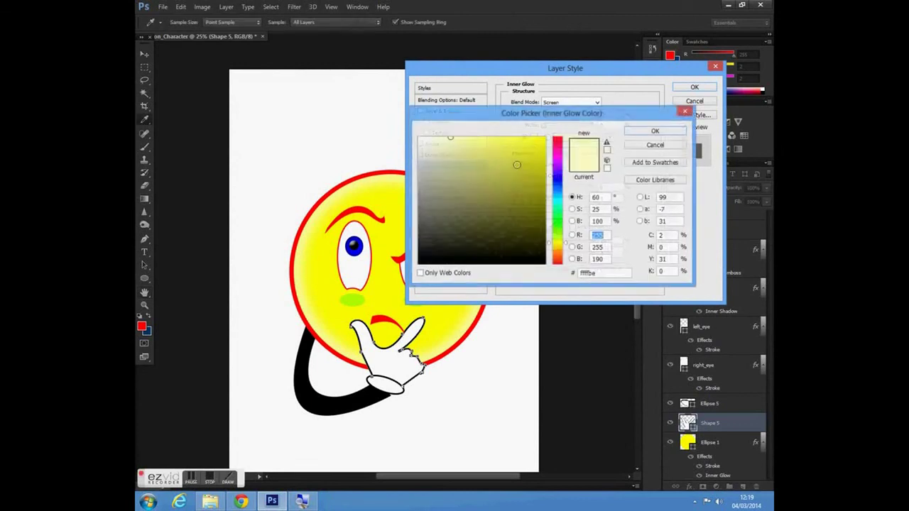
{"action": "left_click", "coordinate": [557, 182]}
{"action": "left_click", "coordinate": [450, 137]}
{"action": "left_click_drag", "start_coordinate": [451, 137], "coordinate": [431, 137]}
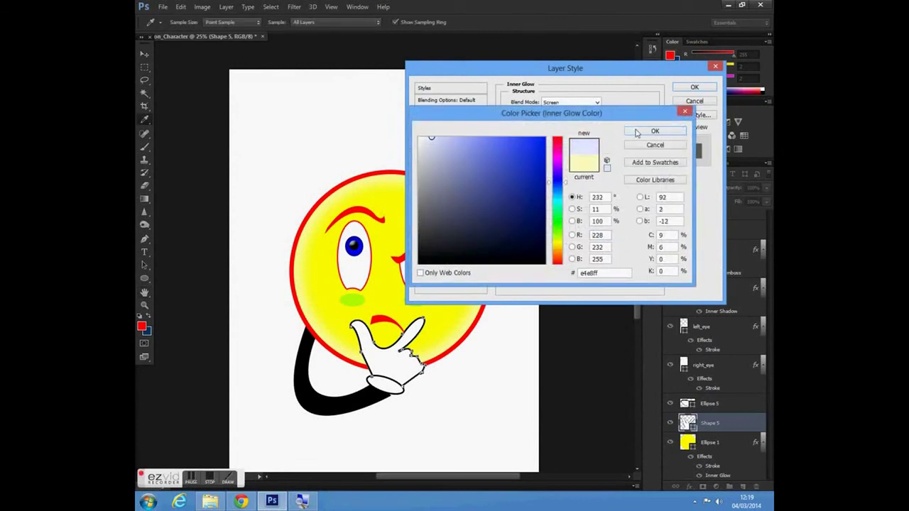
{"action": "left_click", "coordinate": [653, 132]}
- Set the hand's inner glow to Normal blend mode with 50% choke and a size of about 54 px, and apply it
{"action": "left_click", "coordinate": [552, 199]}
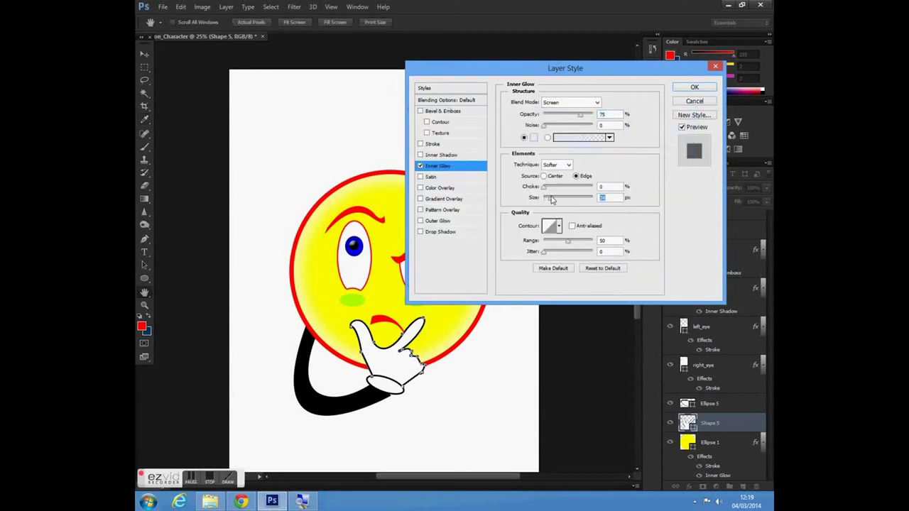
{"action": "left_click_drag", "start_coordinate": [558, 200], "coordinate": [568, 201]}
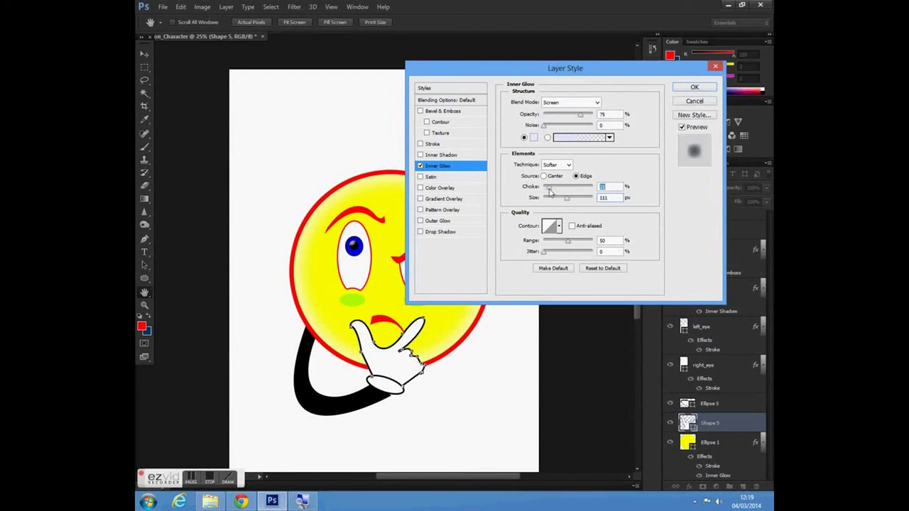
{"action": "left_click", "coordinate": [596, 102]}
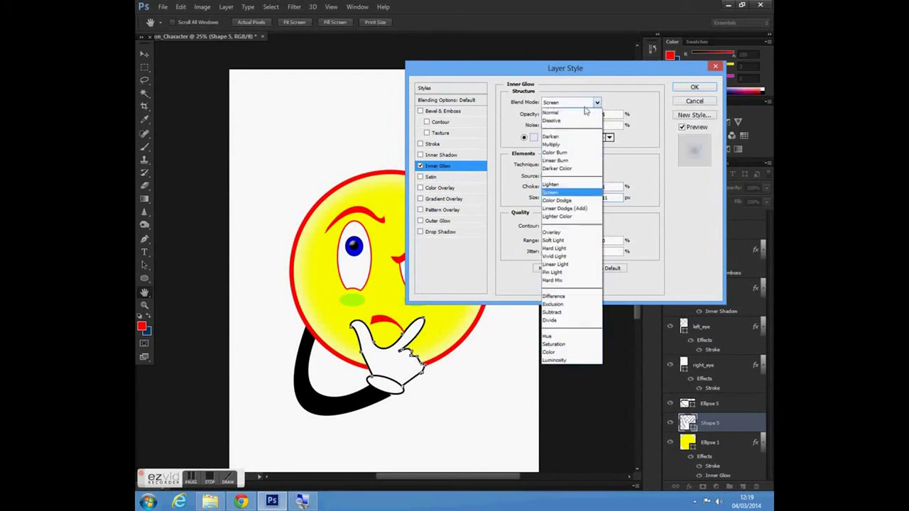
{"action": "left_click", "coordinate": [564, 105]}
{"action": "mouse_move", "coordinate": [565, 200]}
{"action": "left_mouse_down"}
{"action": "mouse_move", "coordinate": [545, 203]}
{"action": "mouse_move", "coordinate": [577, 193]}
{"action": "mouse_move", "coordinate": [558, 207]}
{"action": "left_mouse_up"}
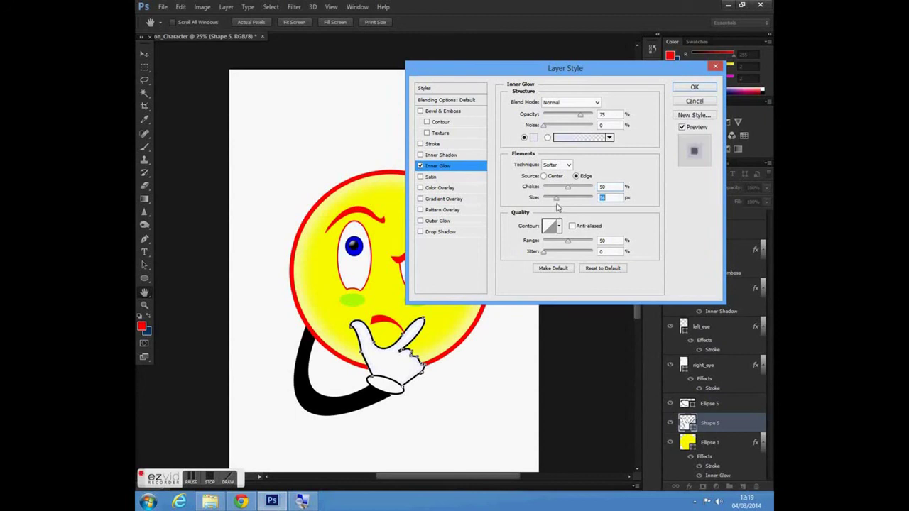
{"action": "left_click", "coordinate": [689, 90]}
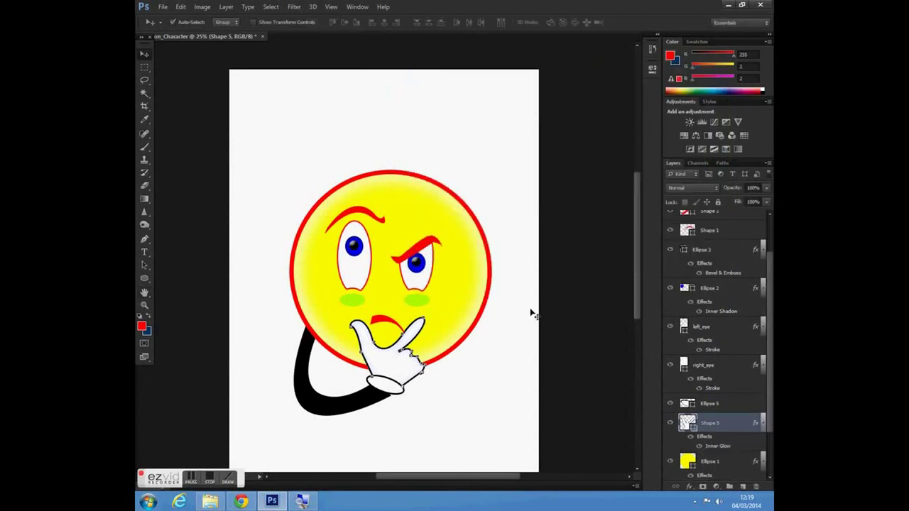
- Add an Inner Glow layer style to the cuff ellipse with the light purple colour #d0beff
{"action": "left_click", "coordinate": [710, 402]}
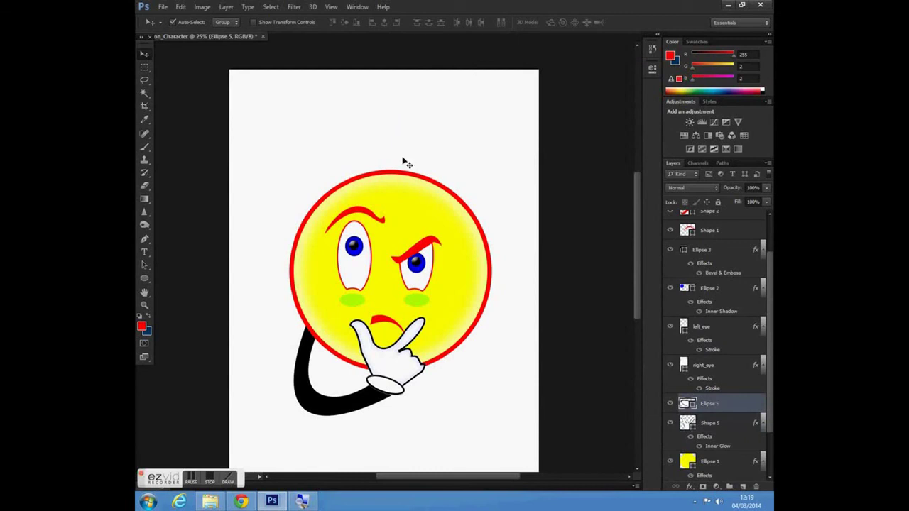
{"action": "left_click", "coordinate": [227, 7]}
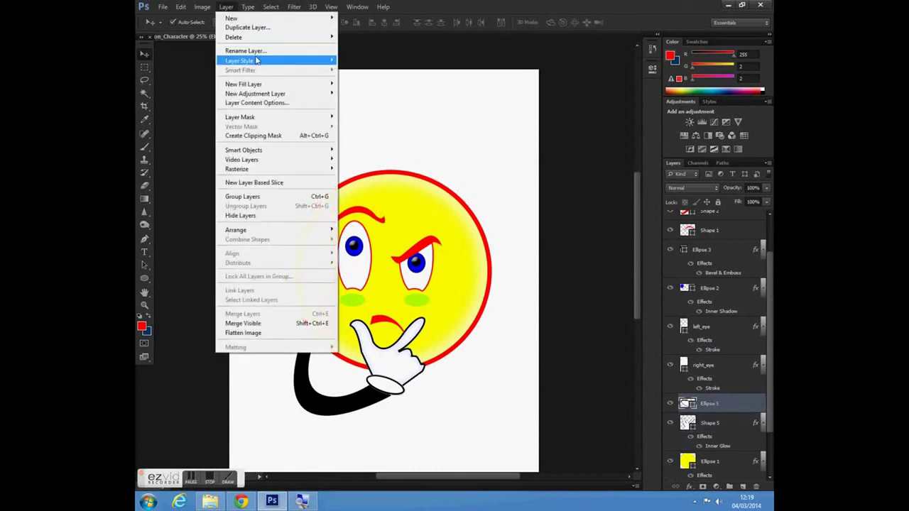
{"action": "mouse_move", "coordinate": [257, 60]}
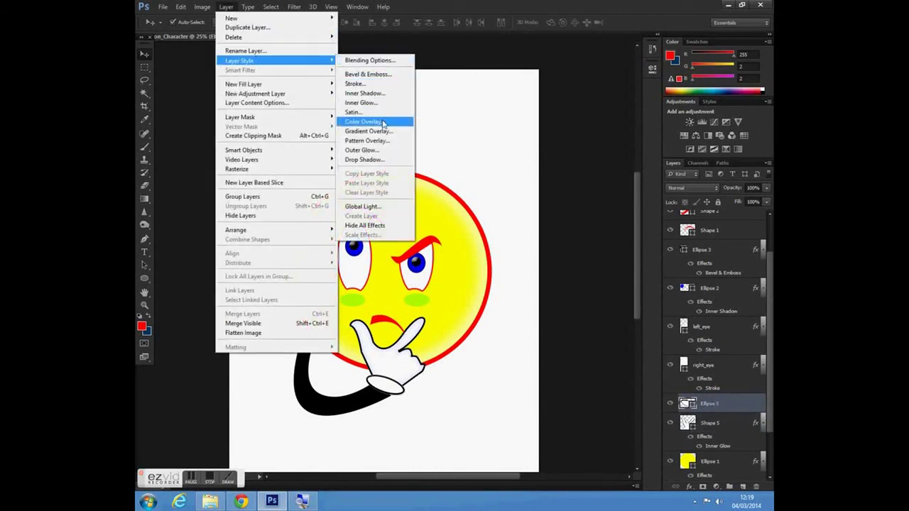
{"action": "left_click", "coordinate": [361, 103]}
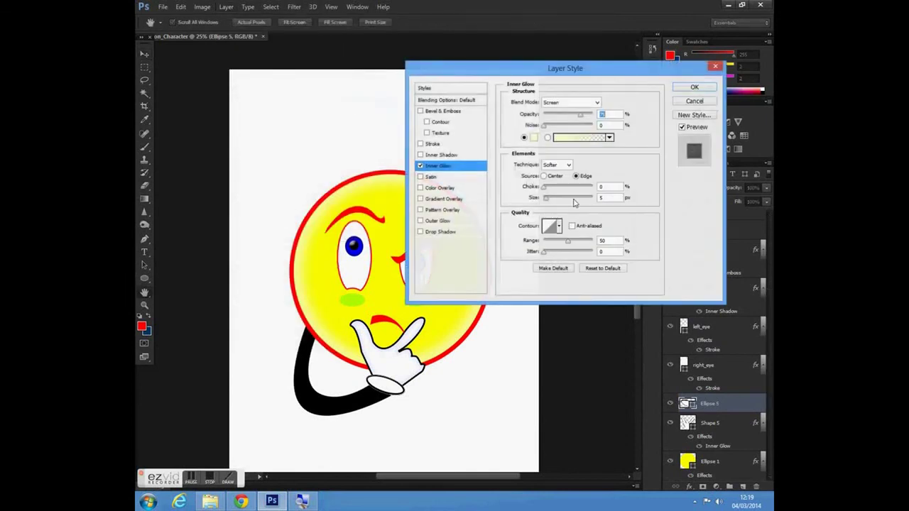
{"action": "left_click", "coordinate": [533, 137]}
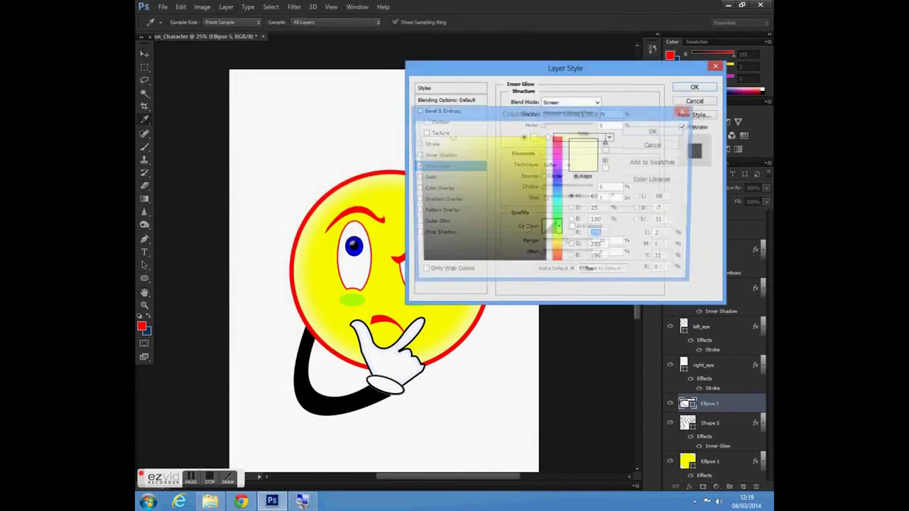
{"action": "left_click", "coordinate": [557, 172]}
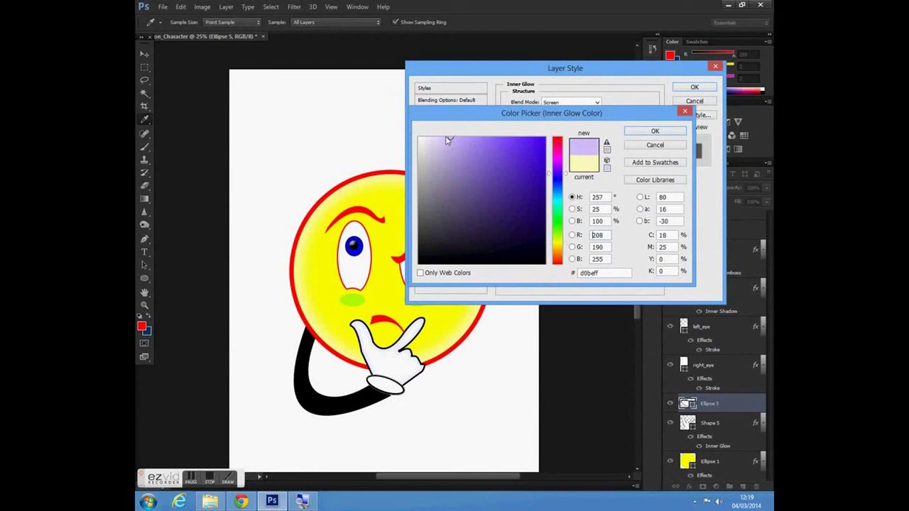
{"action": "left_click", "coordinate": [635, 132]}
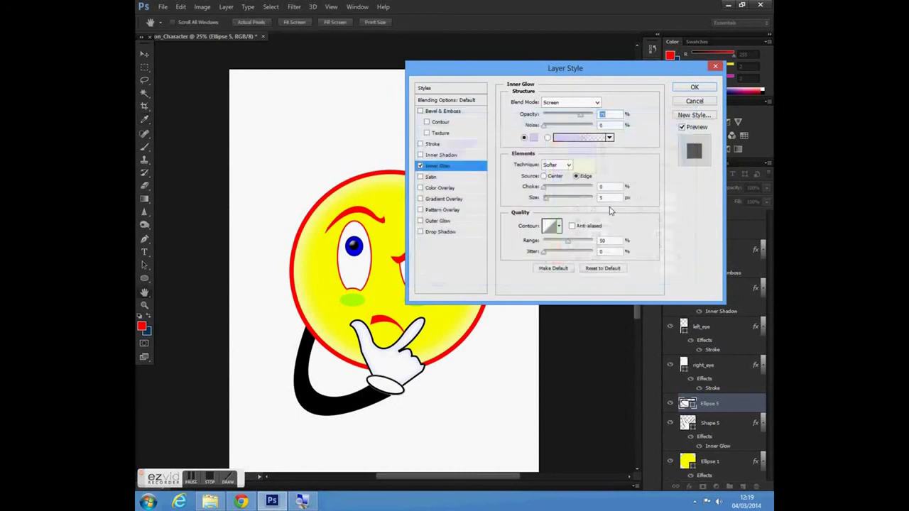
- Set the cuff's inner glow to a size of 54 px in Normal blend mode and apply it
{"action": "left_click_drag", "start_coordinate": [545, 201], "coordinate": [557, 198]}
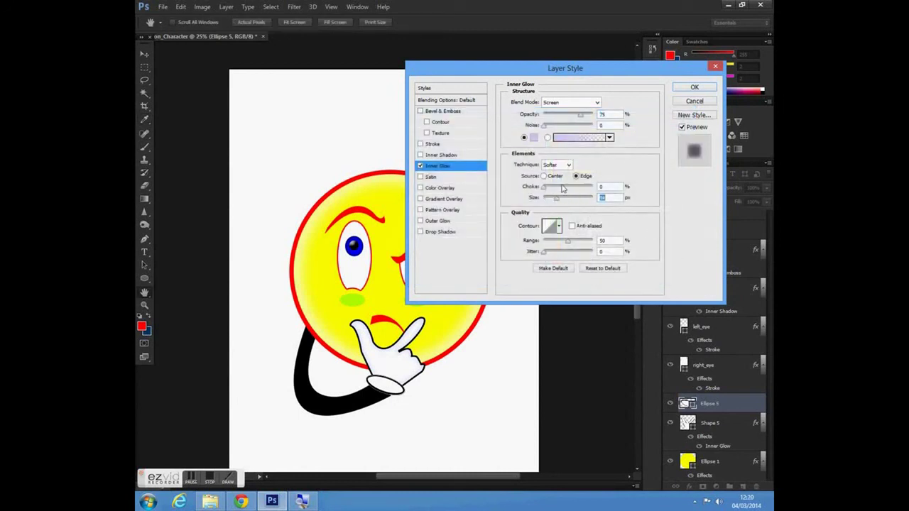
{"action": "left_click", "coordinate": [571, 103]}
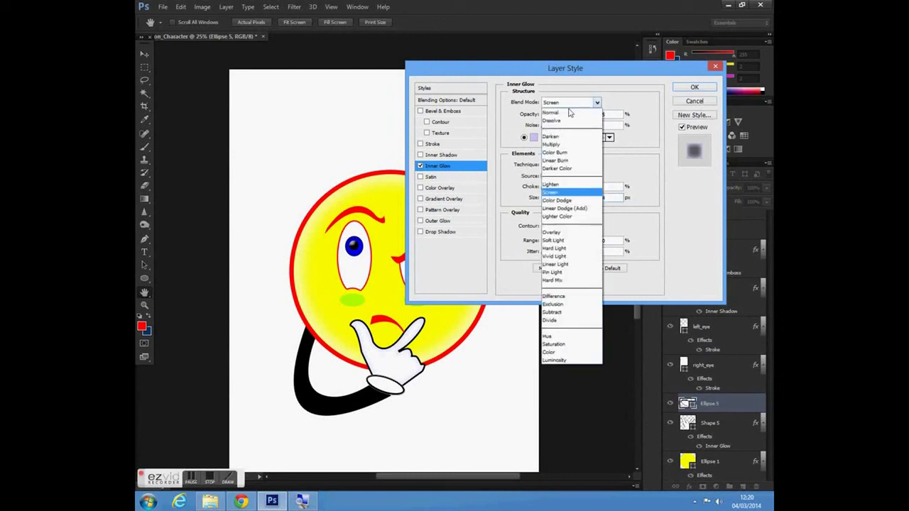
{"action": "left_click", "coordinate": [557, 102]}
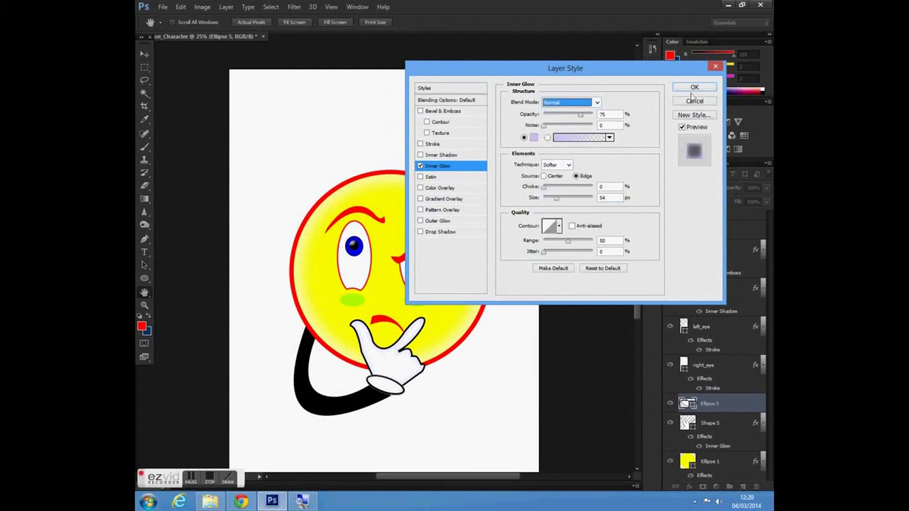
{"action": "left_click", "coordinate": [694, 88]}
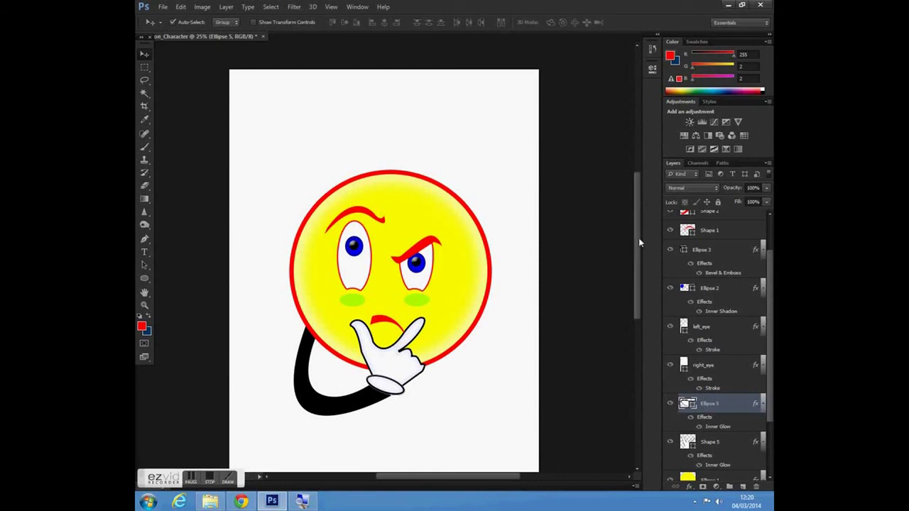
{"action": "scroll", "coordinate": [636, 252], "scroll_direction": "down", "scroll_amount": 2}
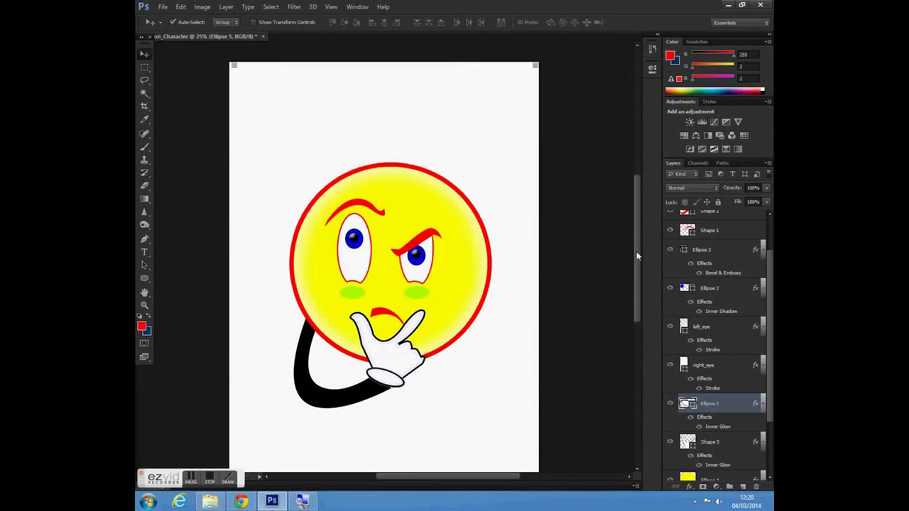